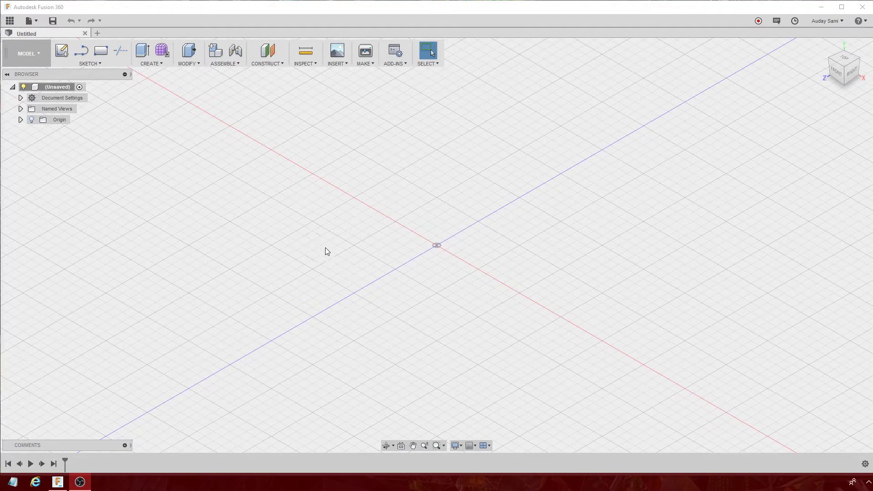
Start an attached canvas placed on the XZ plane.
{"action": "left_click", "coordinate": [294, 11]}
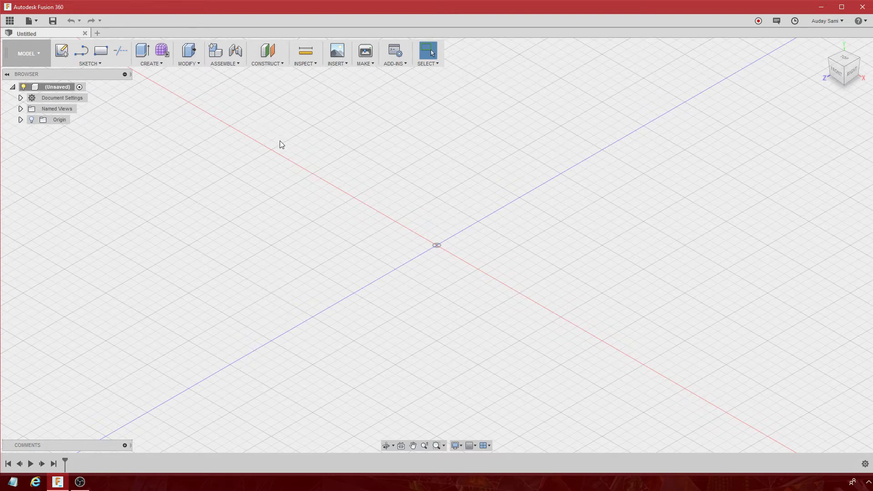
{"action": "left_click", "coordinate": [342, 65]}
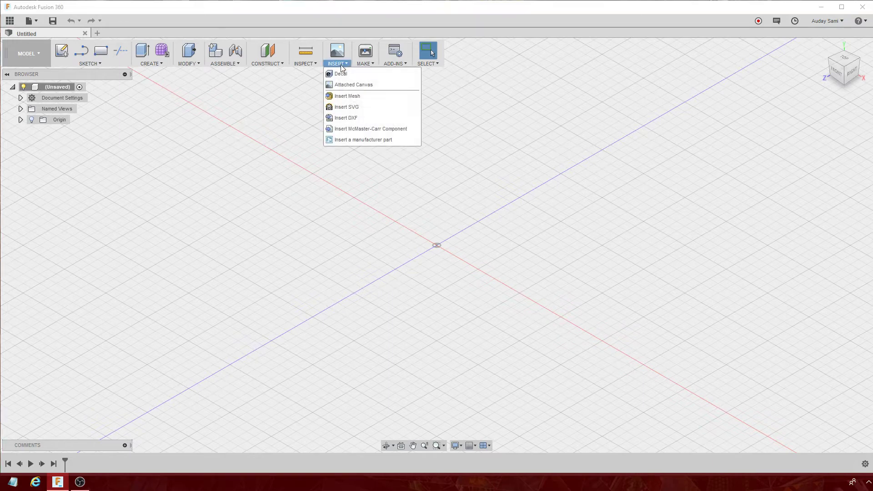
{"action": "left_click", "coordinate": [356, 86]}
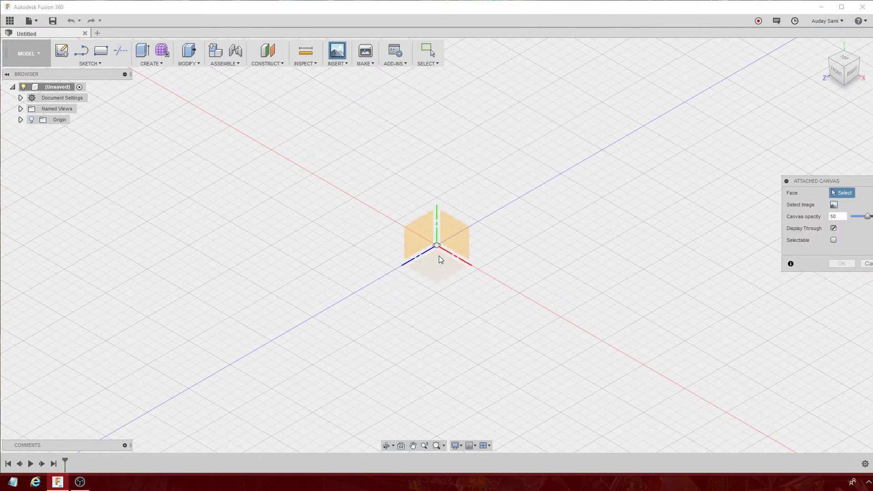
{"action": "left_click", "coordinate": [440, 269]}
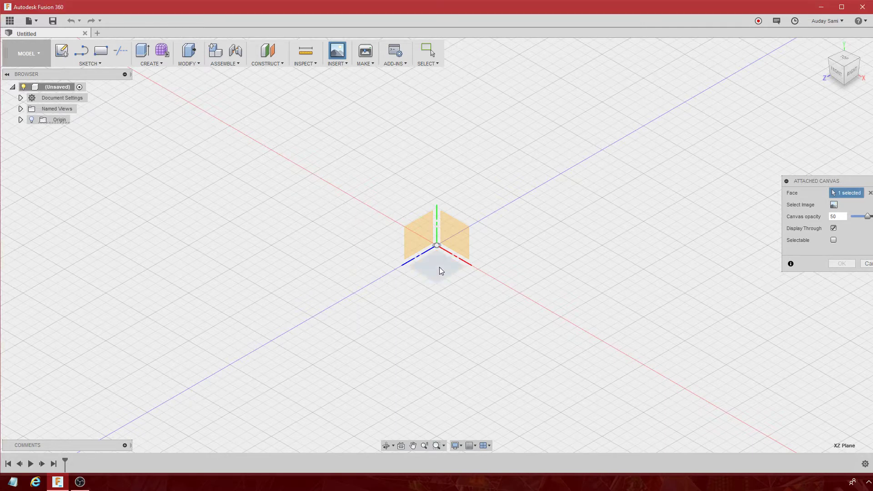
{"action": "mouse_move", "coordinate": [801, 181]}
{"action": "left_mouse_down"}
{"action": "mouse_move", "coordinate": [478, 170]}
{"action": "mouse_move", "coordinate": [340, 134]}
{"action": "mouse_move", "coordinate": [285, 189]}
{"action": "mouse_move", "coordinate": [264, 191]}
{"action": "left_mouse_up"}
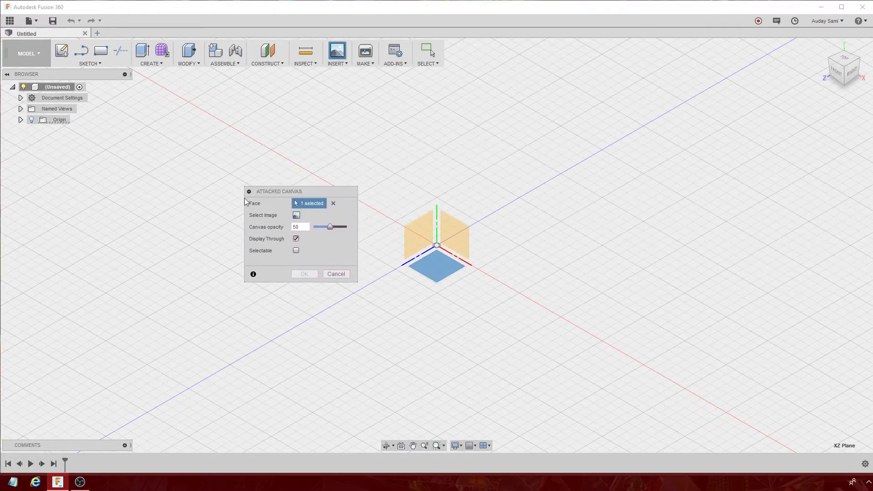
Choose Carving.jpg from the Sample Dwg folder as the canvas image.
{"action": "left_click", "coordinate": [296, 215]}
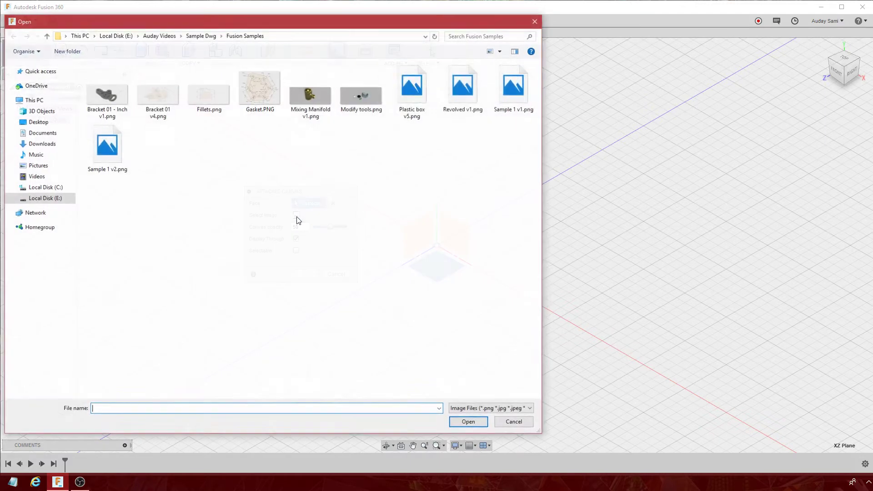
{"action": "left_click", "coordinate": [46, 36]}
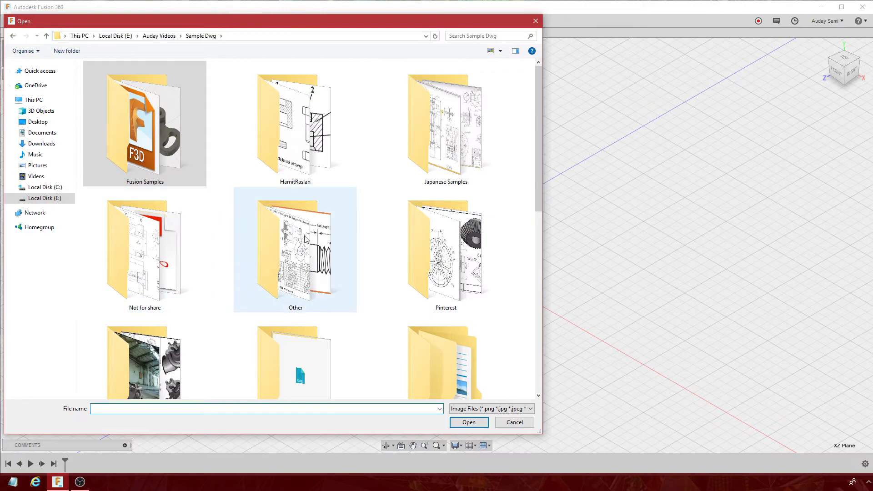
{"action": "left_click", "coordinate": [46, 36]}
{"action": "double_click", "coordinate": [444, 130]}
{"action": "scroll", "coordinate": [369, 255], "scroll_direction": "down", "scroll_amount": 4}
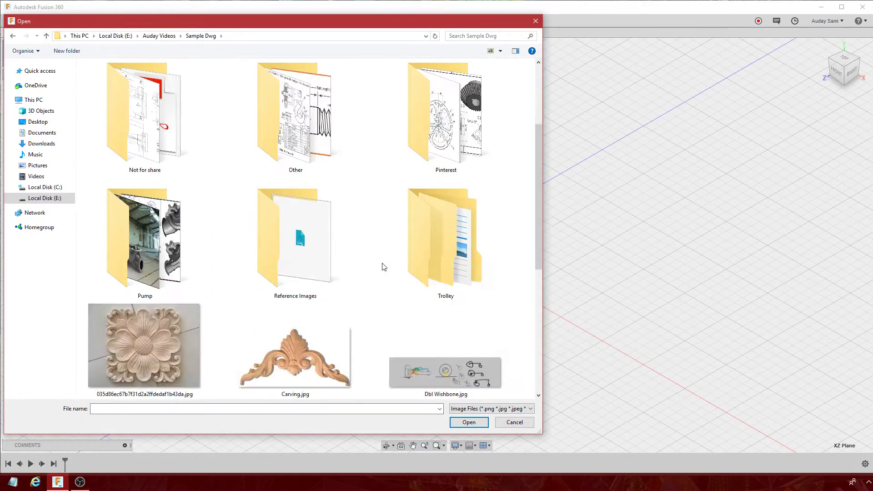
{"action": "scroll", "coordinate": [368, 255], "scroll_direction": "down", "scroll_amount": 4}
{"action": "double_click", "coordinate": [302, 198]}
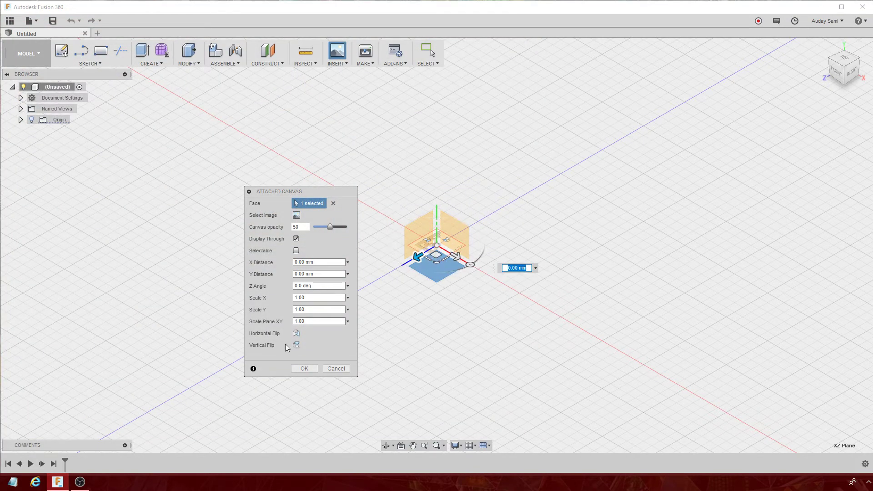
Set the canvas scale to 20 and Z angle to 90, then attach it.
{"action": "left_click", "coordinate": [317, 321]}
{"action": "type", "text": "20"}
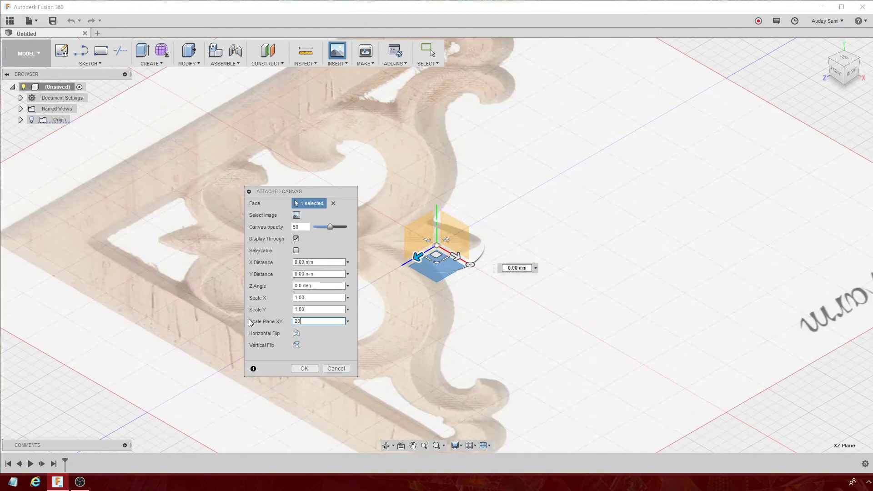
{"action": "left_click_drag", "start_coordinate": [470, 265], "coordinate": [481, 220]}
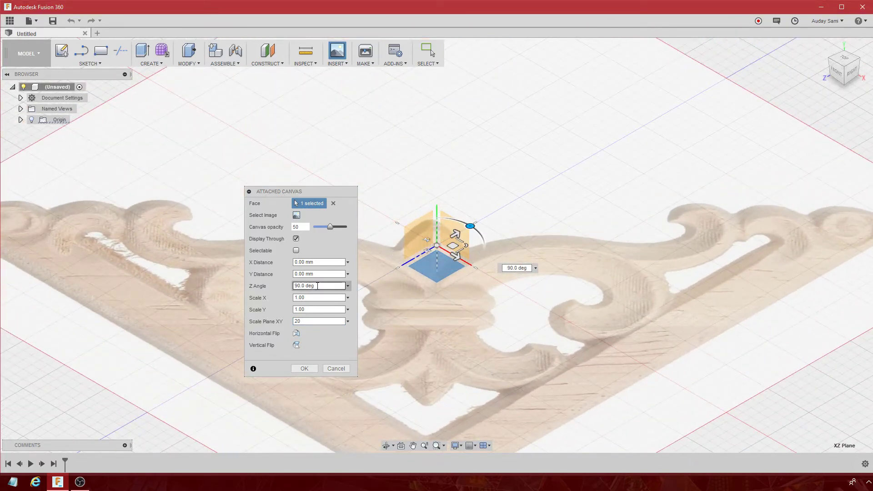
{"action": "type", "text": "90"}
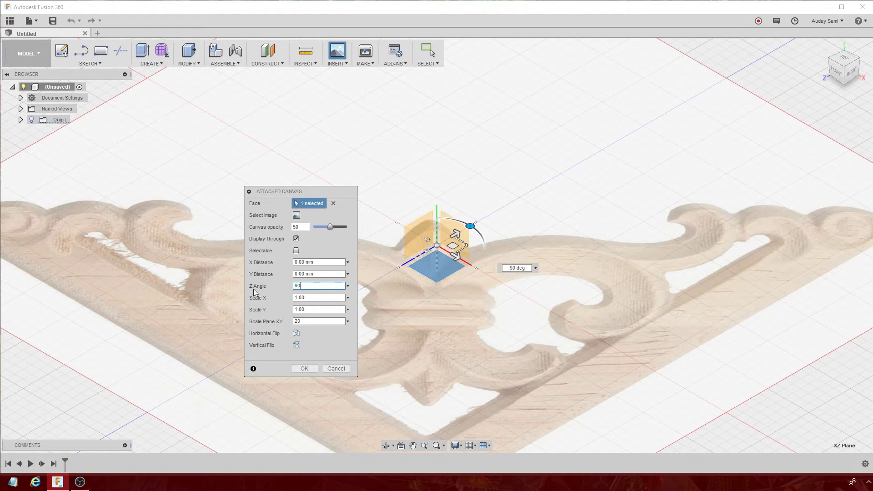
{"action": "key", "text": "Tab"}
{"action": "left_click", "coordinate": [306, 369]}
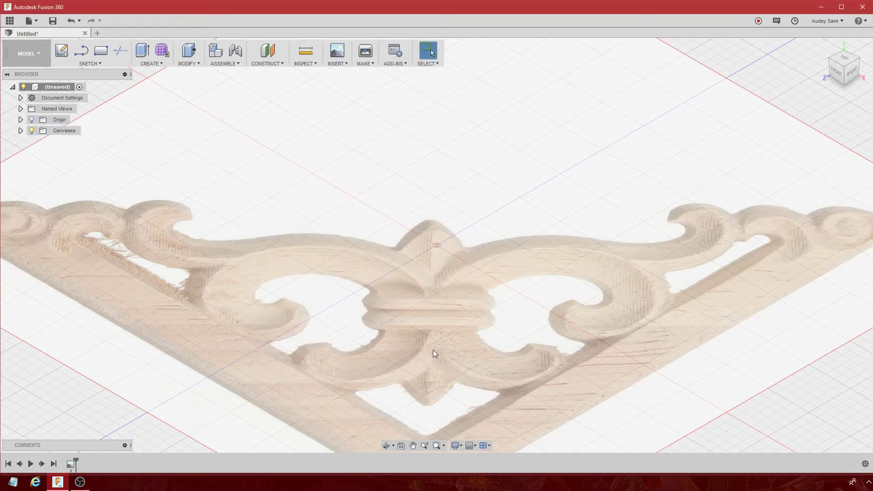
Start a T-spline form with the Face tool, viewed from the top.
{"action": "scroll", "coordinate": [433, 351], "scroll_direction": "down", "scroll_amount": 3}
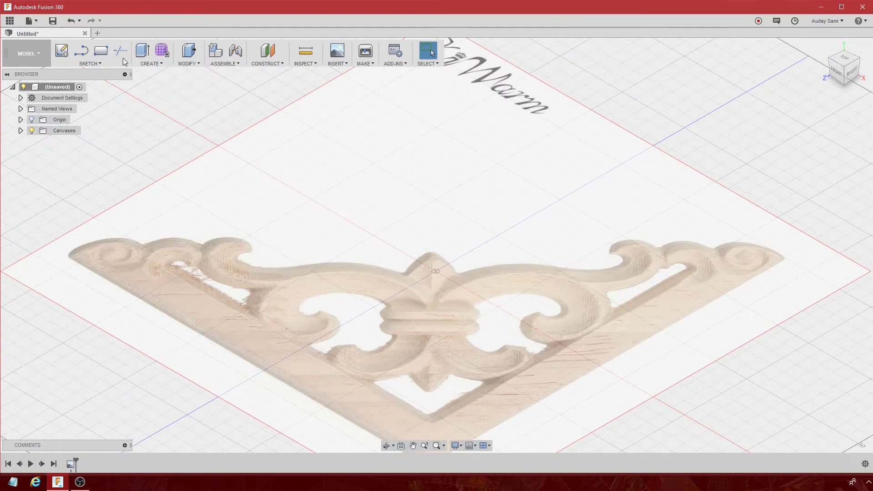
{"action": "left_click", "coordinate": [163, 51]}
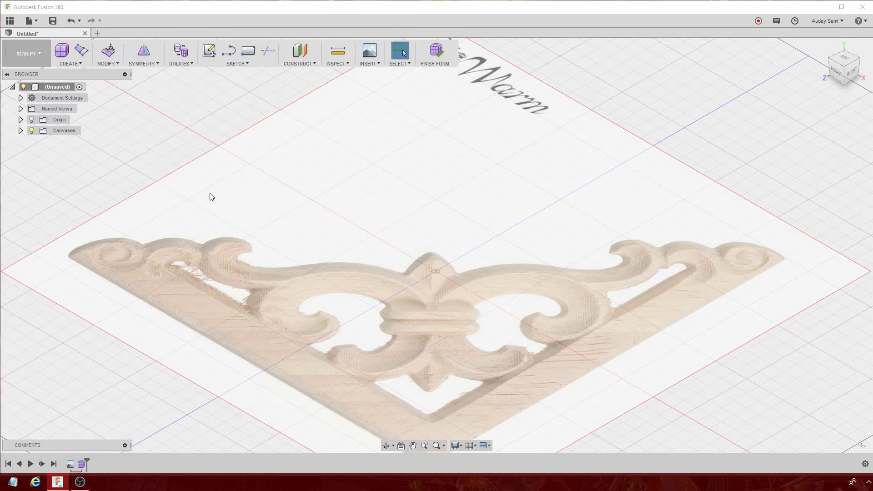
{"action": "left_click", "coordinate": [71, 63]}
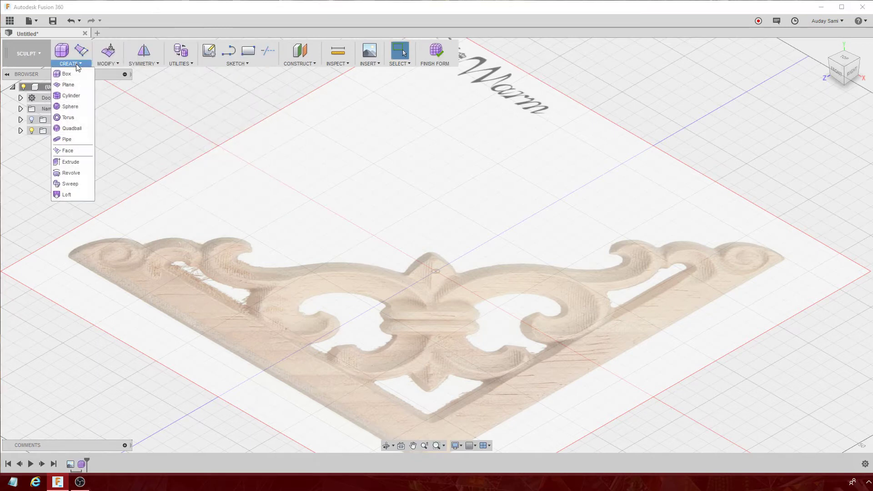
{"action": "left_click", "coordinate": [65, 153]}
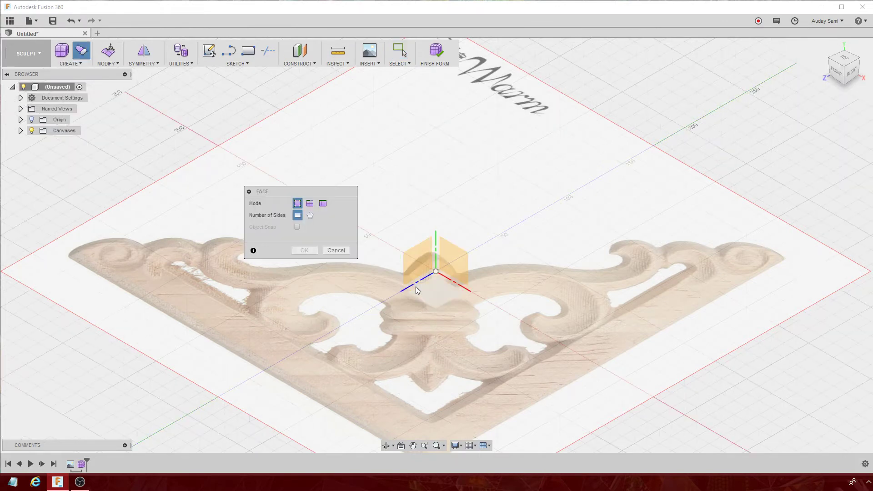
{"action": "left_click", "coordinate": [435, 300]}
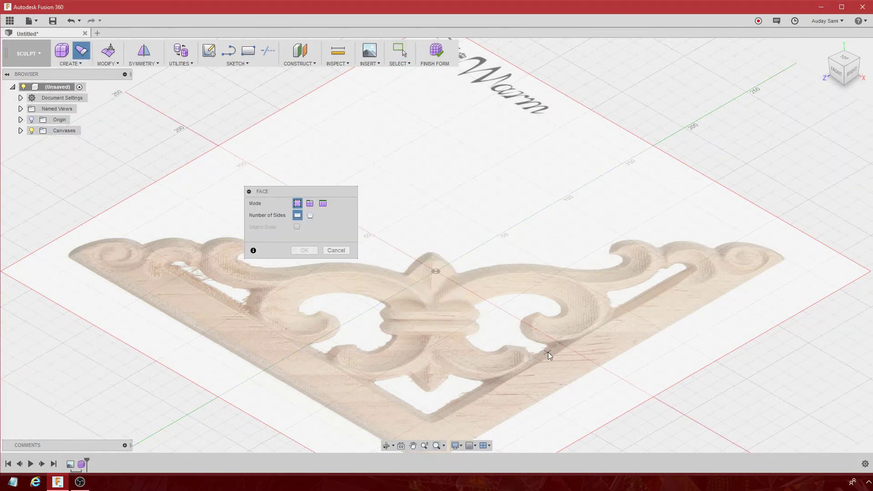
{"action": "left_click", "coordinate": [845, 58]}
Turn off the layout grid in Grid and Snaps.
{"action": "scroll", "coordinate": [622, 161], "scroll_direction": "down", "scroll_amount": 2}
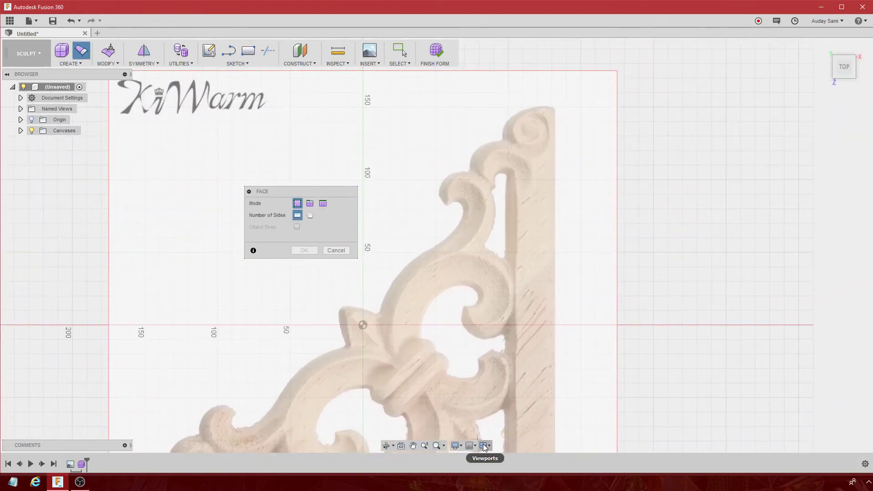
{"action": "left_click", "coordinate": [471, 446]}
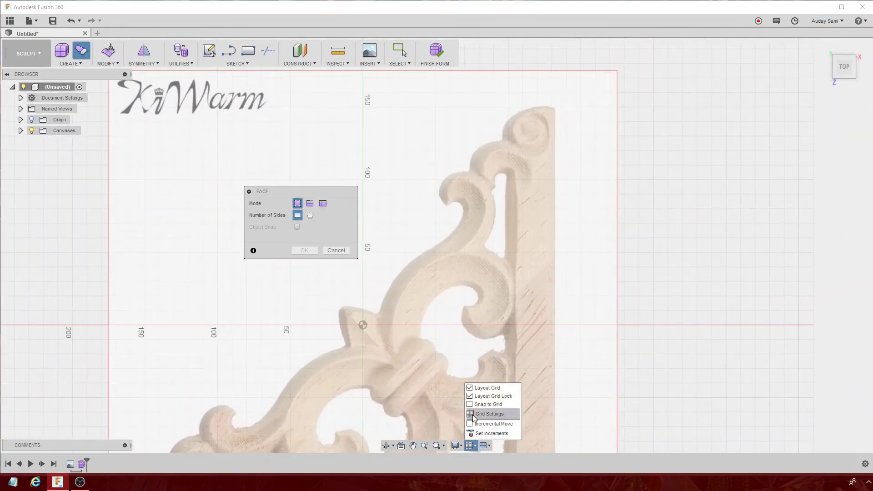
{"action": "left_click", "coordinate": [475, 391]}
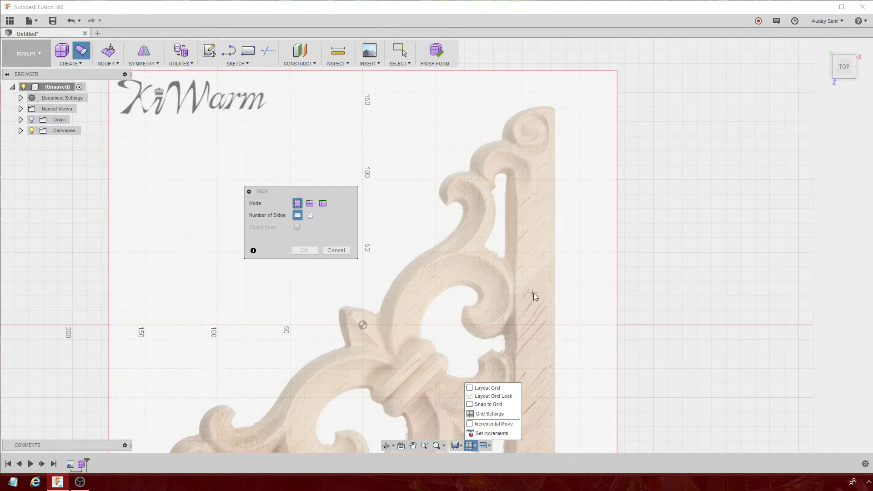
{"action": "left_click", "coordinate": [478, 443]}
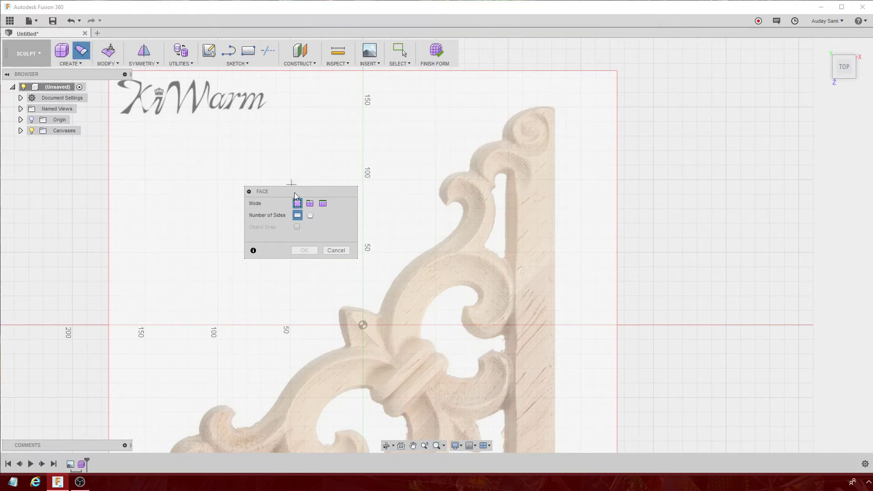
{"action": "left_click_drag", "start_coordinate": [294, 192], "coordinate": [203, 209]}
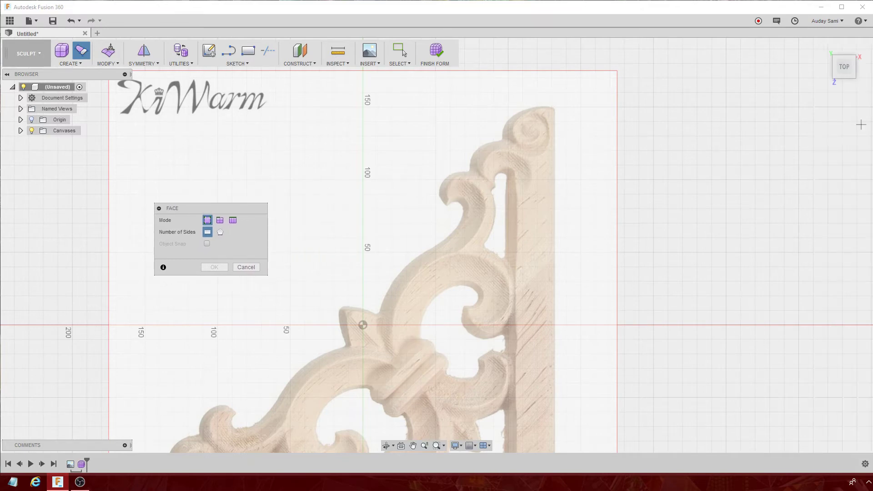
{"action": "scroll", "coordinate": [425, 248], "scroll_direction": "down", "scroll_amount": 2}
{"action": "scroll", "coordinate": [438, 241], "scroll_direction": "up", "scroll_amount": 2}
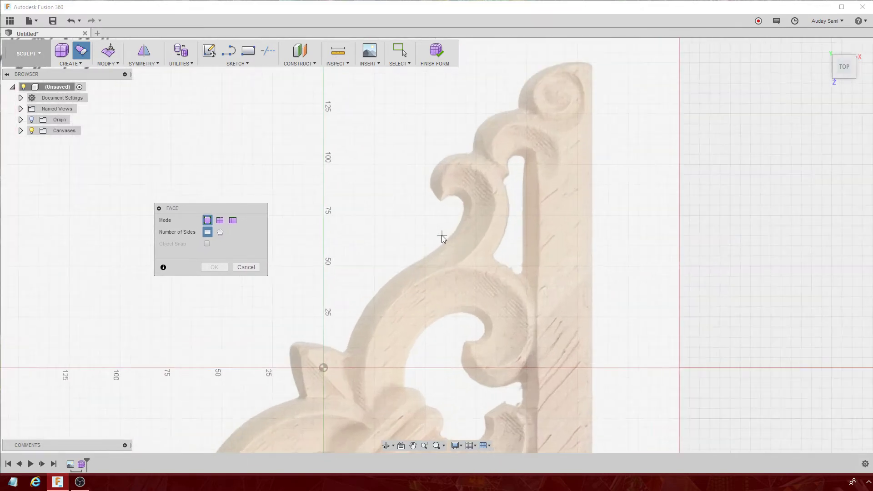
{"action": "scroll", "coordinate": [444, 291], "scroll_direction": "down", "scroll_amount": 1}
{"action": "middle_click_drag", "start_coordinate": [445, 286], "coordinate": [412, 202]}
{"action": "scroll", "coordinate": [419, 218], "scroll_direction": "down", "scroll_amount": 1}
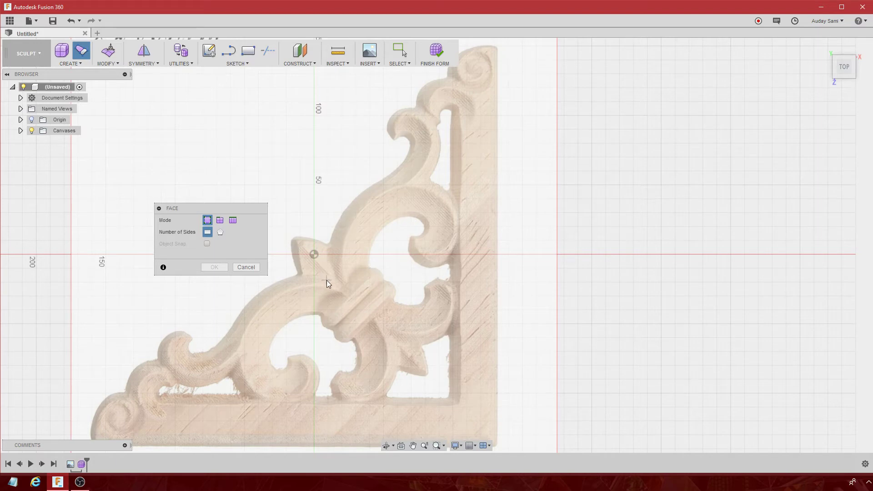
{"action": "scroll", "coordinate": [400, 133], "scroll_direction": "up", "scroll_amount": 2}
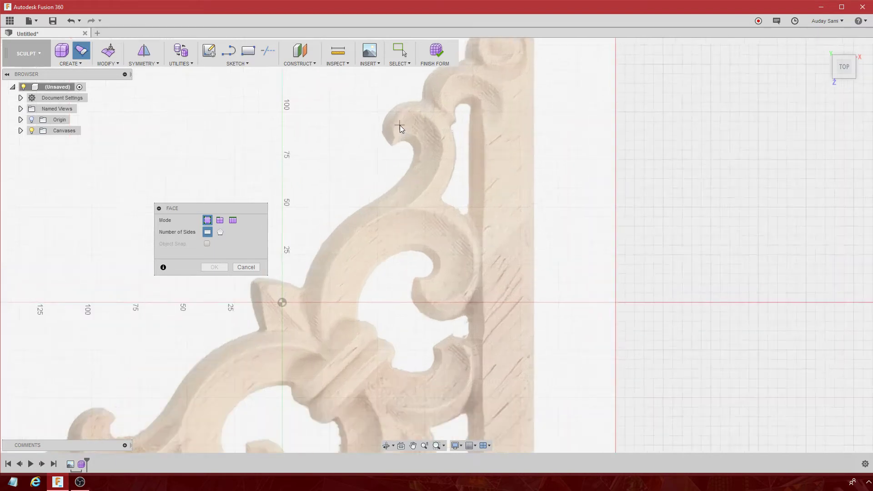
{"action": "scroll", "coordinate": [403, 130], "scroll_direction": "up", "scroll_amount": 3}
{"action": "middle_click_drag", "start_coordinate": [402, 127], "coordinate": [343, 195]}
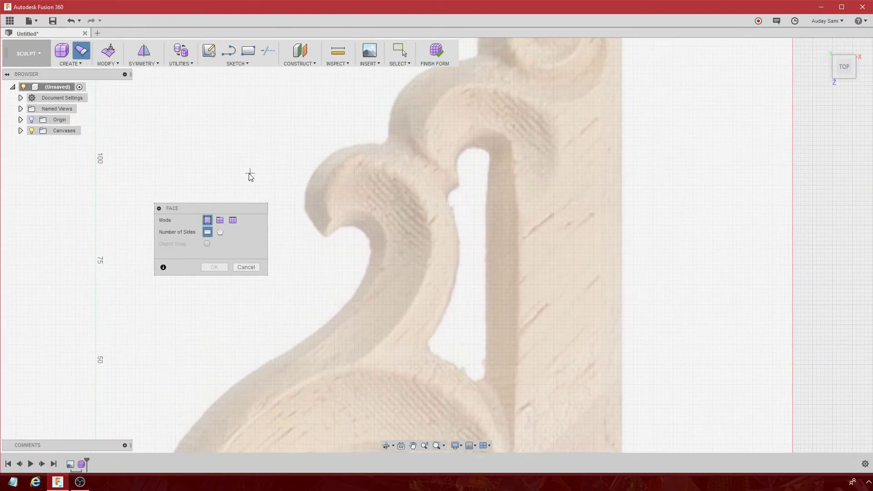
{"action": "mouse_move", "coordinate": [228, 206]}
{"action": "left_mouse_down"}
{"action": "mouse_move", "coordinate": [178, 103]}
{"action": "mouse_move", "coordinate": [210, 109]}
{"action": "left_mouse_up"}
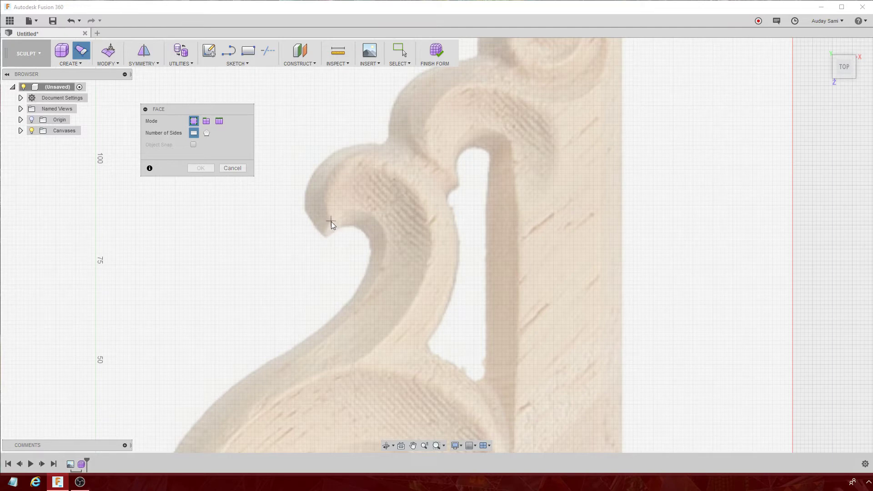
Draw the first two quad faces side by side at the upper scroll's tip.
{"action": "left_click", "coordinate": [347, 225]}
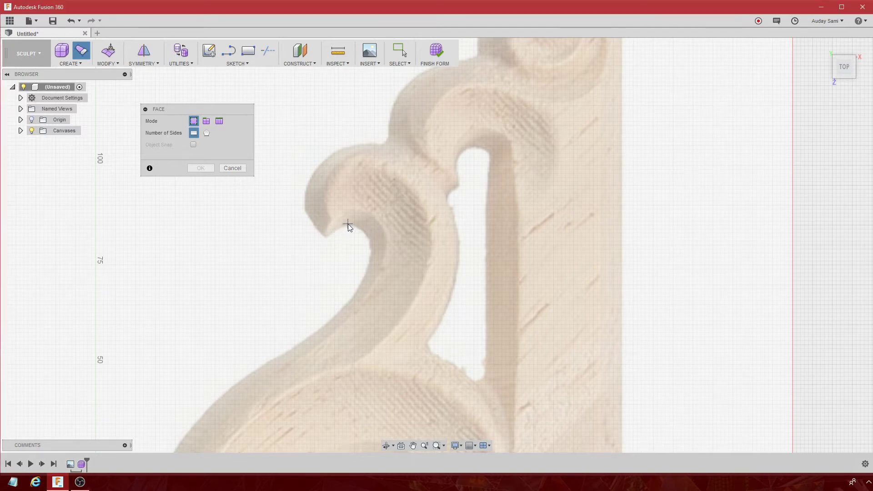
{"action": "left_click", "coordinate": [323, 235]}
{"action": "left_click", "coordinate": [304, 209]}
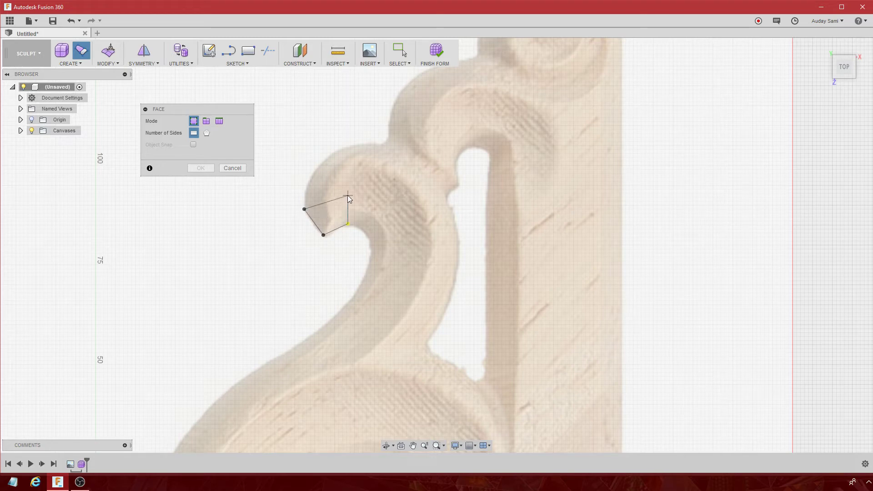
{"action": "left_click", "coordinate": [328, 156]}
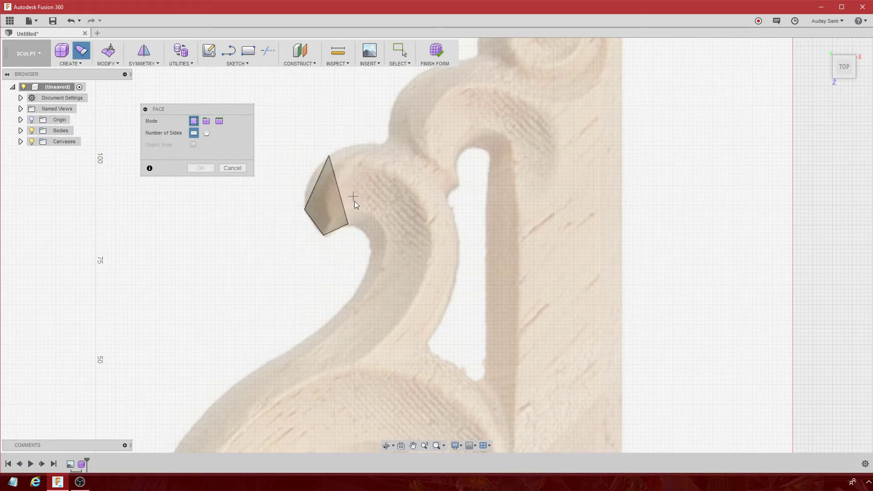
{"action": "left_click", "coordinate": [348, 224]}
{"action": "left_click", "coordinate": [329, 156]}
{"action": "left_click", "coordinate": [378, 145]}
{"action": "left_click", "coordinate": [371, 236]}
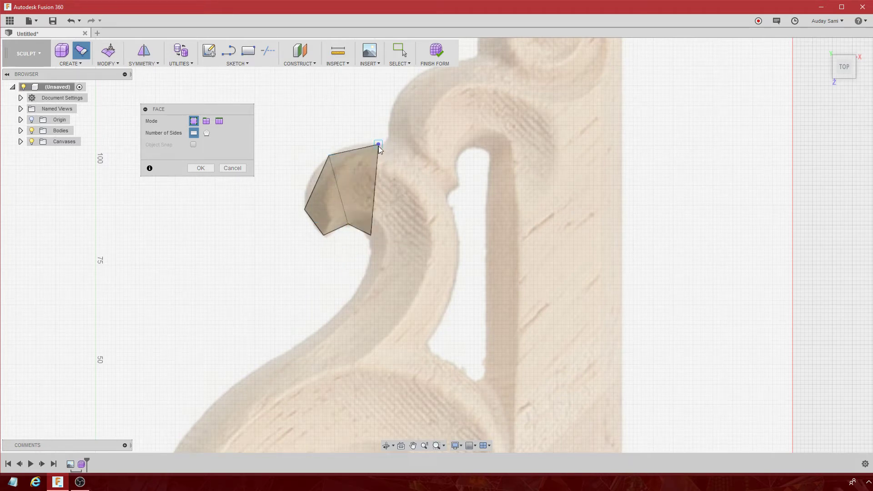
Add two more quad faces continuing the strip along the arm.
{"action": "left_click", "coordinate": [372, 236]}
{"action": "left_click", "coordinate": [372, 251]}
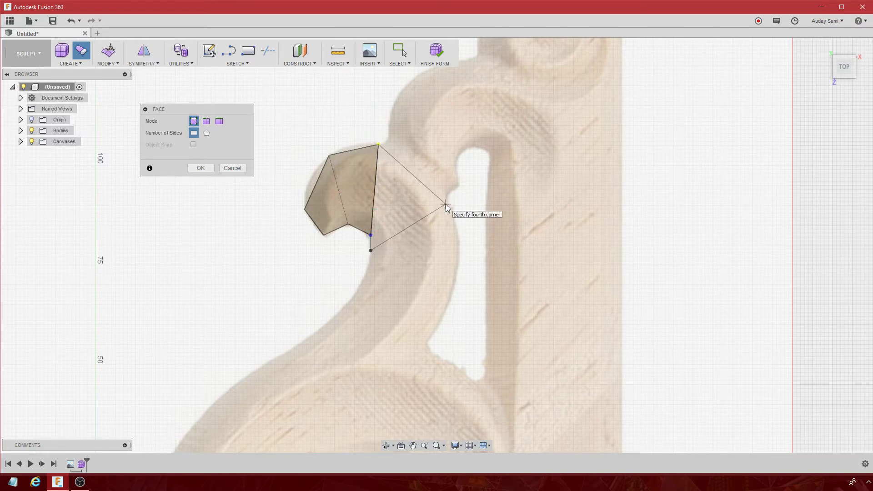
{"action": "left_click", "coordinate": [445, 206]}
{"action": "left_click", "coordinate": [372, 251]}
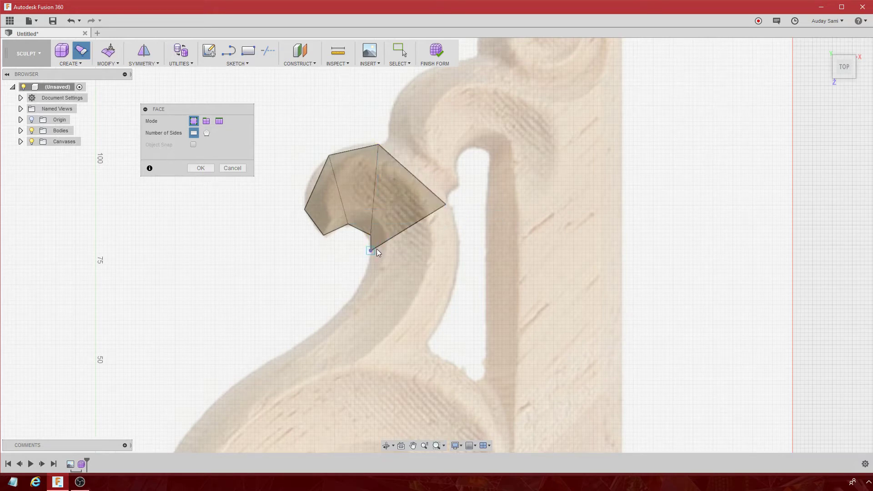
{"action": "left_click", "coordinate": [445, 205]}
{"action": "left_click", "coordinate": [457, 277]}
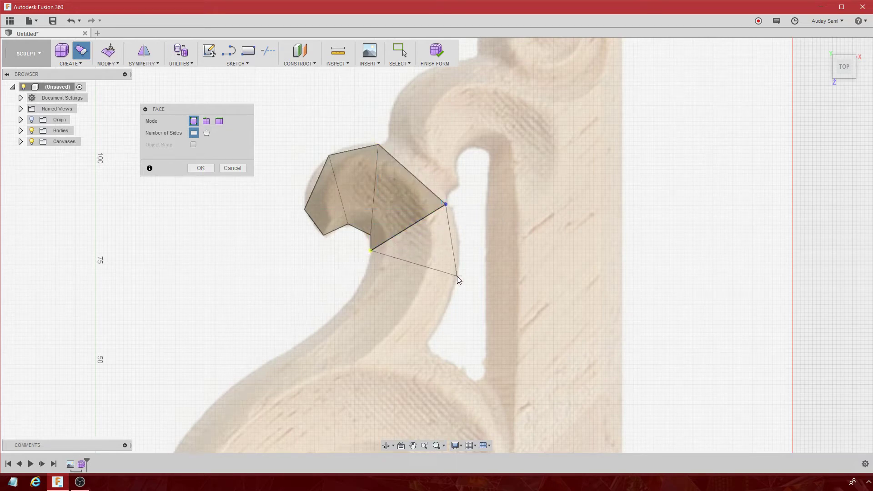
{"action": "left_click", "coordinate": [372, 268]}
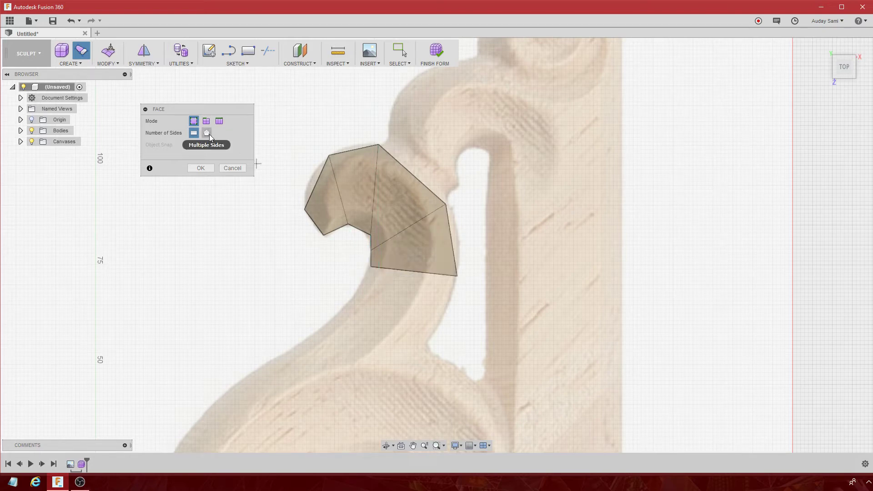
Add a quad face lower down the curve and bring the lower arm into view.
{"action": "left_click", "coordinate": [370, 269]}
{"action": "left_click", "coordinate": [456, 277]}
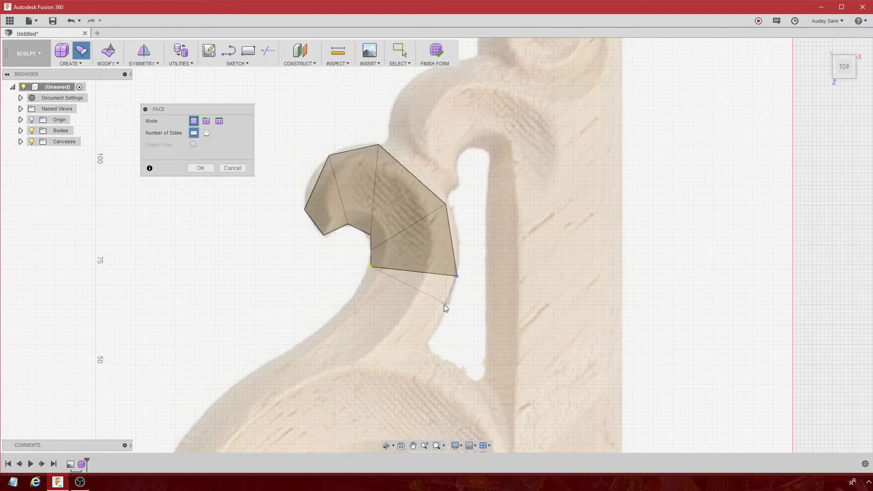
{"action": "left_click", "coordinate": [428, 344]}
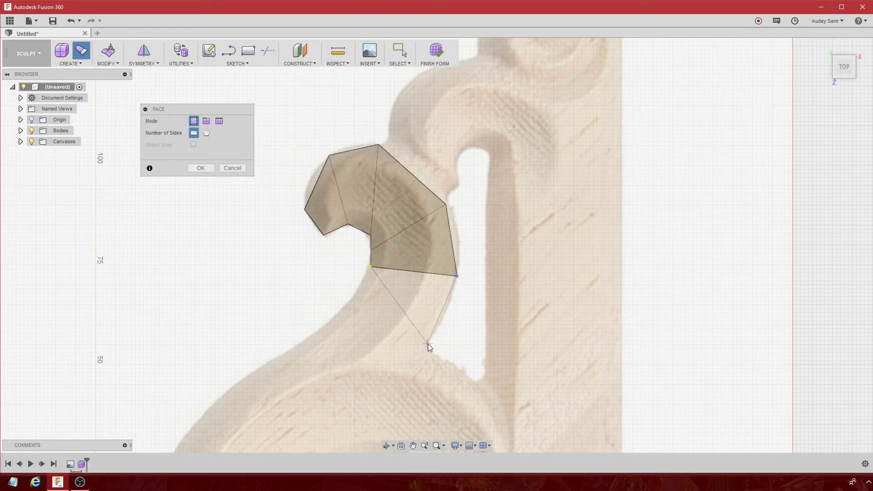
{"action": "left_click", "coordinate": [353, 298]}
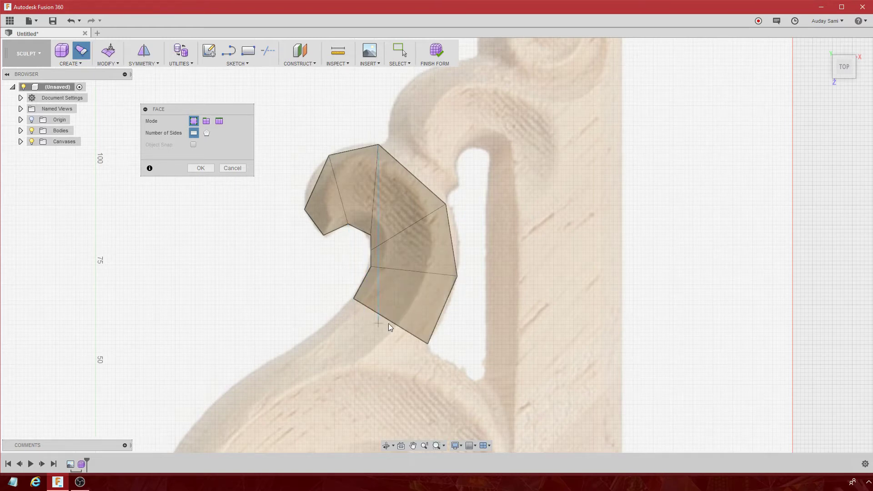
{"action": "scroll", "coordinate": [422, 316], "scroll_direction": "down", "scroll_amount": 2}
{"action": "middle_click_drag", "start_coordinate": [415, 310], "coordinate": [406, 260]}
Follow the arm downward and add a quad face extending the strip.
{"action": "scroll", "coordinate": [407, 266], "scroll_direction": "up", "scroll_amount": 3}
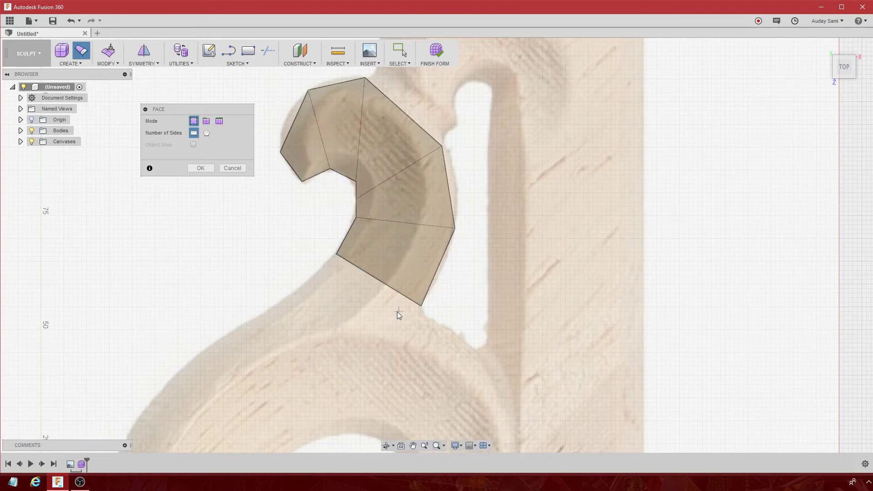
{"action": "scroll", "coordinate": [400, 314], "scroll_direction": "down", "scroll_amount": 2}
{"action": "middle_click_drag", "start_coordinate": [405, 322], "coordinate": [437, 223]}
{"action": "scroll", "coordinate": [404, 326], "scroll_direction": "up", "scroll_amount": 2}
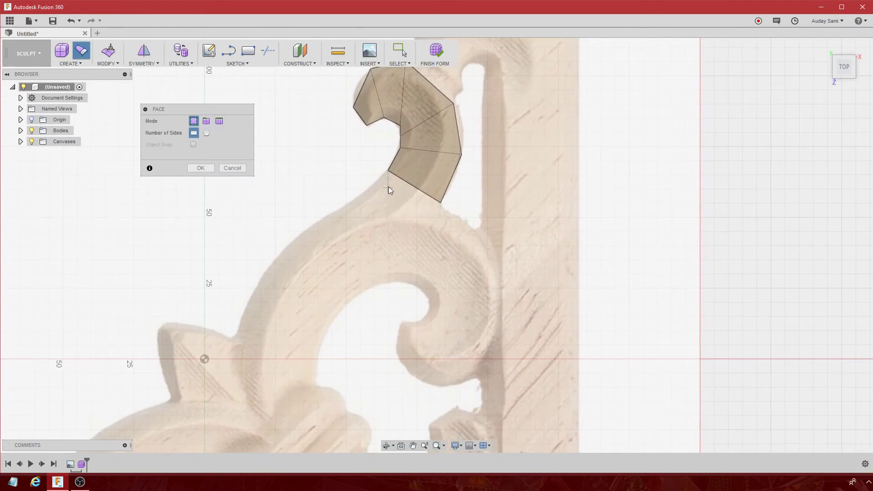
{"action": "scroll", "coordinate": [388, 175], "scroll_direction": "up", "scroll_amount": 3}
{"action": "scroll", "coordinate": [407, 278], "scroll_direction": "down", "scroll_amount": 2}
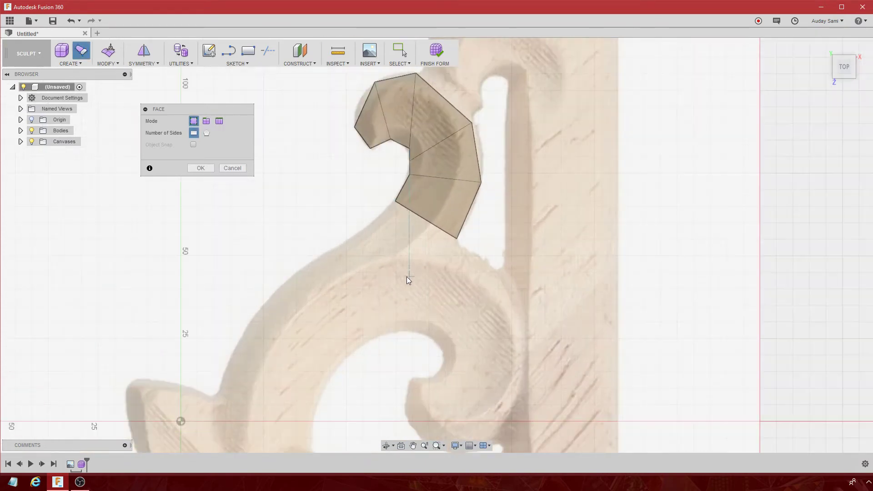
{"action": "scroll", "coordinate": [392, 230], "scroll_direction": "up", "scroll_amount": 2}
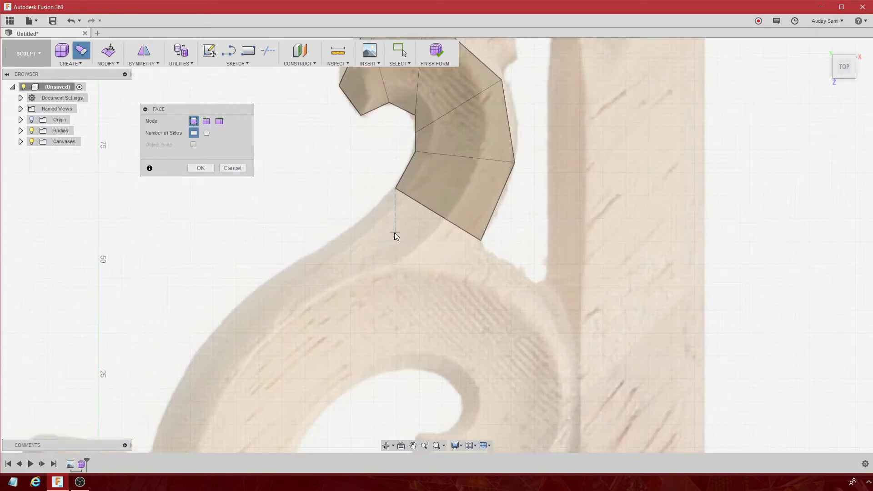
{"action": "left_click", "coordinate": [396, 189]}
{"action": "left_click", "coordinate": [480, 240]}
{"action": "left_click", "coordinate": [400, 348]}
{"action": "left_click", "coordinate": [328, 249]}
Add two more quad faces following the arm's curve downward.
{"action": "scroll", "coordinate": [380, 352], "scroll_direction": "down", "scroll_amount": 2}
{"action": "middle_click_drag", "start_coordinate": [380, 353], "coordinate": [475, 244]}
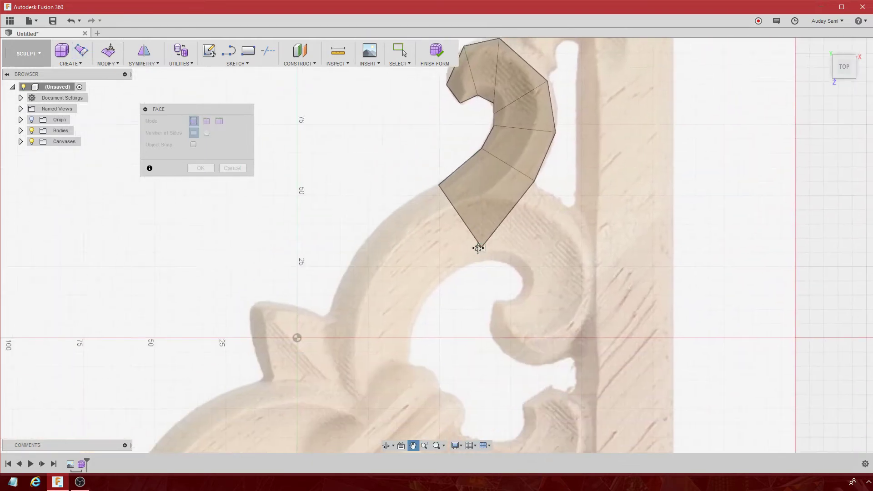
{"action": "scroll", "coordinate": [444, 214], "scroll_direction": "up", "scroll_amount": 3}
{"action": "left_click", "coordinate": [445, 161]}
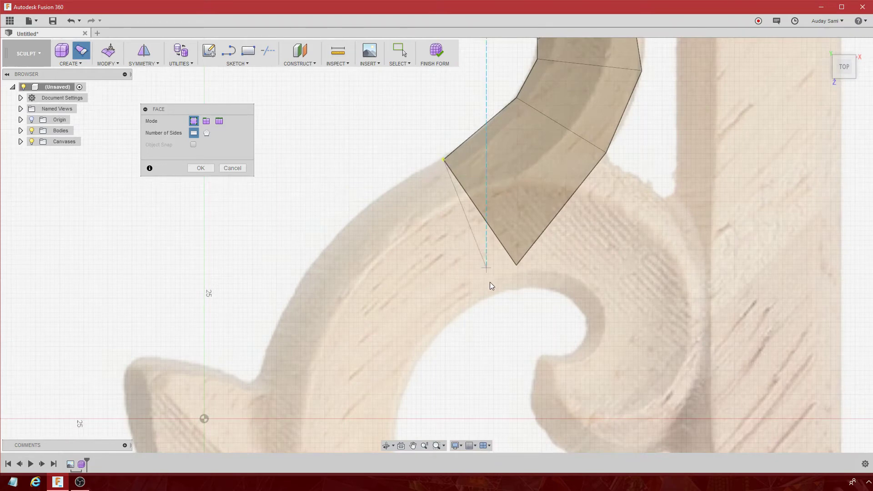
{"action": "left_click", "coordinate": [516, 265]}
{"action": "left_click", "coordinate": [443, 327]}
{"action": "left_click", "coordinate": [328, 250]}
{"action": "left_click", "coordinate": [327, 251]}
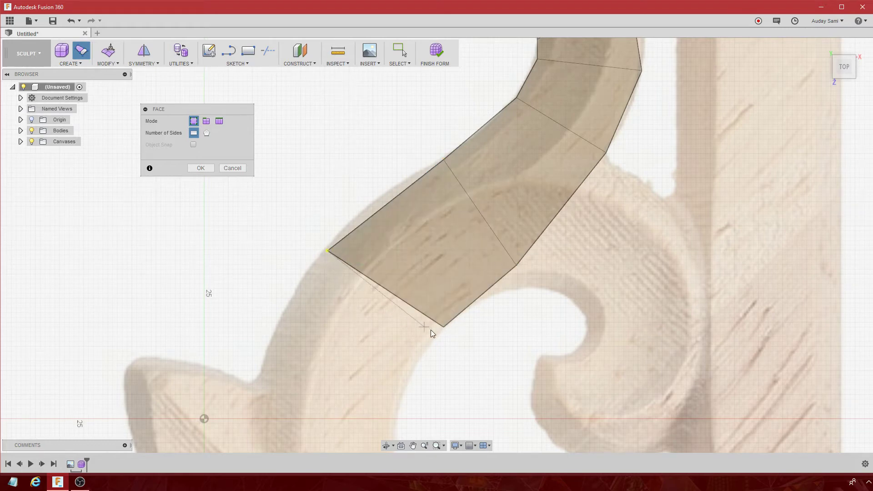
{"action": "left_click", "coordinate": [443, 328]}
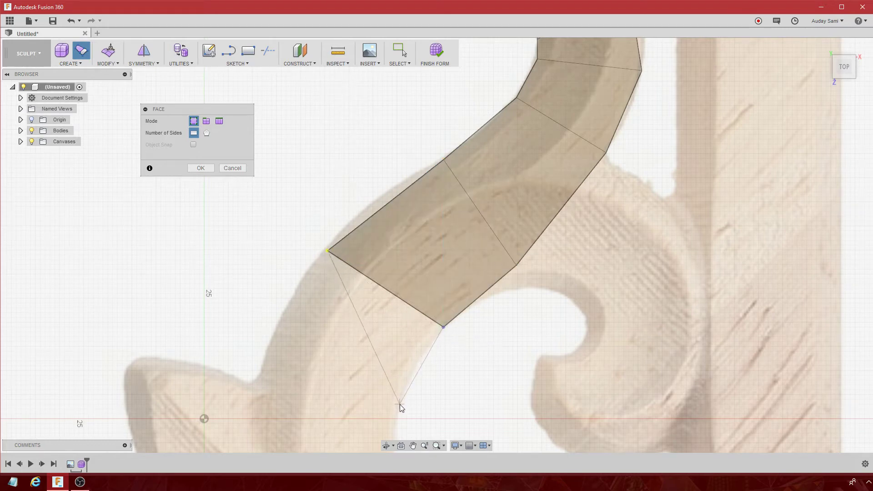
{"action": "left_click", "coordinate": [399, 404]}
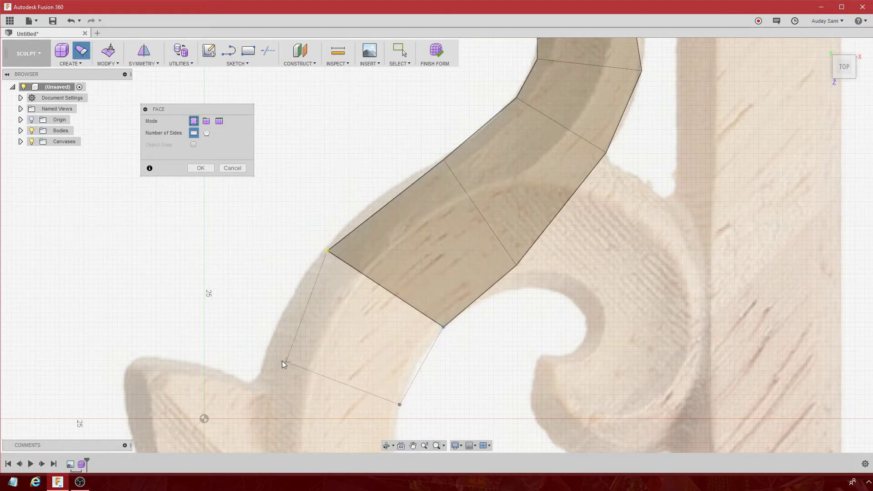
{"action": "left_click", "coordinate": [257, 378]}
Add a quad face near the lower ornament and zoom out to the whole carving.
{"action": "scroll", "coordinate": [352, 315], "scroll_direction": "down", "scroll_amount": 3}
{"action": "middle_click_drag", "start_coordinate": [351, 315], "coordinate": [361, 223]}
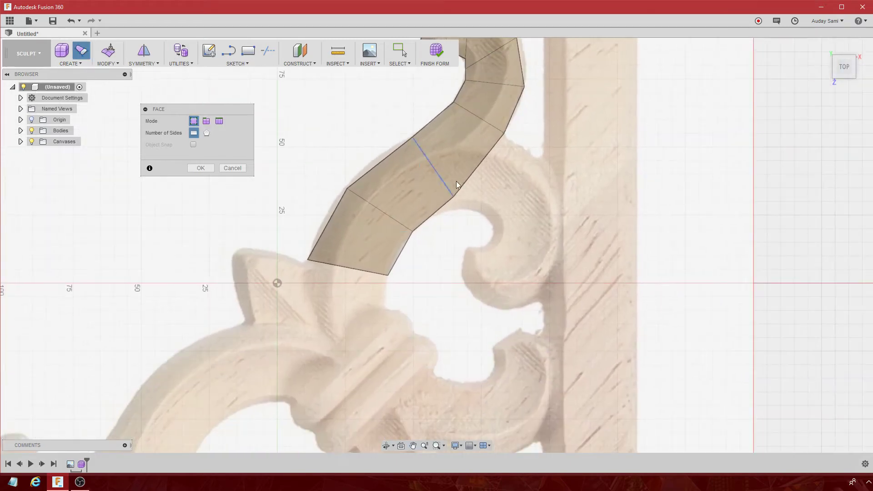
{"action": "scroll", "coordinate": [304, 260], "scroll_direction": "up", "scroll_amount": 3}
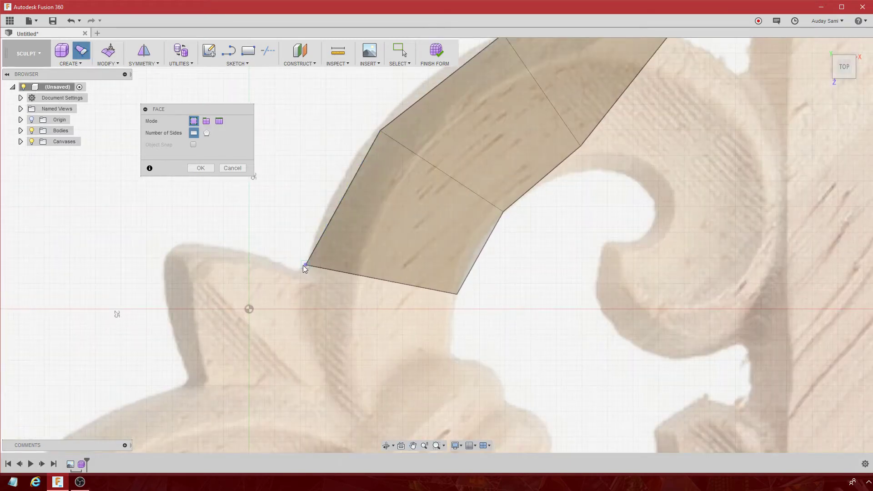
{"action": "left_click", "coordinate": [305, 264]}
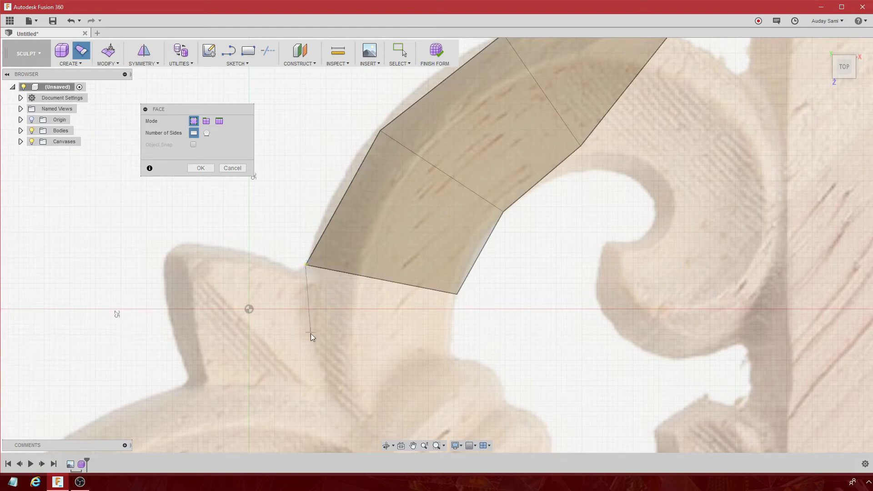
{"action": "left_click", "coordinate": [315, 361]}
{"action": "left_click", "coordinate": [450, 357]}
{"action": "left_click", "coordinate": [457, 294]}
{"action": "scroll", "coordinate": [457, 294], "scroll_direction": "down", "scroll_amount": 3}
{"action": "mouse_move", "coordinate": [457, 293]}
{"action": "middle_mouse_down"}
{"action": "mouse_move", "coordinate": [409, 334]}
{"action": "mouse_move", "coordinate": [355, 206]}
{"action": "middle_mouse_up"}
{"action": "scroll", "coordinate": [371, 217], "scroll_direction": "down", "scroll_amount": 2}
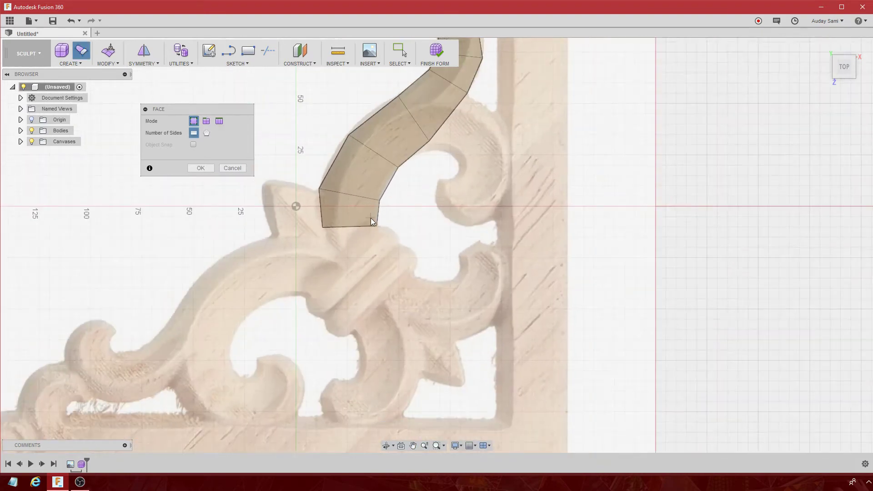
Add the final quad face ending just above the lower fleur-de-lis.
{"action": "left_click", "coordinate": [324, 227]}
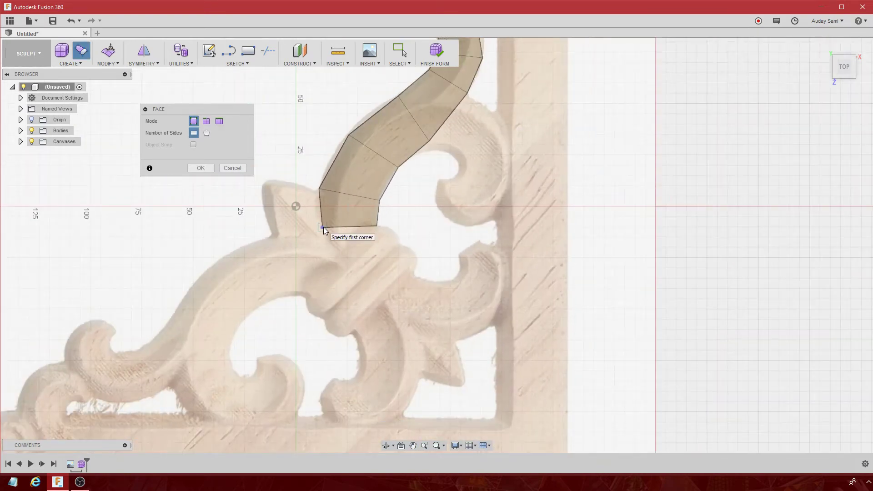
{"action": "left_click", "coordinate": [377, 226]}
{"action": "scroll", "coordinate": [384, 232], "scroll_direction": "up", "scroll_amount": 5}
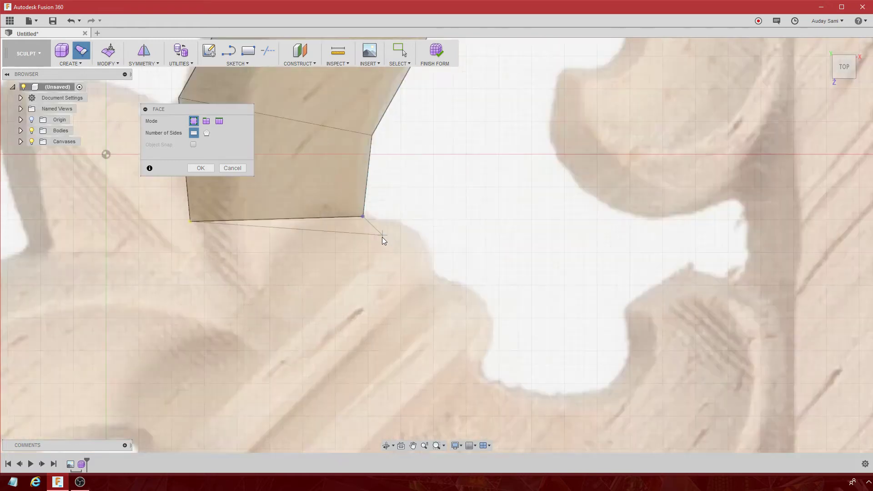
{"action": "scroll", "coordinate": [383, 237], "scroll_direction": "up", "scroll_amount": 2}
{"action": "left_click", "coordinate": [385, 231]}
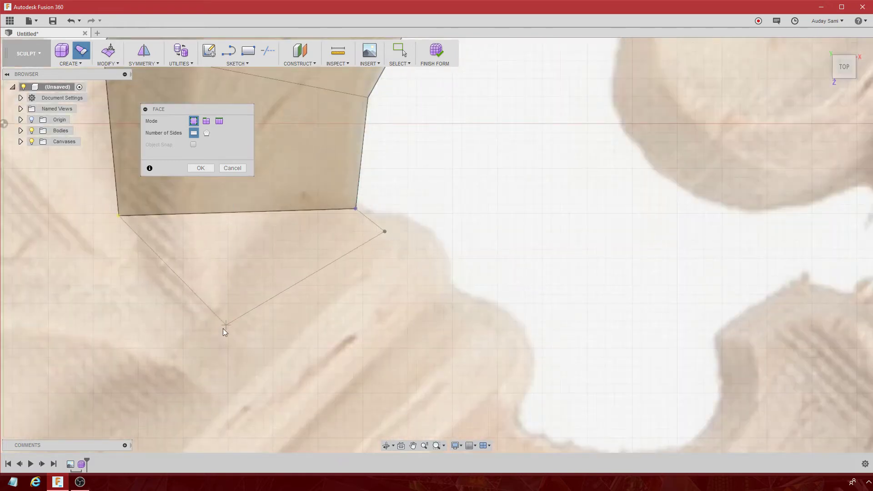
{"action": "left_click", "coordinate": [213, 351]}
{"action": "scroll", "coordinate": [380, 248], "scroll_direction": "down", "scroll_amount": 3}
{"action": "scroll", "coordinate": [432, 237], "scroll_direction": "down", "scroll_amount": 3}
{"action": "scroll", "coordinate": [476, 200], "scroll_direction": "down", "scroll_amount": 2}
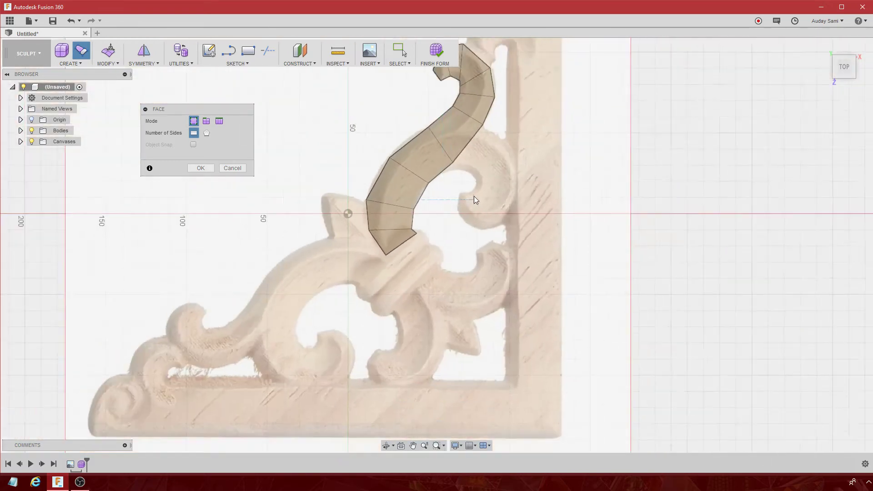
{"action": "scroll", "coordinate": [475, 200], "scroll_direction": "down", "scroll_amount": 2}
{"action": "scroll", "coordinate": [450, 245], "scroll_direction": "up", "scroll_amount": 2}
{"action": "scroll", "coordinate": [436, 267], "scroll_direction": "up", "scroll_amount": 1}
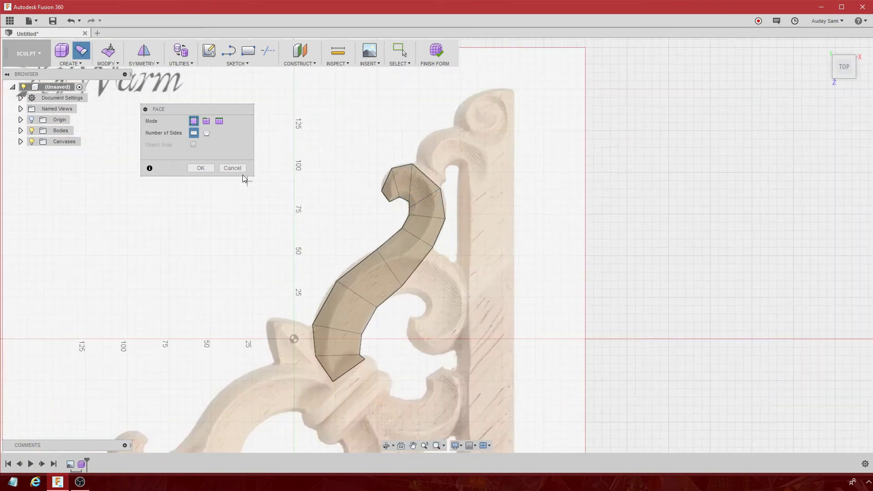
Commit the faces into a smooth form, then select its left outer edge and open its marking menu.
{"action": "left_click", "coordinate": [202, 168]}
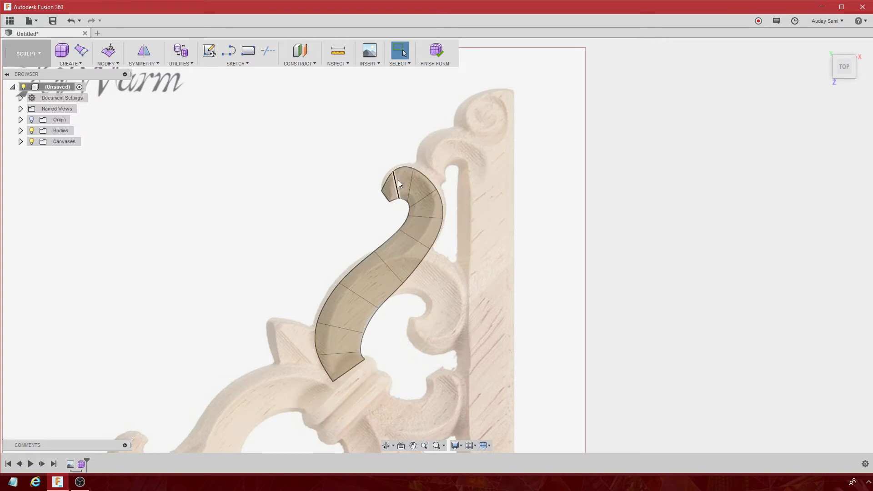
{"action": "left_click", "coordinate": [327, 302]}
{"action": "right_click", "coordinate": [326, 302]}
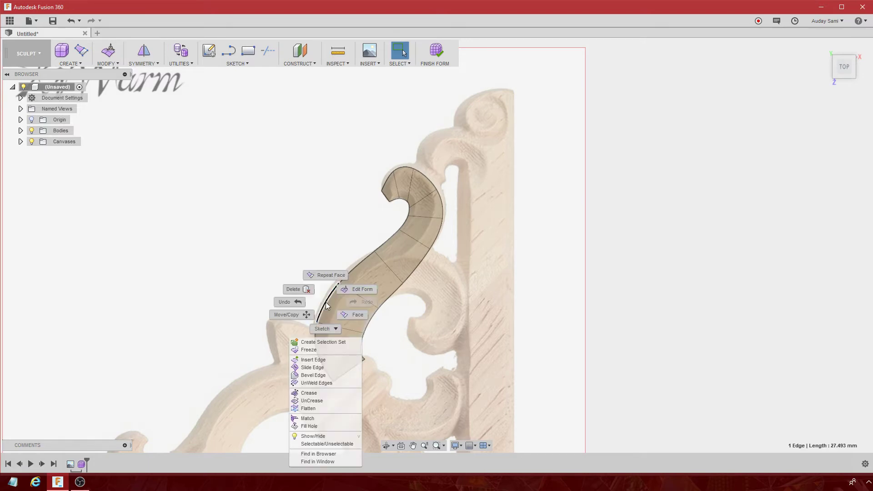
{"action": "key", "text": "Escape"}
{"action": "left_click", "coordinate": [331, 280]}
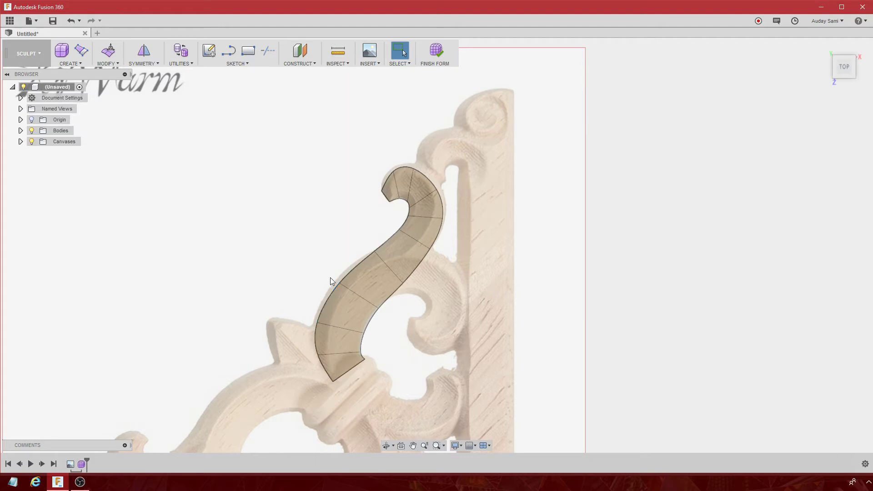
{"action": "left_click", "coordinate": [330, 294]}
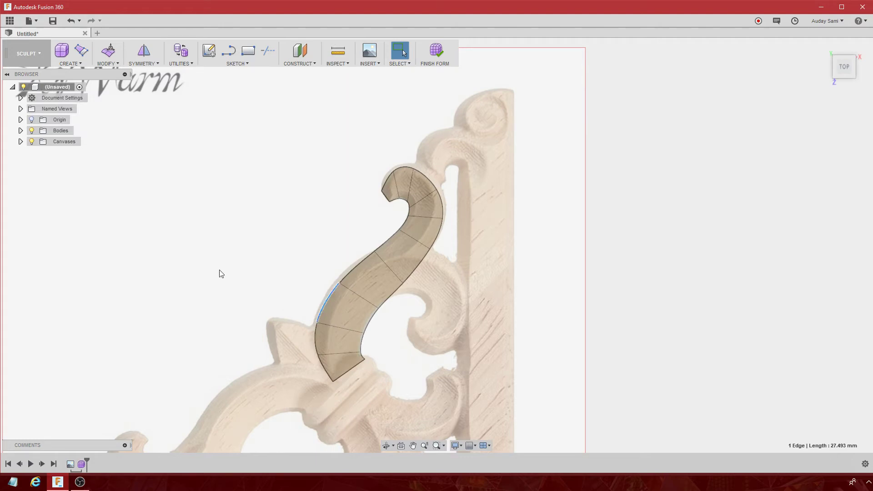
{"action": "right_click", "coordinate": [329, 298]}
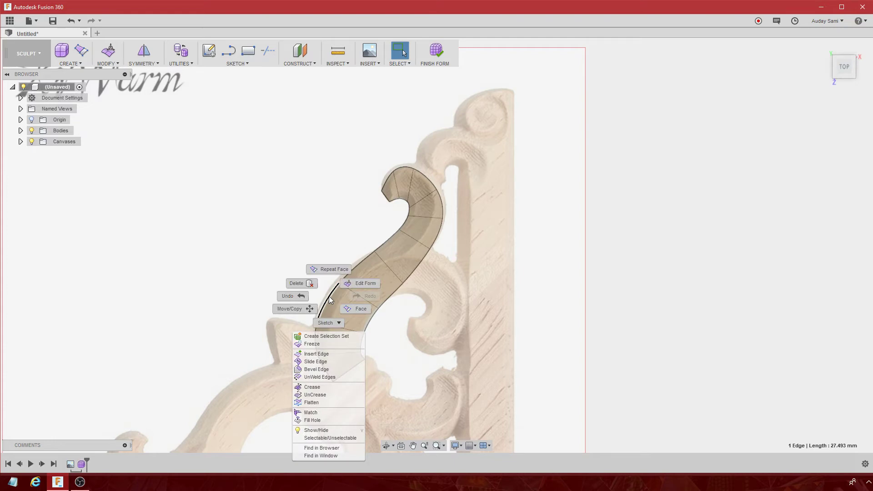
In Edit Form, move the left edge up-right and rescale it to tighten the curve.
{"action": "left_click", "coordinate": [364, 284]}
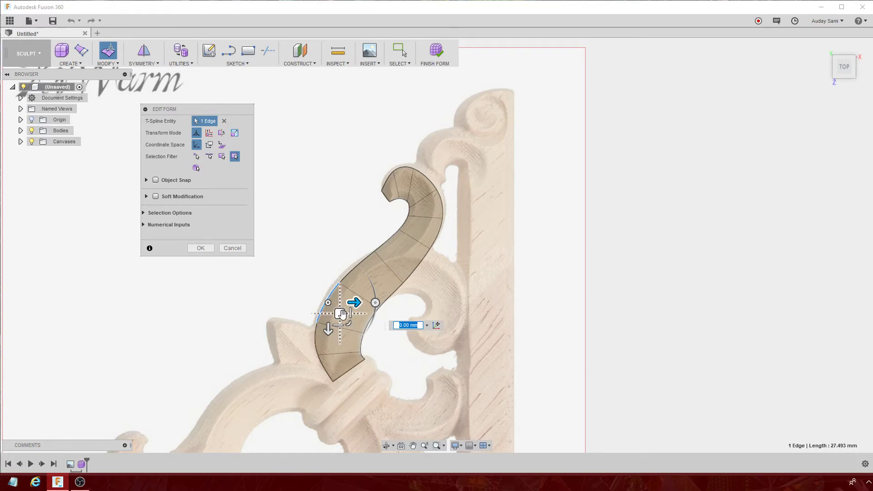
{"action": "left_click_drag", "start_coordinate": [341, 314], "coordinate": [338, 313]}
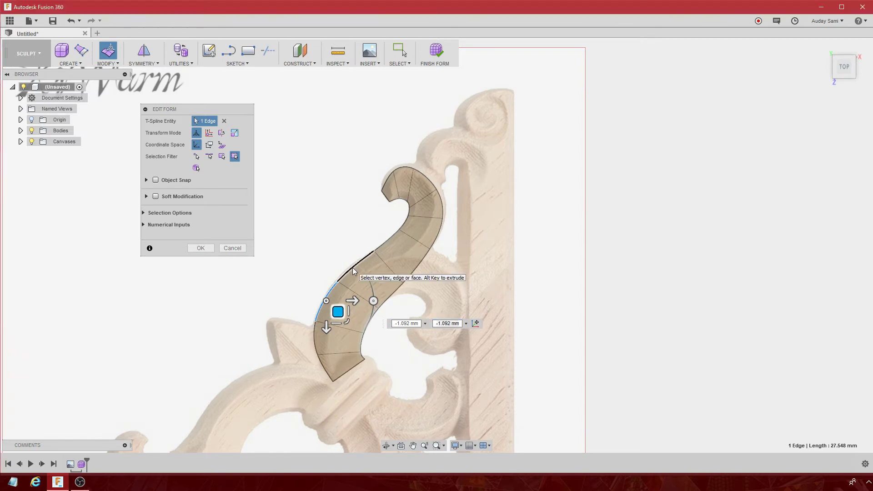
{"action": "left_click_drag", "start_coordinate": [338, 313], "coordinate": [366, 277]}
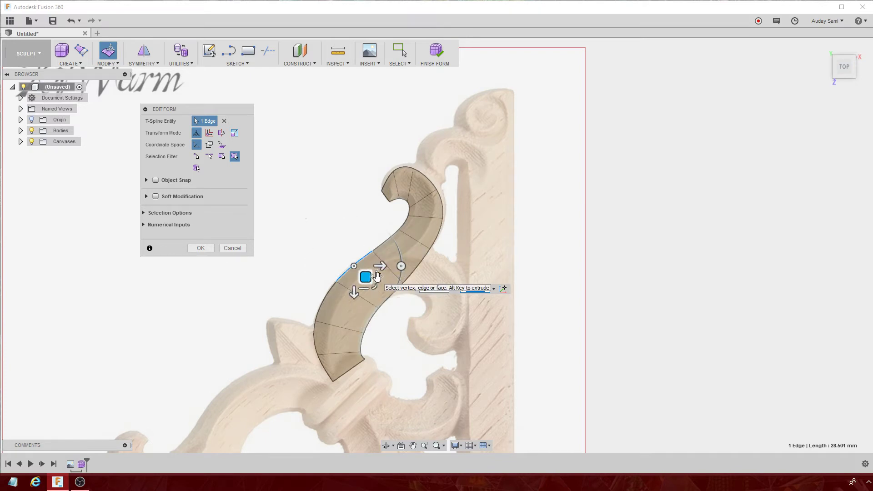
{"action": "left_click_drag", "start_coordinate": [376, 276], "coordinate": [362, 289]}
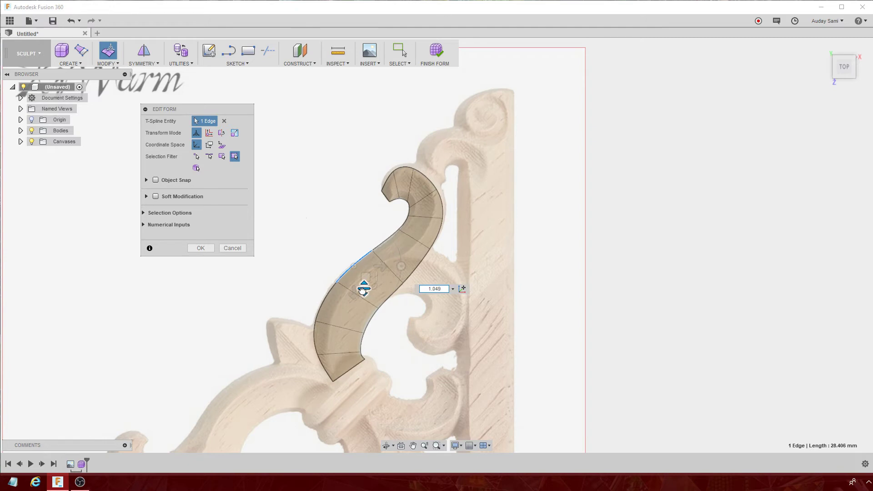
{"action": "left_click_drag", "start_coordinate": [362, 289], "coordinate": [375, 289]}
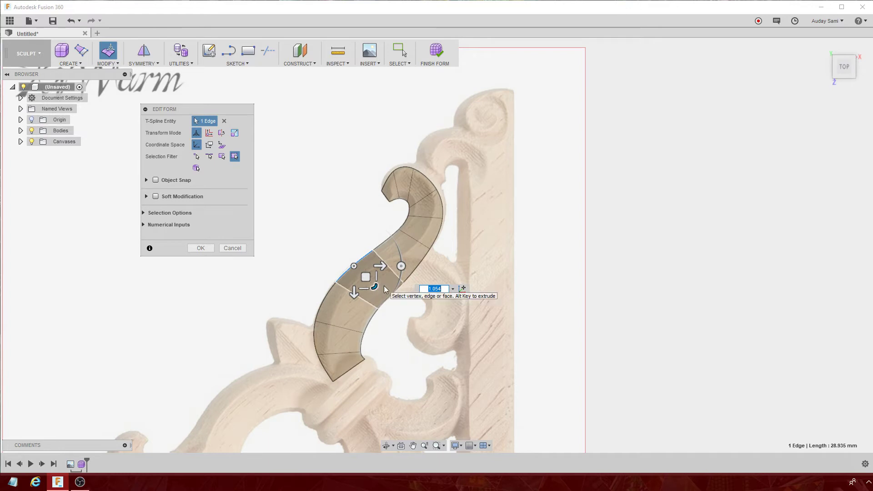
{"action": "scroll", "coordinate": [389, 178], "scroll_direction": "up", "scroll_amount": 3}
{"action": "scroll", "coordinate": [390, 179], "scroll_direction": "up", "scroll_amount": 2}
Reshape the top curl's tip edge, corner vertex, top edge and outer right edge to match the bracket.
{"action": "left_click", "coordinate": [388, 176]}
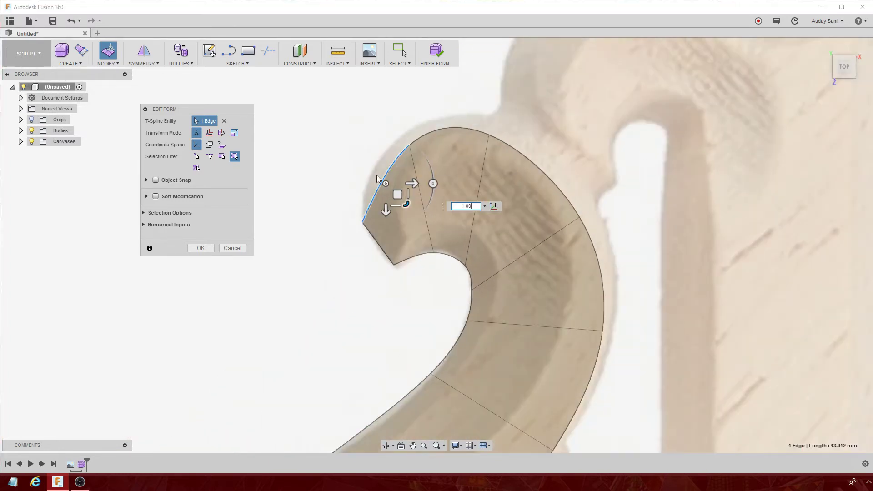
{"action": "mouse_move", "coordinate": [397, 193]}
{"action": "left_mouse_down"}
{"action": "mouse_move", "coordinate": [394, 185]}
{"action": "mouse_move", "coordinate": [429, 169]}
{"action": "mouse_move", "coordinate": [391, 185]}
{"action": "left_mouse_up"}
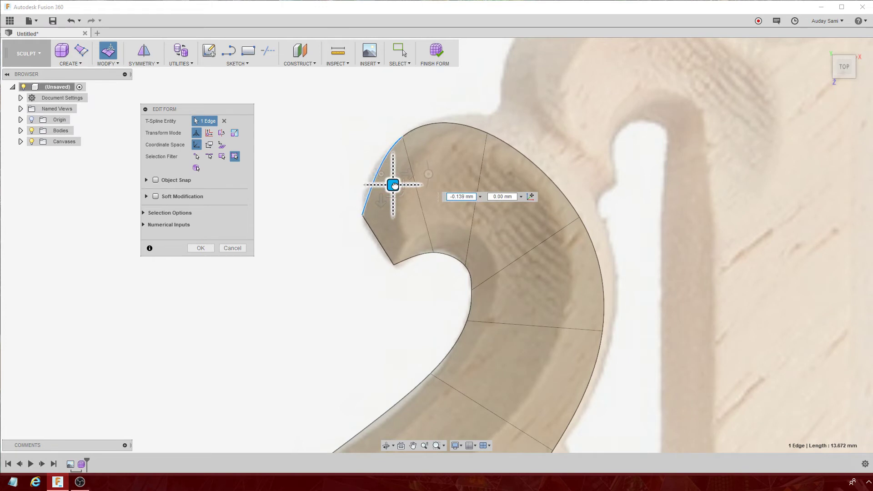
{"action": "left_click", "coordinate": [455, 131]}
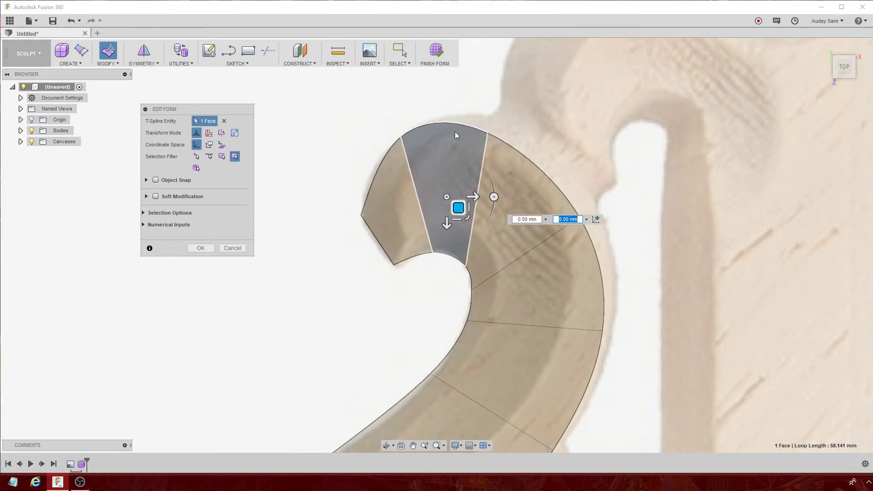
{"action": "left_click", "coordinate": [488, 133]}
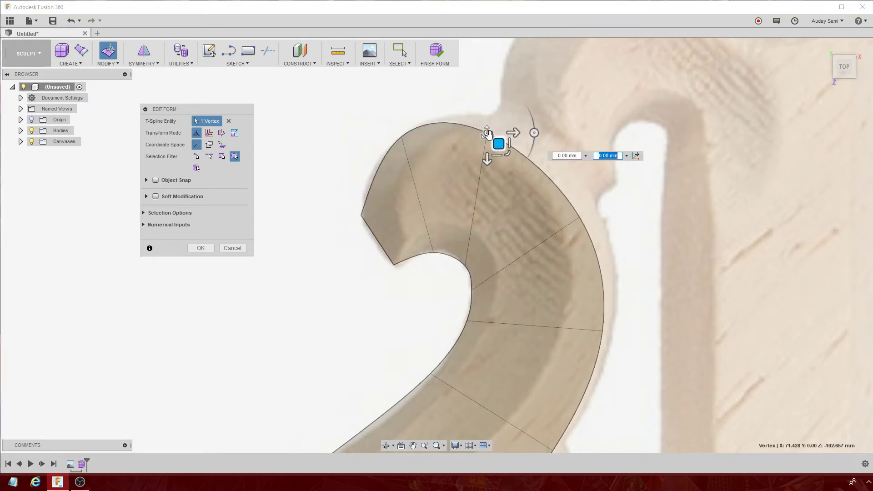
{"action": "left_click_drag", "start_coordinate": [499, 142], "coordinate": [512, 121]}
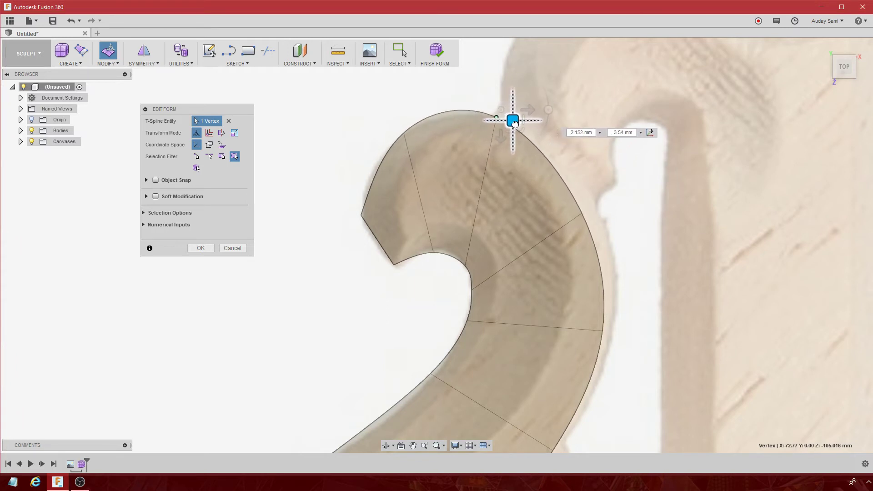
{"action": "left_click", "coordinate": [463, 112]}
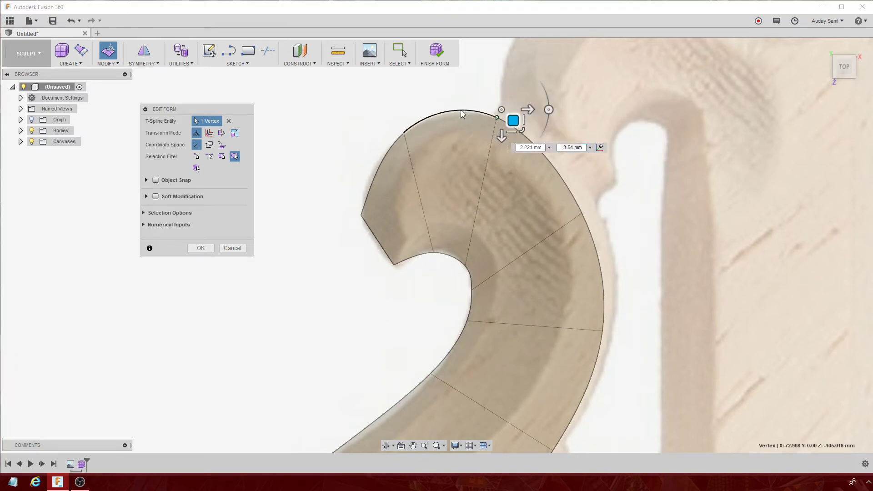
{"action": "left_click_drag", "start_coordinate": [461, 137], "coordinate": [460, 143]}
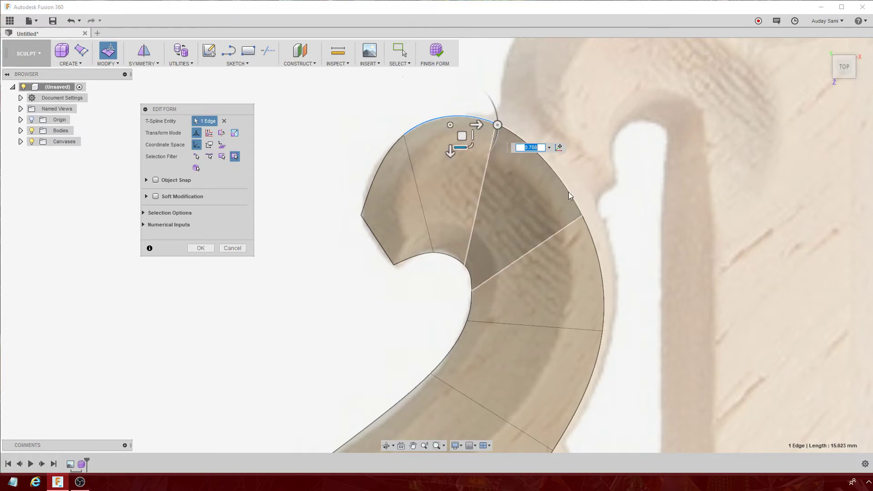
{"action": "left_click", "coordinate": [588, 234]}
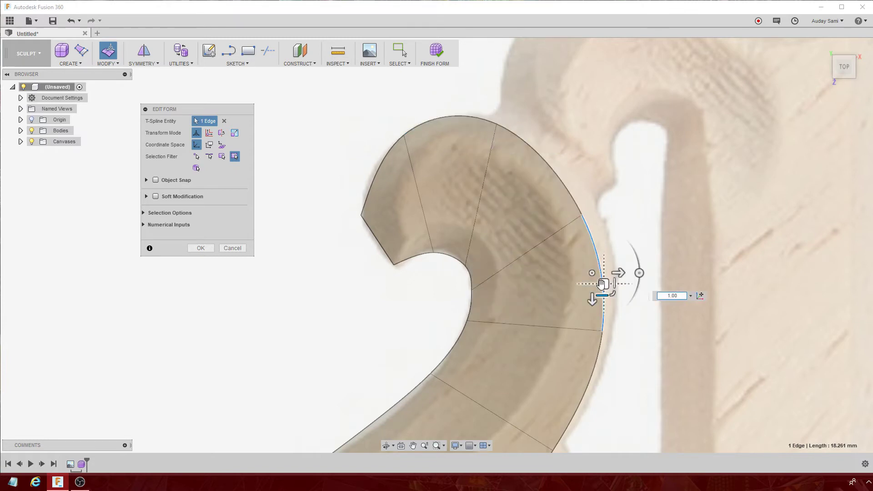
{"action": "left_click_drag", "start_coordinate": [604, 283], "coordinate": [616, 279]}
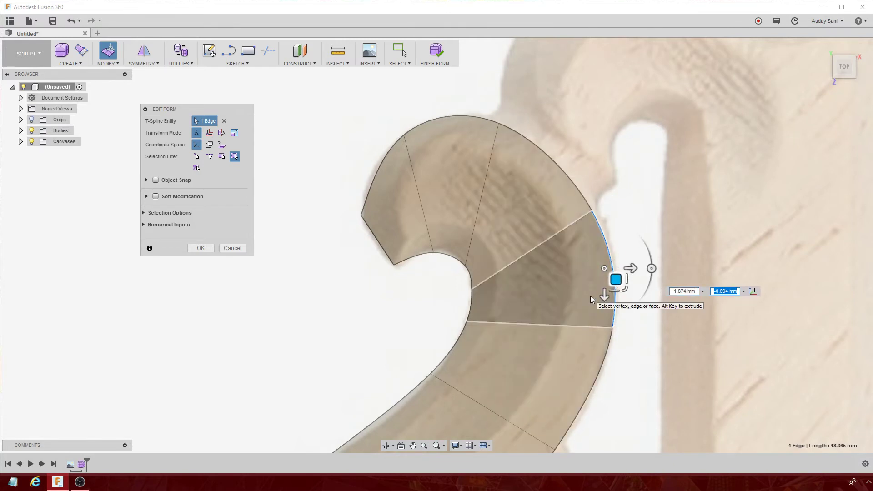
Nudge the middle and upper outer edges of the arm to follow the carved outline.
{"action": "scroll", "coordinate": [700, 262], "scroll_direction": "down", "scroll_amount": 3}
{"action": "middle_click_drag", "start_coordinate": [669, 301], "coordinate": [551, 214]}
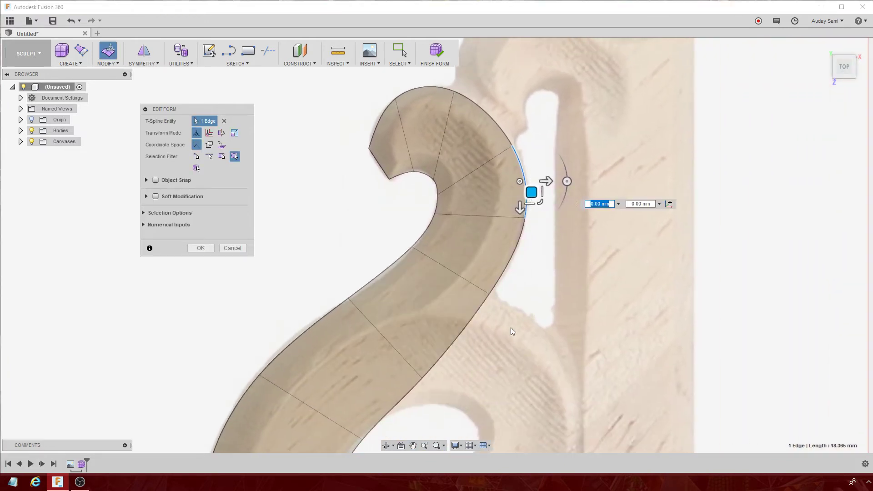
{"action": "middle_click_drag", "start_coordinate": [512, 328], "coordinate": [599, 183]}
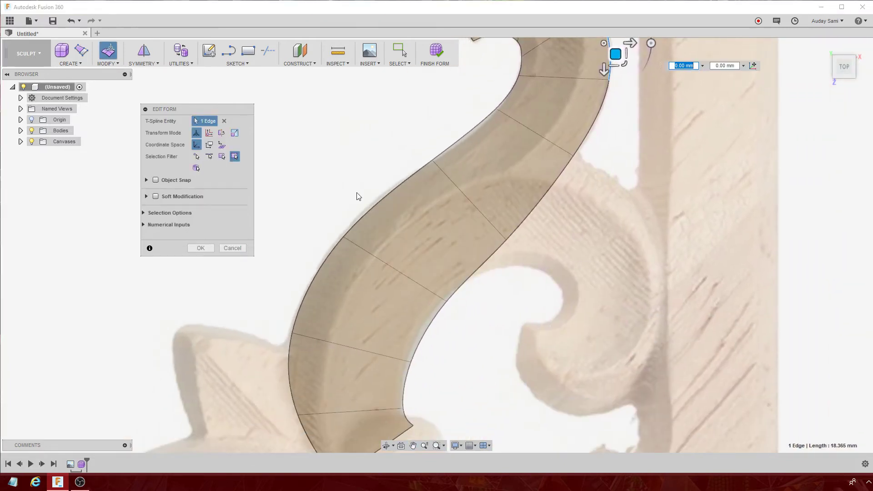
{"action": "left_click", "coordinate": [371, 208]}
{"action": "left_click_drag", "start_coordinate": [396, 209], "coordinate": [393, 211]}
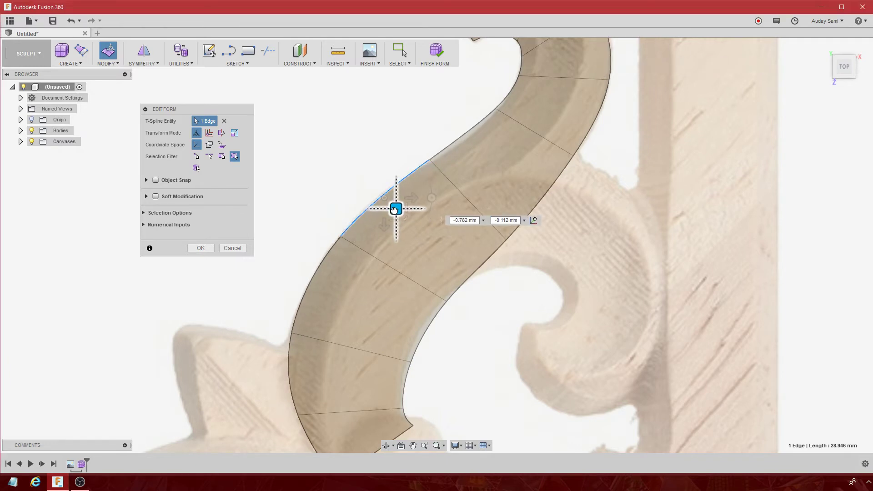
{"action": "scroll", "coordinate": [441, 222], "scroll_direction": "down", "scroll_amount": 3}
{"action": "left_click", "coordinate": [470, 162]}
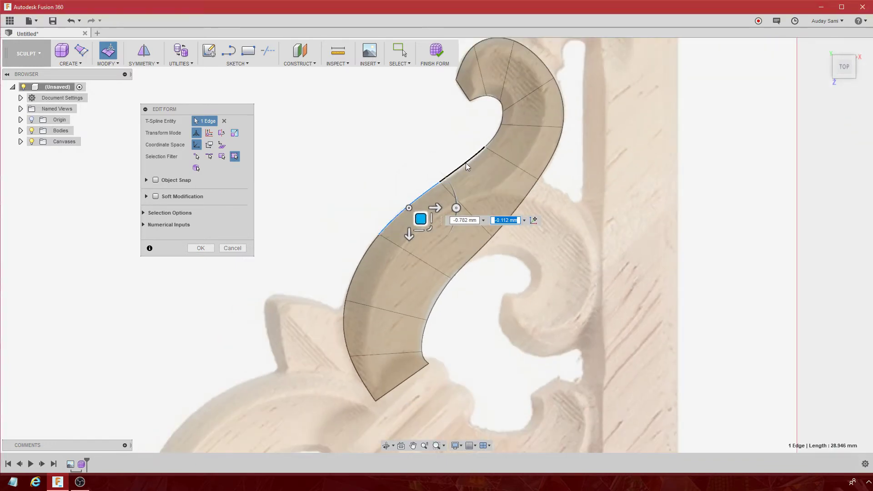
{"action": "left_click_drag", "start_coordinate": [509, 164], "coordinate": [475, 180]}
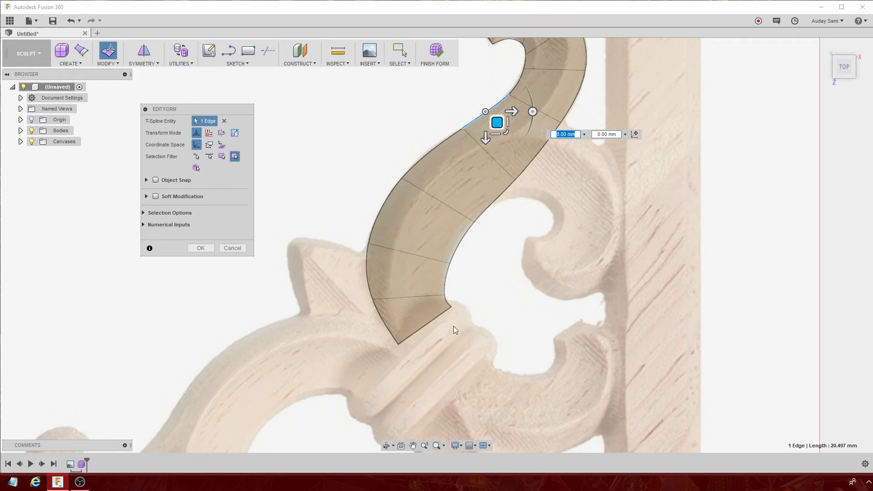
Close Edit Form and select the arm's full outer edge loop.
{"action": "left_click", "coordinate": [200, 249]}
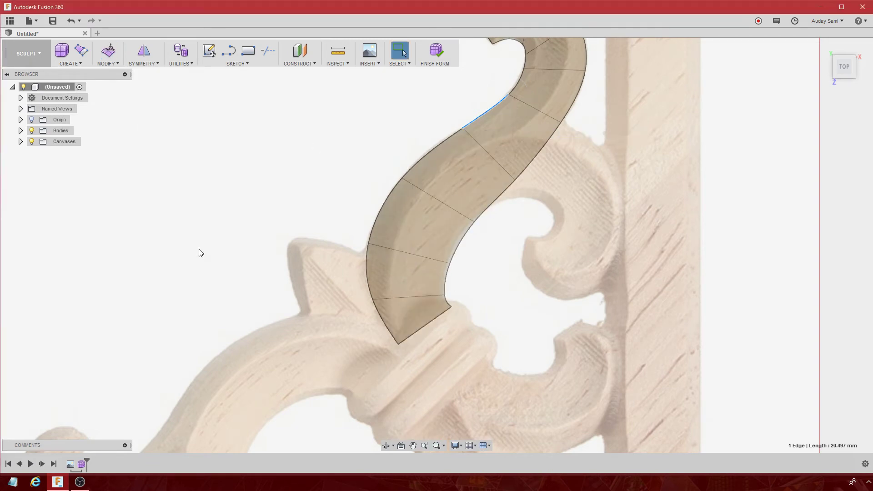
{"action": "scroll", "coordinate": [391, 231], "scroll_direction": "down", "scroll_amount": 3}
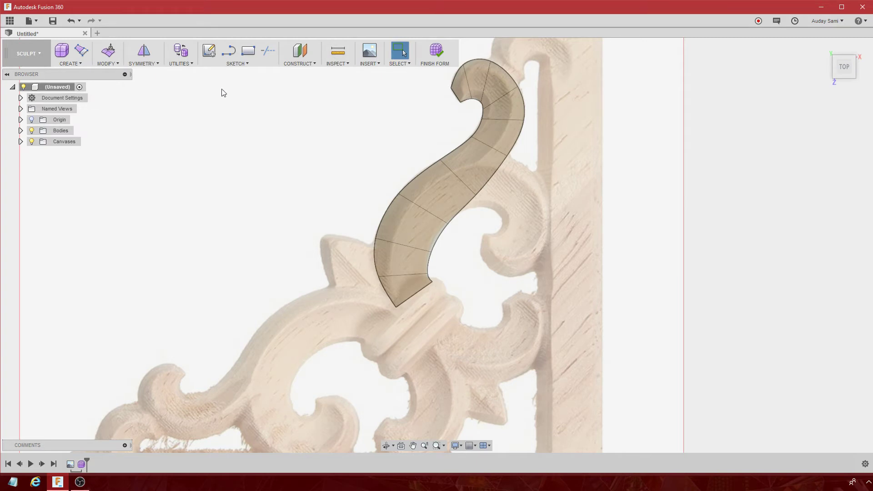
{"action": "left_click", "coordinate": [107, 64]}
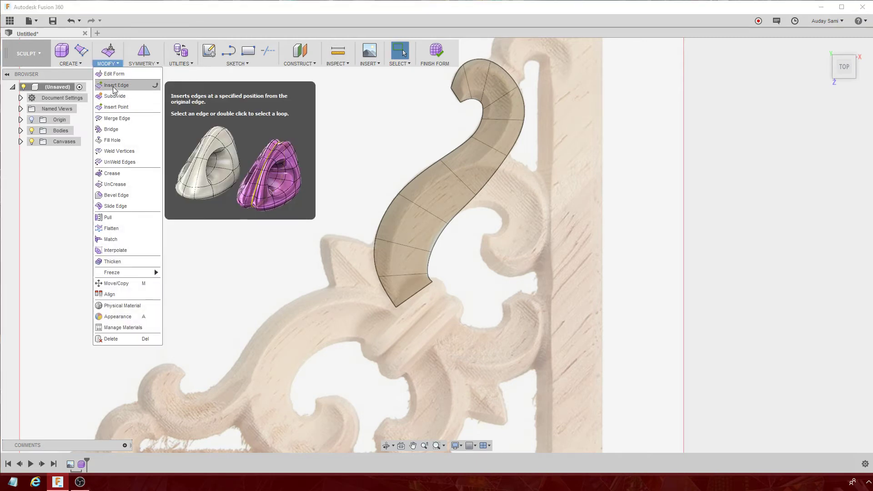
{"action": "left_click", "coordinate": [497, 173]}
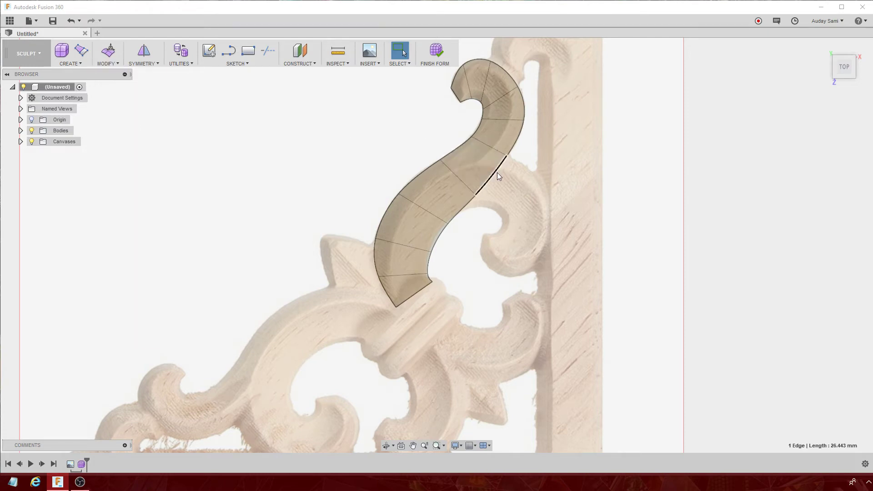
{"action": "double_click", "coordinate": [491, 177]}
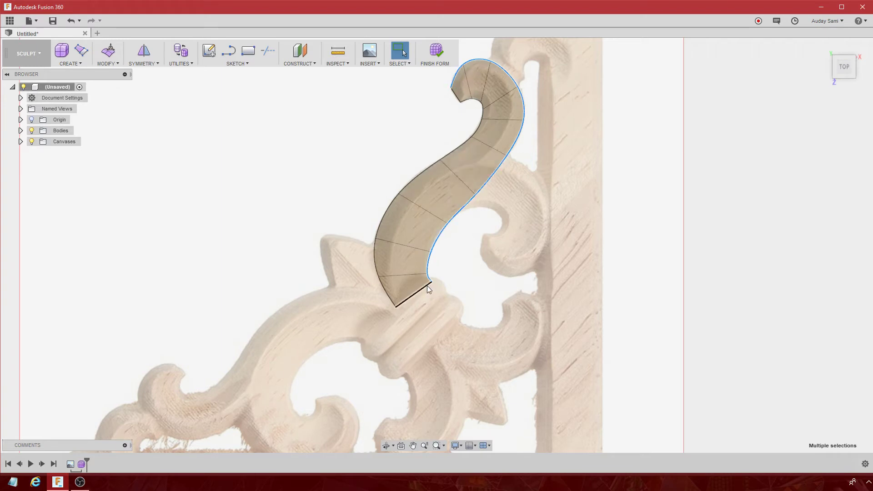
Insert a lengthwise edge along the loop at about 0.33 insert location.
{"action": "left_click", "coordinate": [106, 65]}
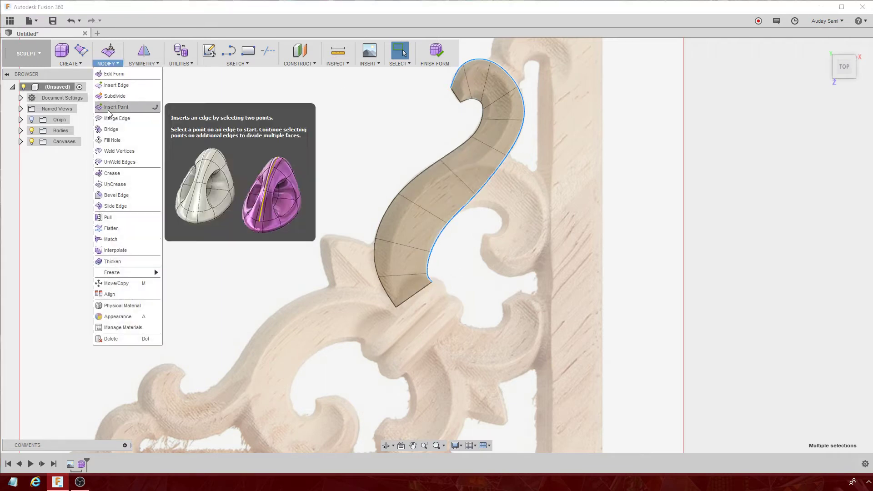
{"action": "left_click", "coordinate": [112, 86]}
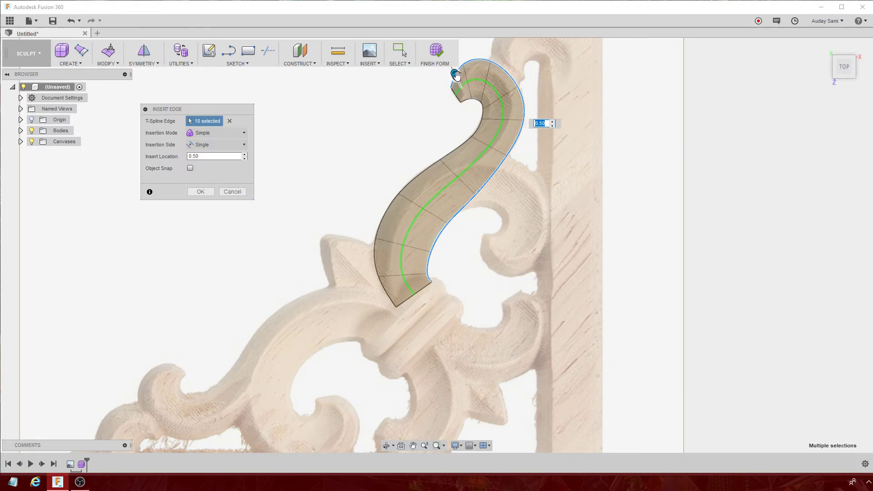
{"action": "left_click_drag", "start_coordinate": [456, 75], "coordinate": [456, 73]}
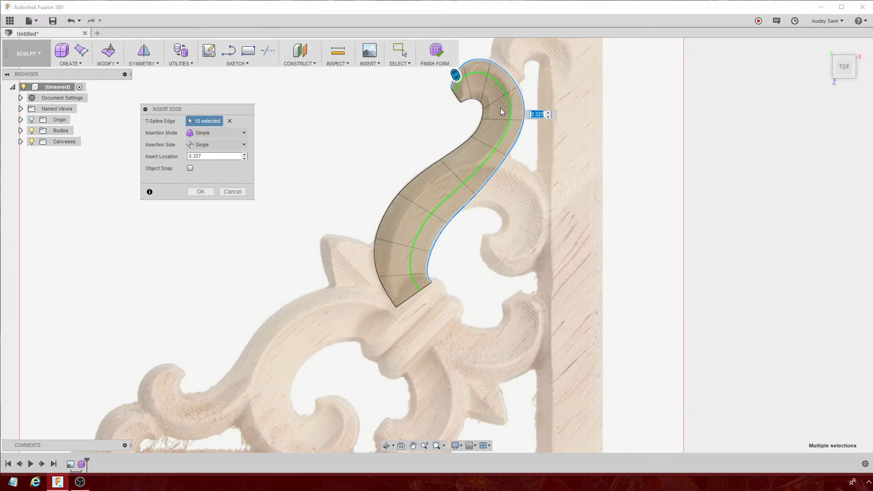
{"action": "left_click", "coordinate": [201, 192]}
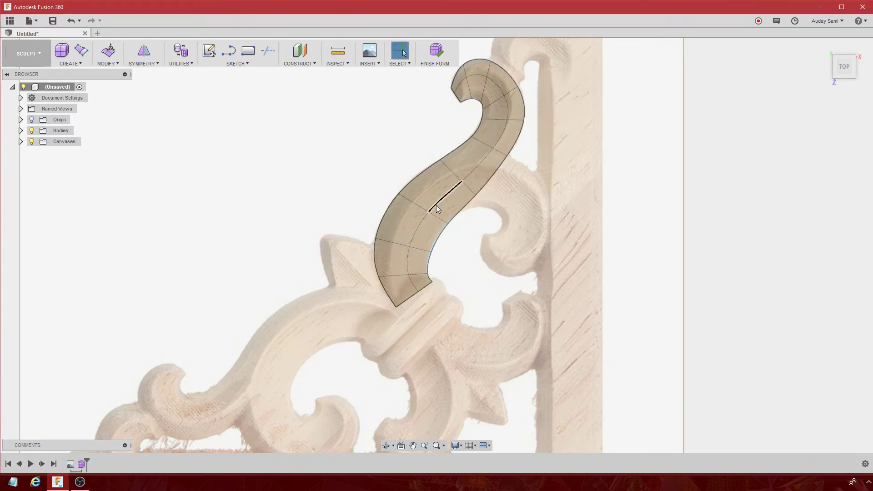
Rotate a middle edge across the arm to about -10 degrees in Edit Form.
{"action": "left_click", "coordinate": [481, 164]}
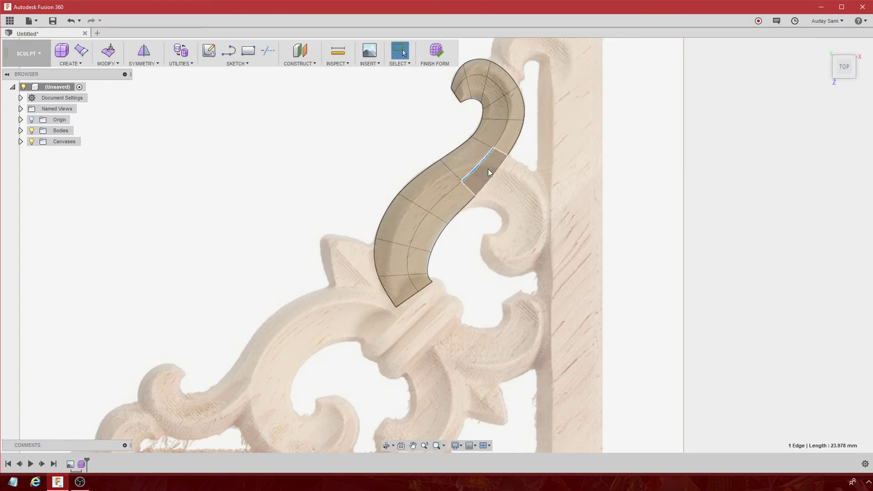
{"action": "right_click", "coordinate": [480, 165]}
{"action": "left_click", "coordinate": [477, 134]}
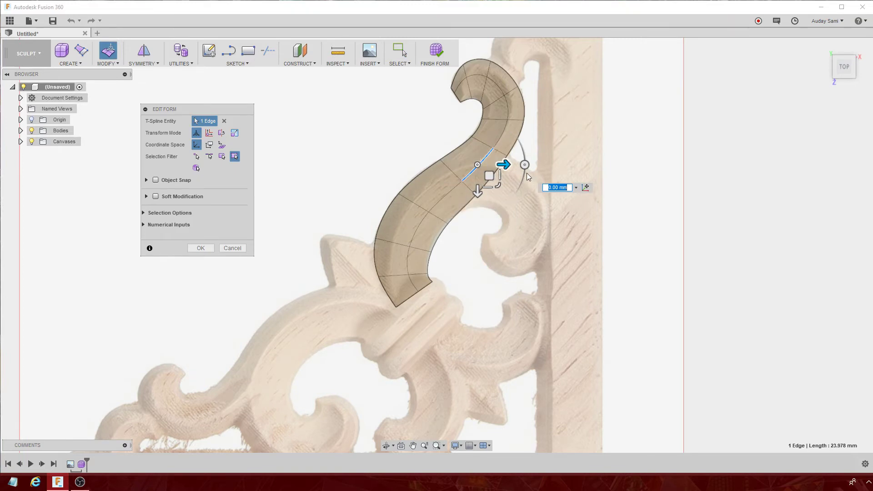
{"action": "mouse_move", "coordinate": [524, 165]}
{"action": "left_mouse_down"}
{"action": "mouse_move", "coordinate": [523, 175]}
{"action": "mouse_move", "coordinate": [484, 172]}
{"action": "mouse_move", "coordinate": [441, 199]}
{"action": "left_mouse_up"}
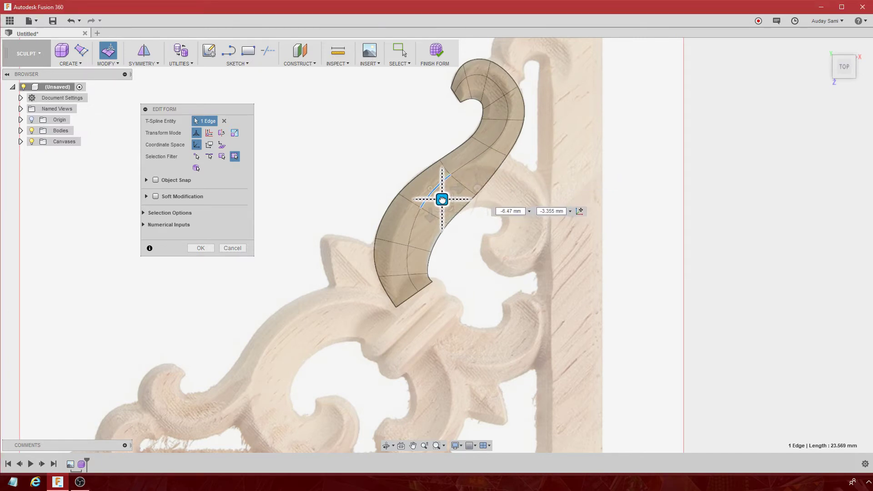
{"action": "left_click_drag", "start_coordinate": [472, 188], "coordinate": [471, 197]}
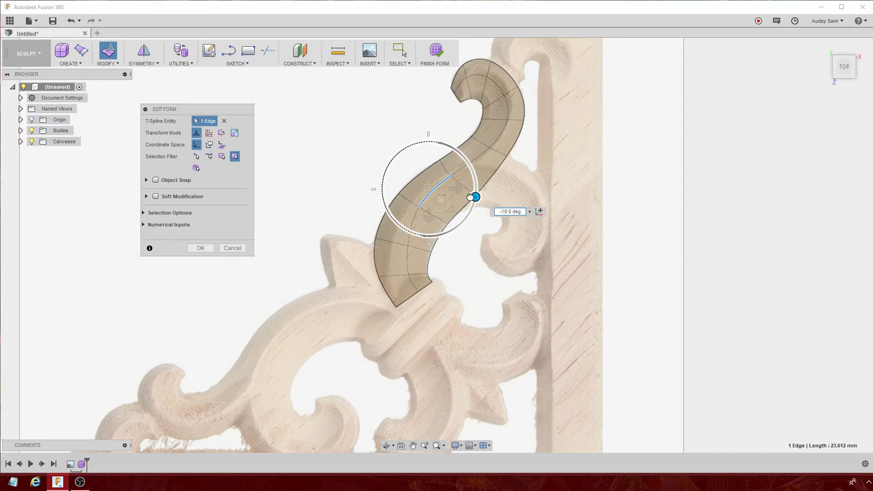
{"action": "scroll", "coordinate": [439, 195], "scroll_direction": "up", "scroll_amount": 1}
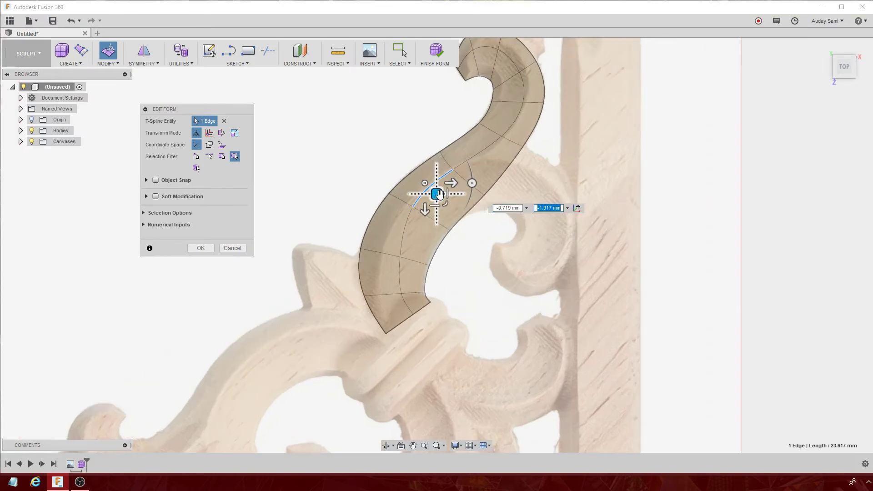
{"action": "scroll", "coordinate": [439, 195], "scroll_direction": "up", "scroll_amount": 1}
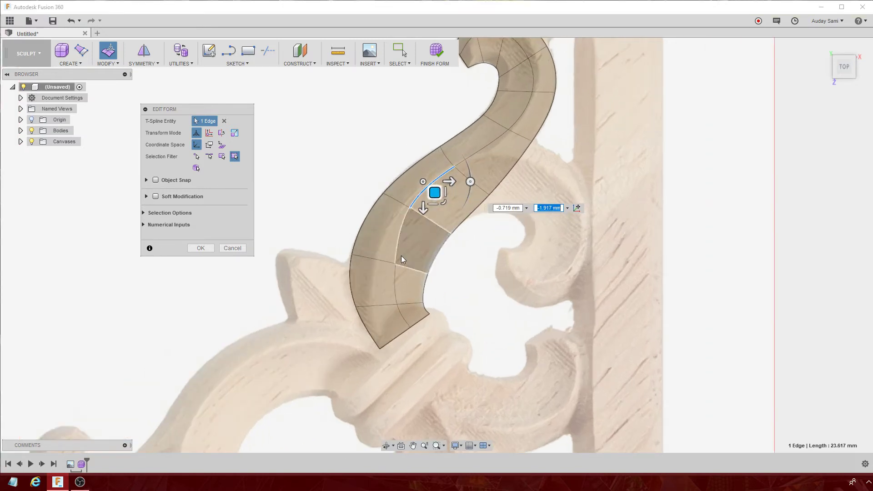
Shift the lower edges left, rotate one about -32 degrees, then commit the edit.
{"action": "left_click", "coordinate": [399, 242]}
{"action": "mouse_move", "coordinate": [413, 244]}
{"action": "left_mouse_down"}
{"action": "mouse_move", "coordinate": [403, 248]}
{"action": "mouse_move", "coordinate": [431, 245]}
{"action": "mouse_move", "coordinate": [397, 248]}
{"action": "left_mouse_up"}
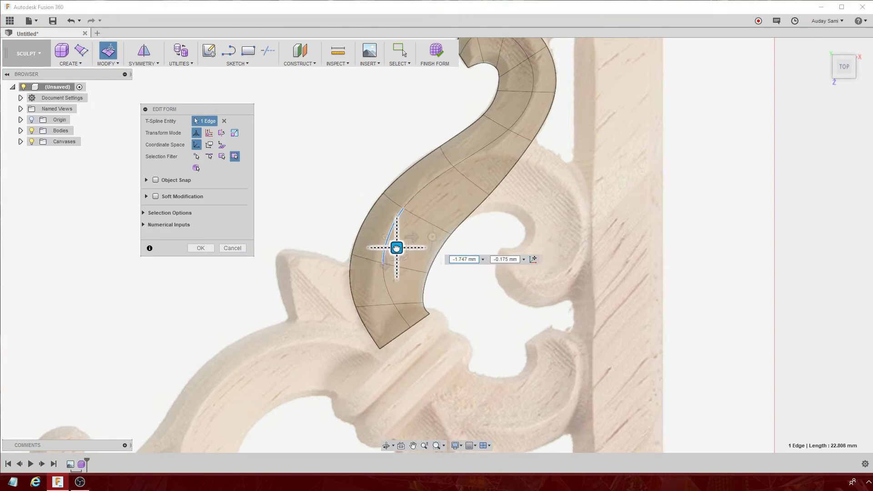
{"action": "left_click", "coordinate": [385, 285]}
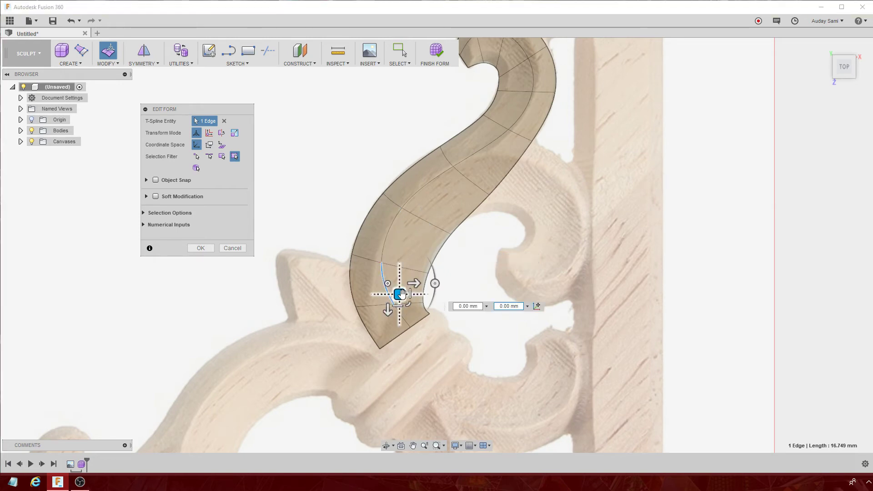
{"action": "left_click_drag", "start_coordinate": [403, 294], "coordinate": [392, 295]}
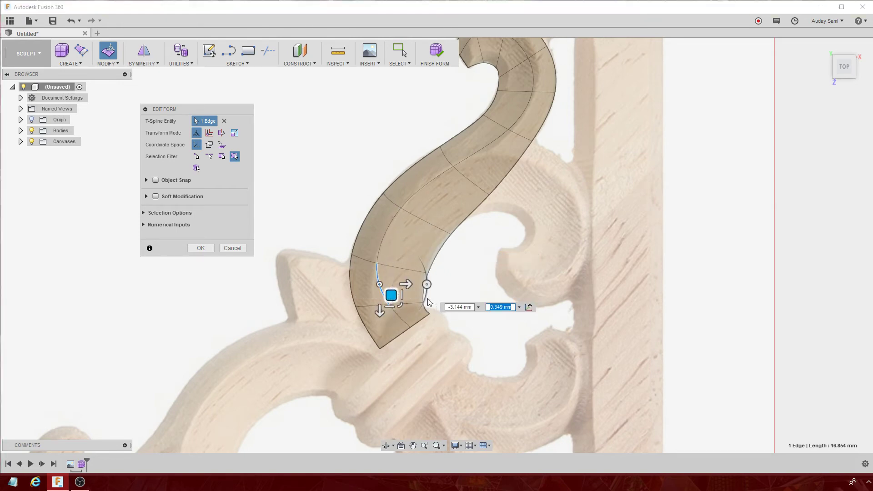
{"action": "left_click_drag", "start_coordinate": [428, 285], "coordinate": [417, 309]}
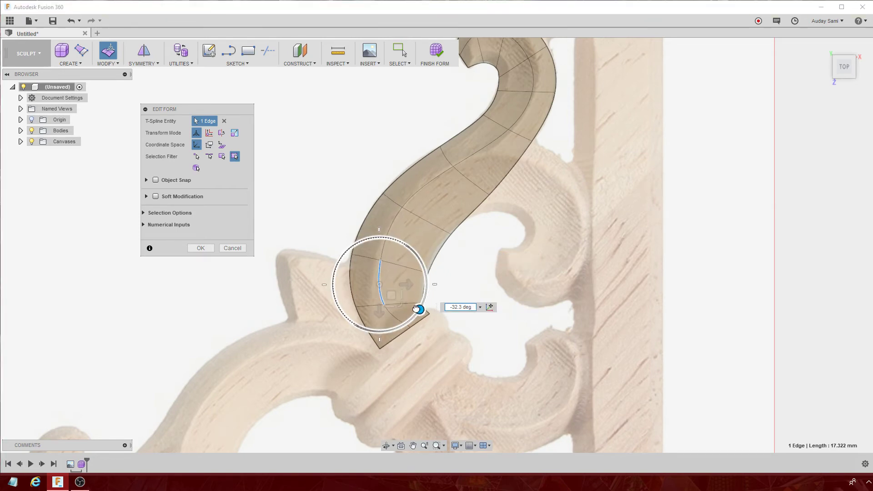
{"action": "left_click", "coordinate": [403, 320]}
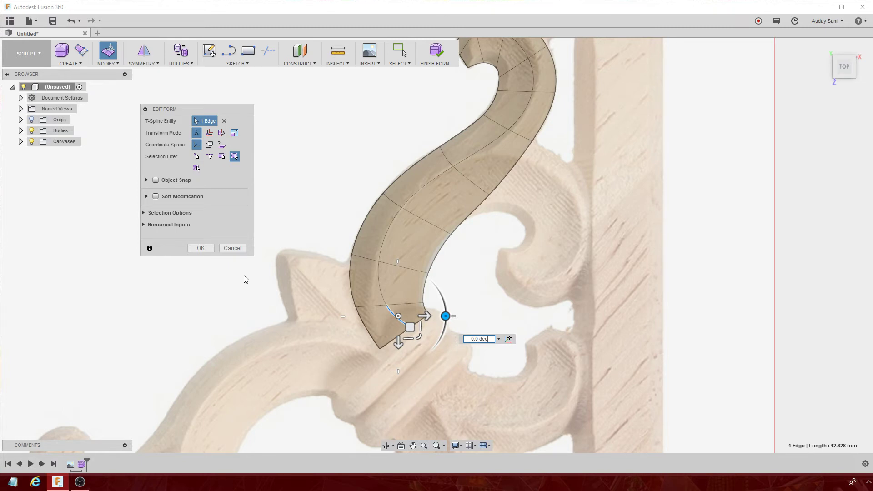
{"action": "left_click", "coordinate": [201, 248]}
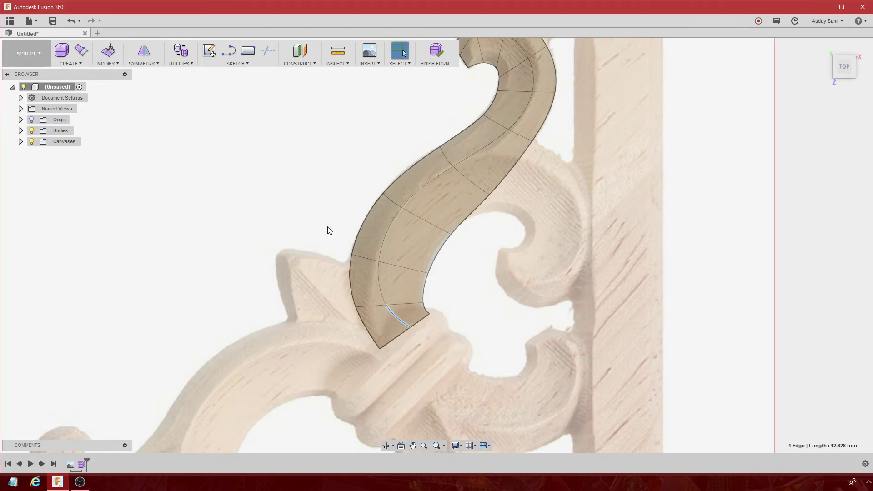
Slide an edge near the lower end of the form toward the base with Slide Edge.
{"action": "left_click", "coordinate": [110, 63]}
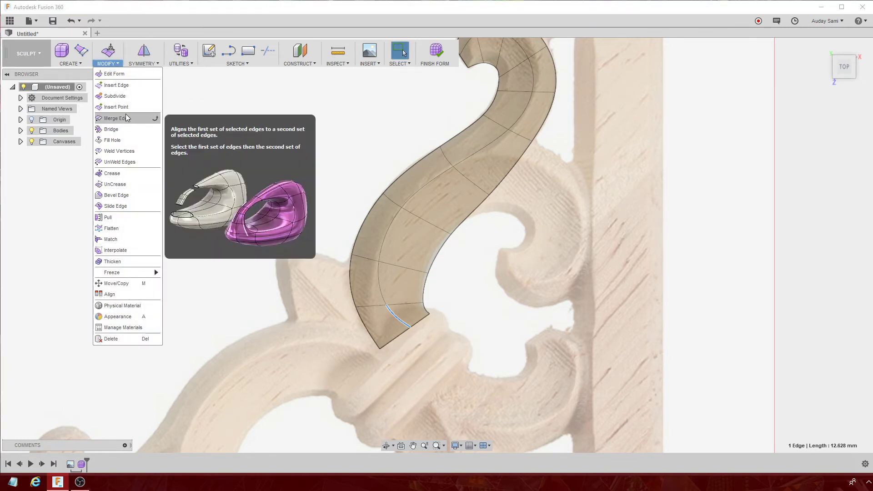
{"action": "left_click", "coordinate": [119, 207]}
{"action": "left_click_drag", "start_coordinate": [397, 318], "coordinate": [433, 313]}
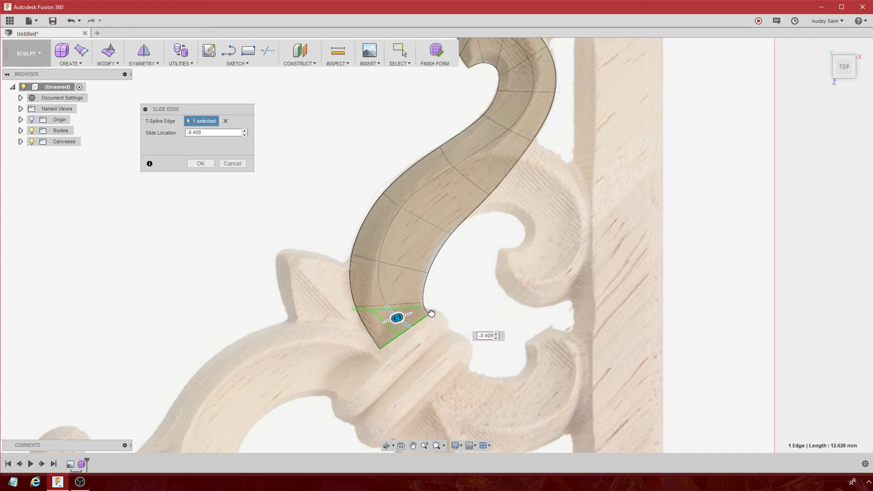
{"action": "left_click", "coordinate": [202, 164]}
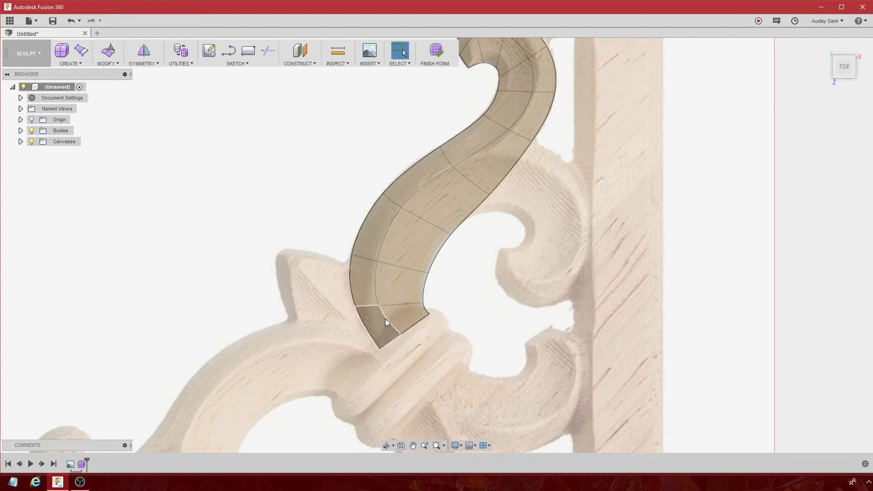
Slide a second edge near the base to a -0.10 location, then select the lower edge.
{"action": "left_click", "coordinate": [392, 333]}
{"action": "left_click", "coordinate": [194, 254]}
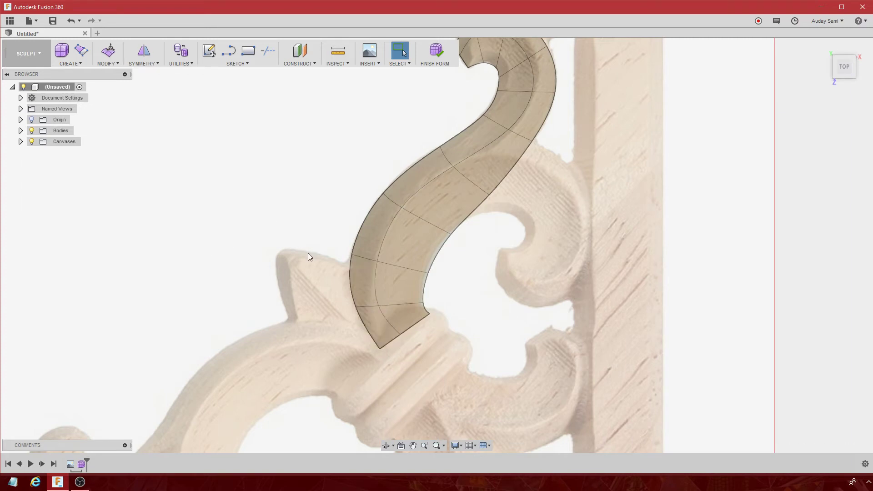
{"action": "left_click", "coordinate": [111, 64]}
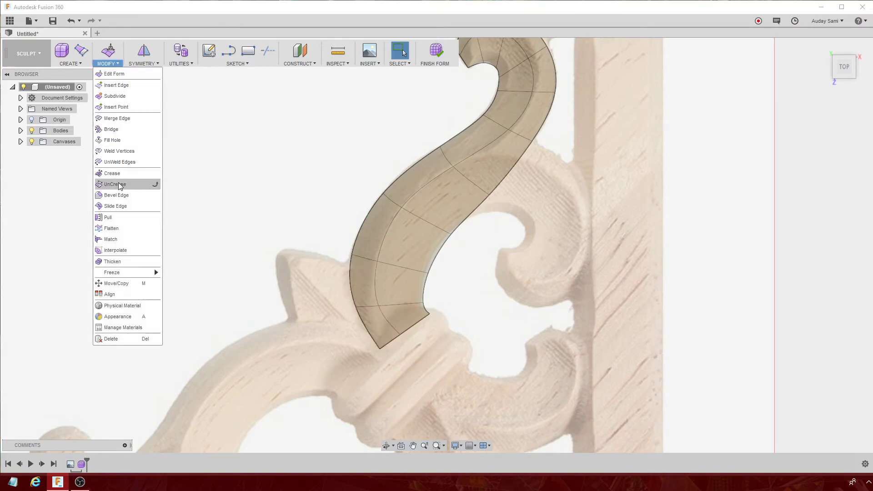
{"action": "left_click", "coordinate": [117, 207]}
{"action": "left_click", "coordinate": [389, 327]}
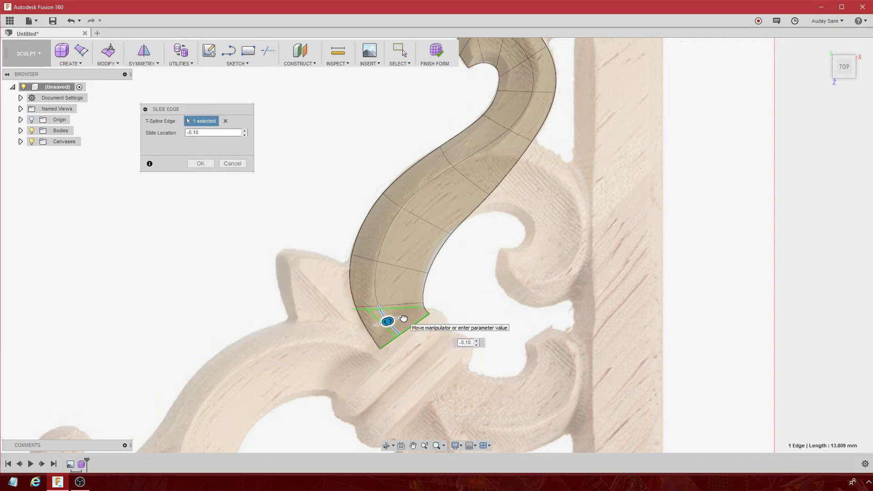
{"action": "key", "text": "Return"}
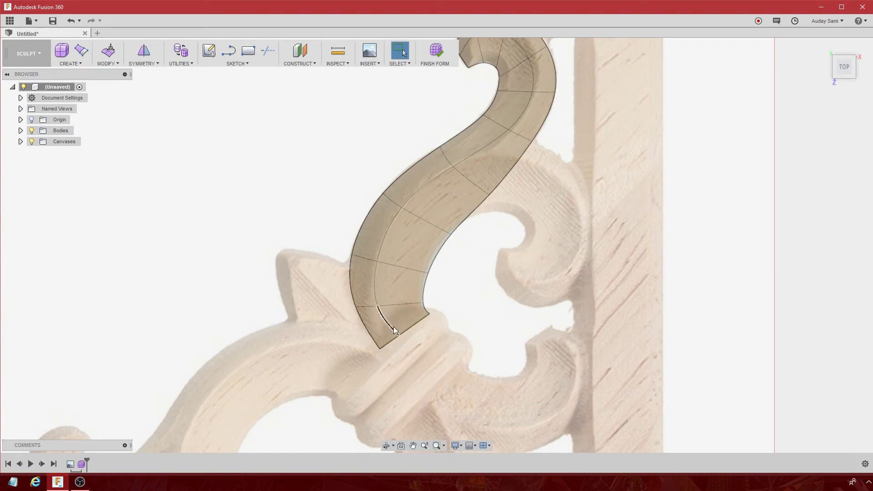
{"action": "left_click", "coordinate": [386, 321]}
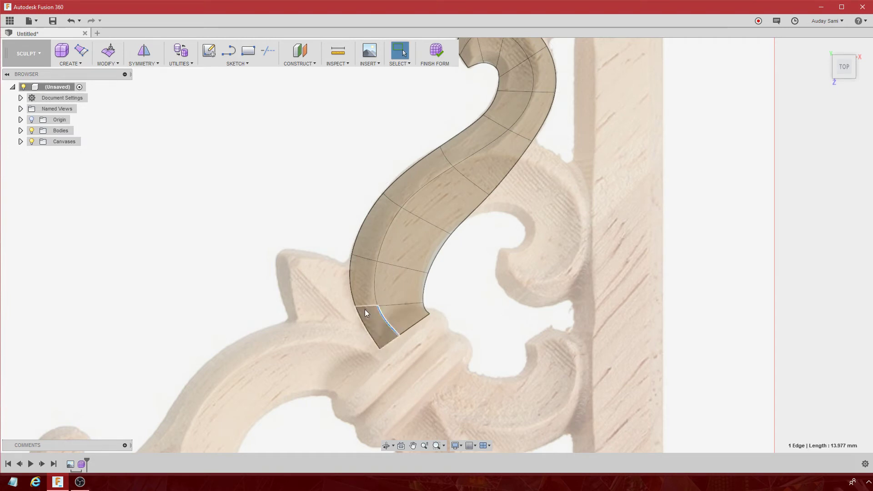
Move the short base edge about -3.3 mm left within its plane and commit.
{"action": "right_click", "coordinate": [385, 323]}
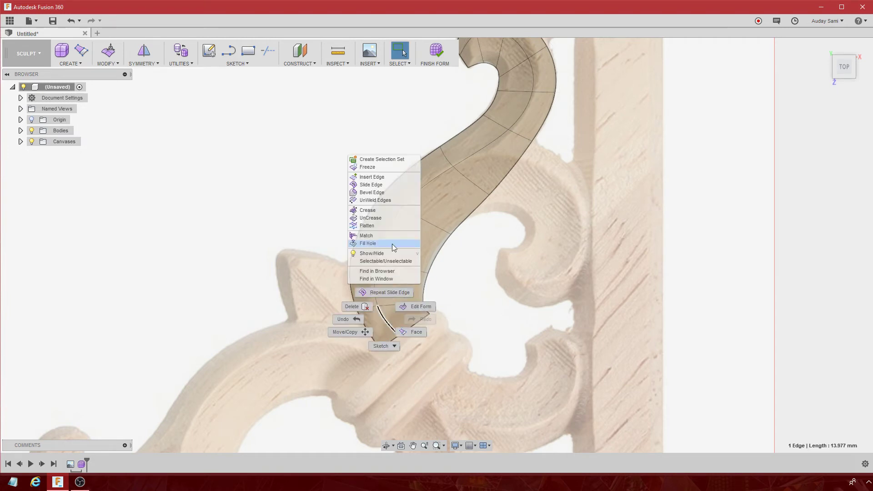
{"action": "left_click", "coordinate": [421, 307]}
{"action": "scroll", "coordinate": [399, 321], "scroll_direction": "up", "scroll_amount": 5}
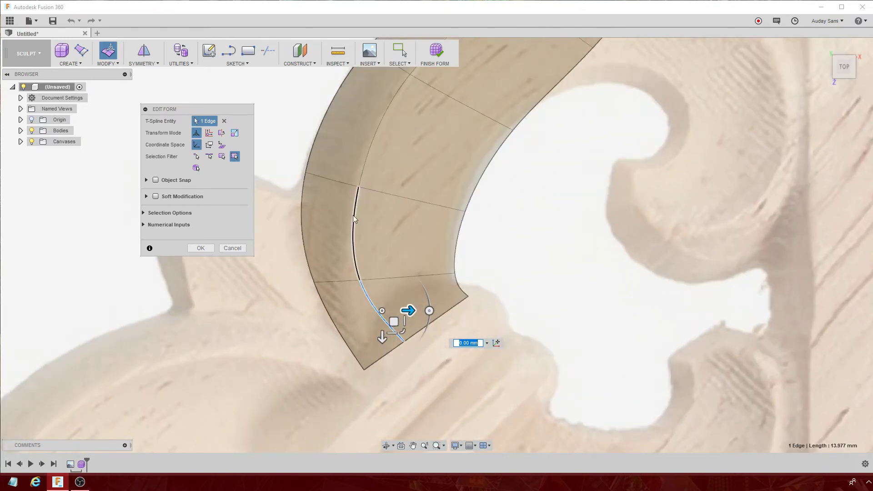
{"action": "left_click", "coordinate": [395, 322]}
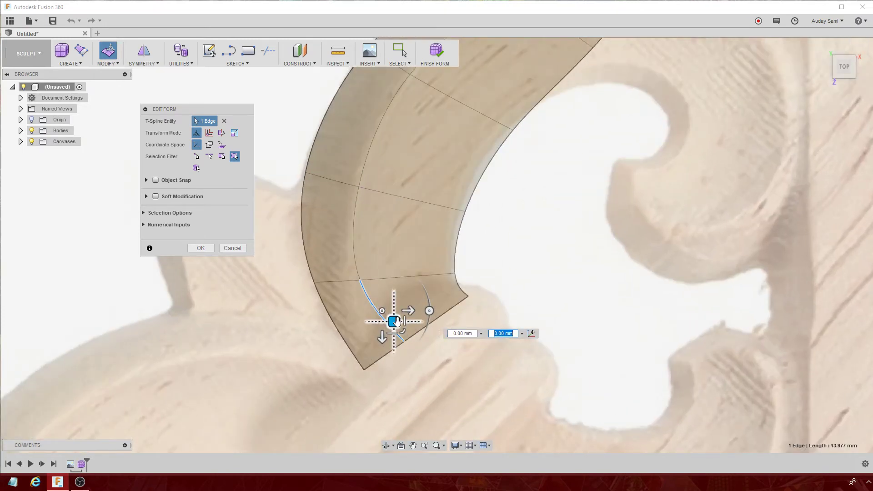
{"action": "mouse_move", "coordinate": [397, 321]}
{"action": "left_mouse_down"}
{"action": "mouse_move", "coordinate": [378, 322]}
{"action": "mouse_move", "coordinate": [410, 327]}
{"action": "mouse_move", "coordinate": [379, 334]}
{"action": "left_mouse_up"}
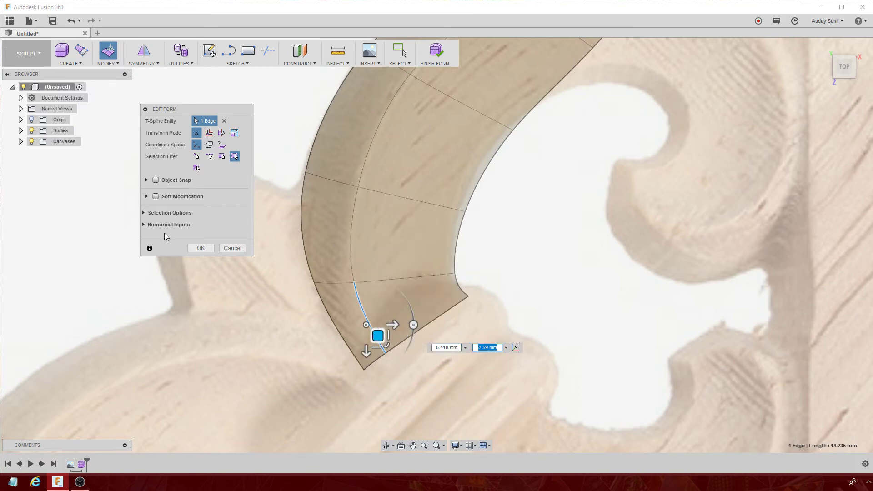
{"action": "left_click", "coordinate": [201, 248]}
{"action": "scroll", "coordinate": [335, 254], "scroll_direction": "down", "scroll_amount": 3}
Zoom to the upper hook and push its inner arc edge outward to the right.
{"action": "scroll", "coordinate": [441, 218], "scroll_direction": "down", "scroll_amount": 3}
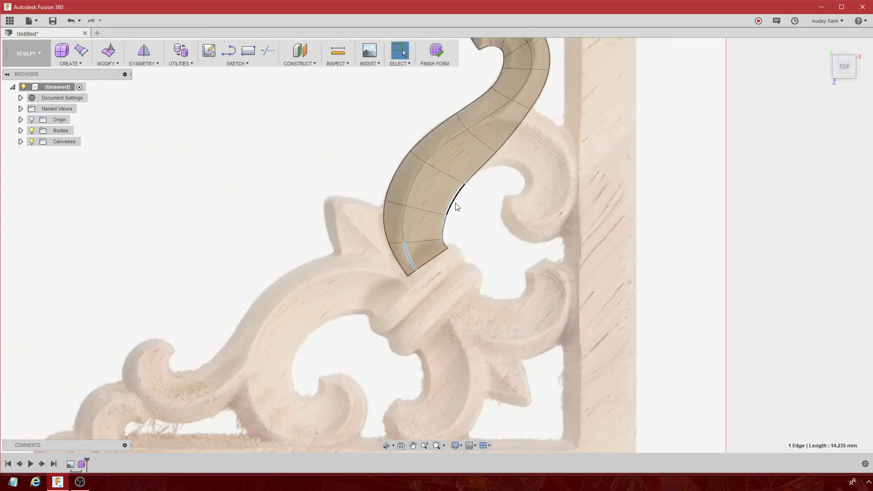
{"action": "middle_click_drag", "start_coordinate": [514, 153], "coordinate": [453, 211]}
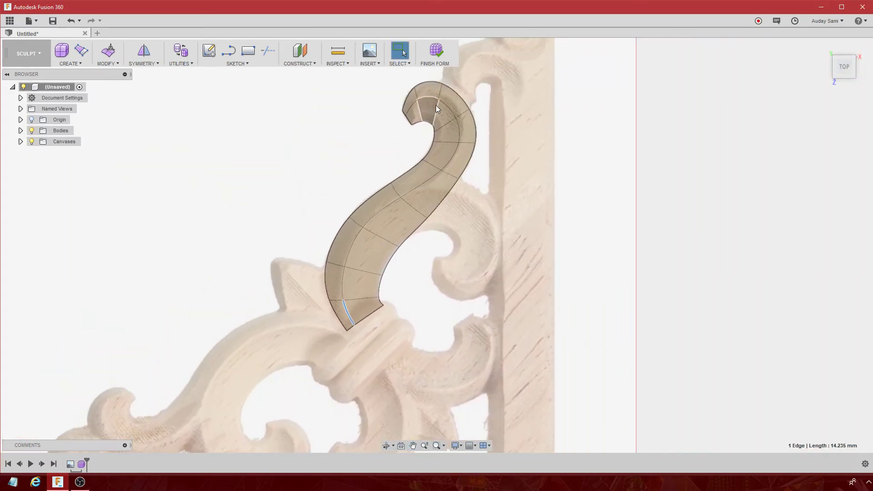
{"action": "scroll", "coordinate": [436, 105], "scroll_direction": "up", "scroll_amount": 2}
{"action": "scroll", "coordinate": [449, 107], "scroll_direction": "up", "scroll_amount": 2}
{"action": "middle_click_drag", "start_coordinate": [423, 69], "coordinate": [382, 163]}
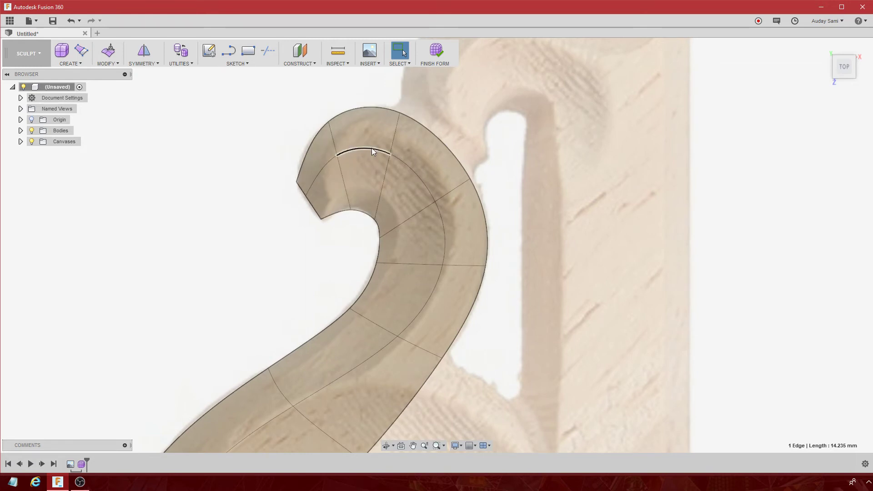
{"action": "left_click", "coordinate": [445, 230]}
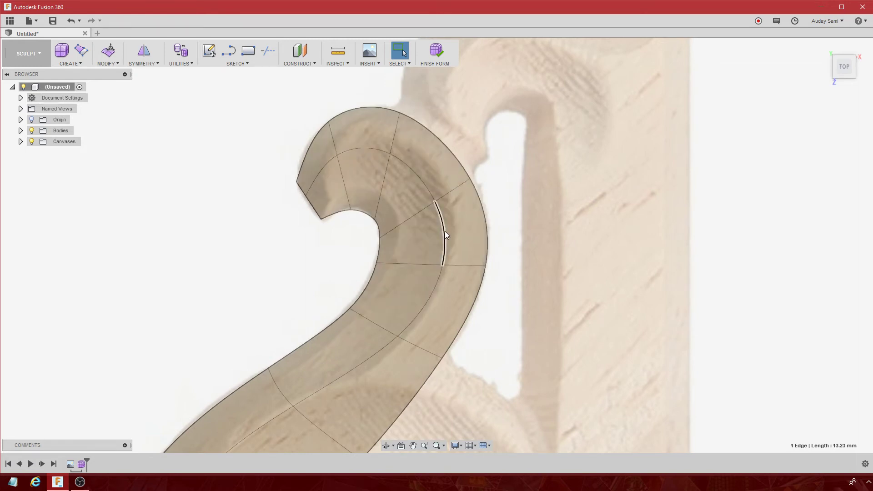
{"action": "right_click", "coordinate": [445, 231]}
{"action": "left_click", "coordinate": [469, 218]}
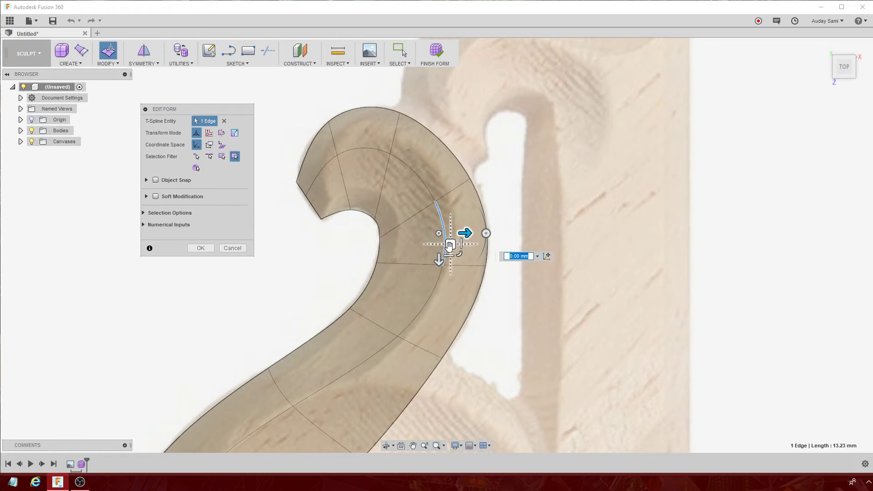
{"action": "left_click_drag", "start_coordinate": [450, 245], "coordinate": [466, 241]}
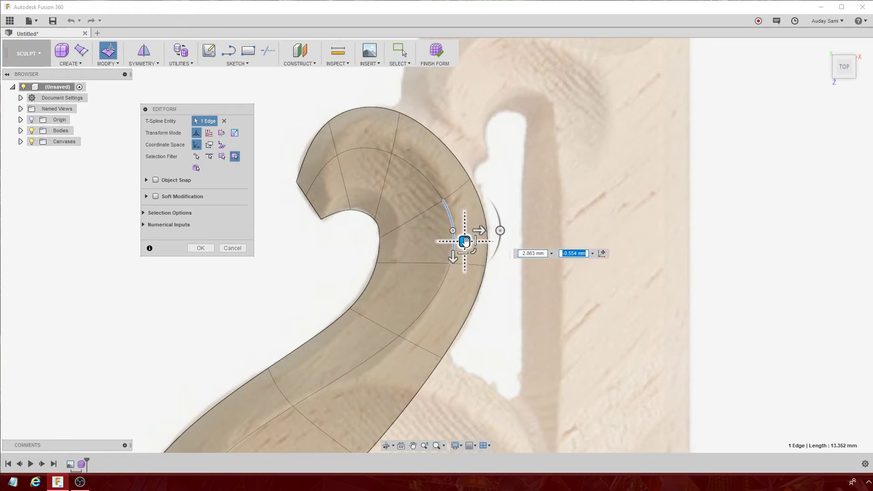
Raise the upper inner and top arc edges of the hook, then commit the edit.
{"action": "left_click", "coordinate": [430, 188]}
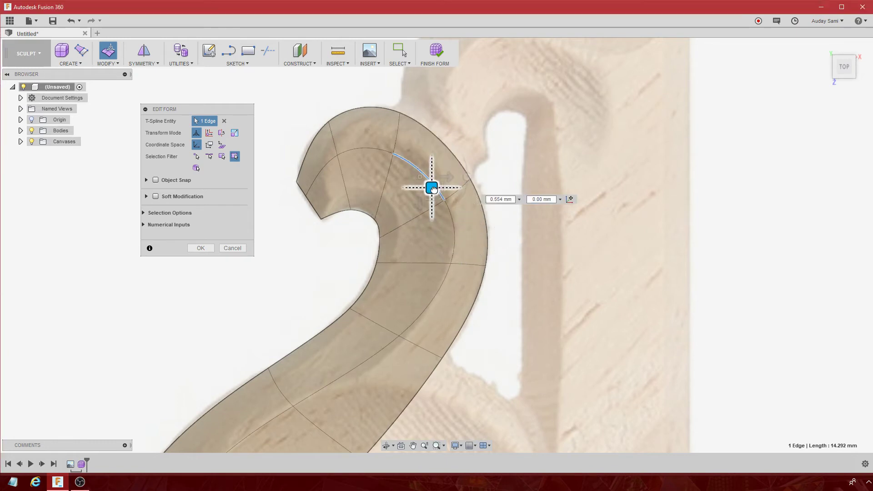
{"action": "left_click_drag", "start_coordinate": [433, 189], "coordinate": [438, 175]}
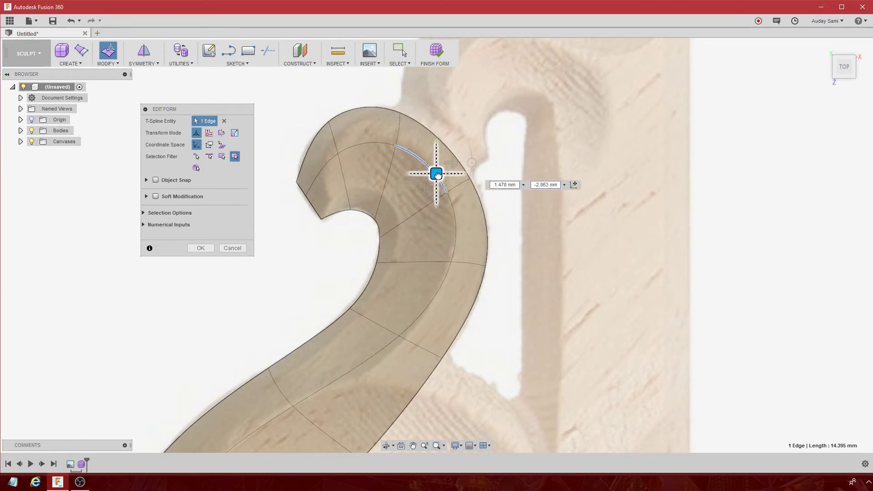
{"action": "left_click", "coordinate": [369, 146]}
{"action": "left_click_drag", "start_coordinate": [377, 160], "coordinate": [376, 147]}
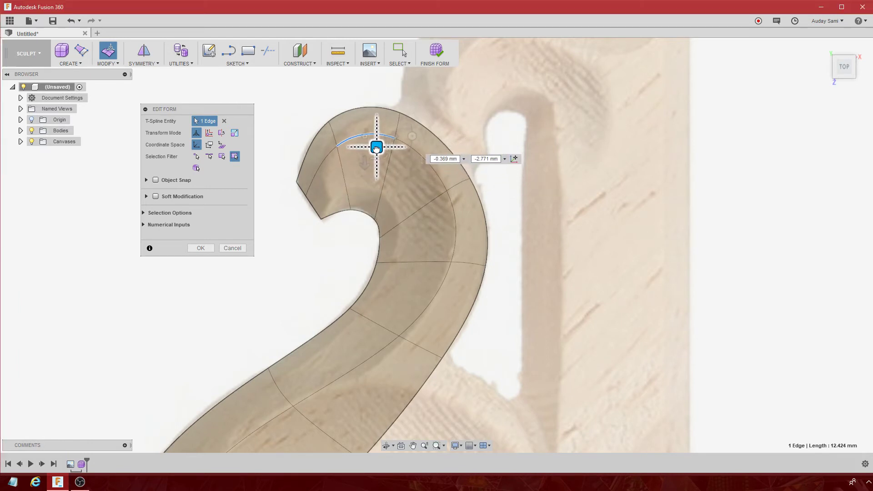
{"action": "left_click", "coordinate": [210, 248]}
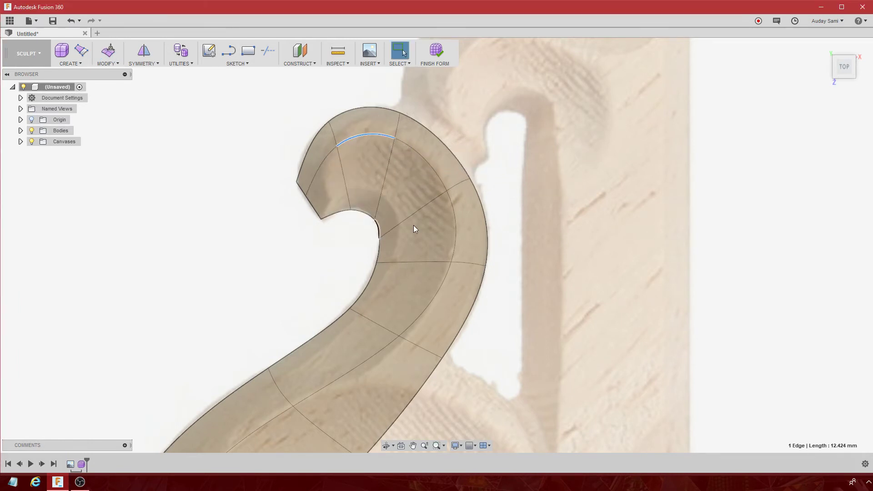
{"action": "scroll", "coordinate": [426, 216], "scroll_direction": "down", "scroll_amount": 5}
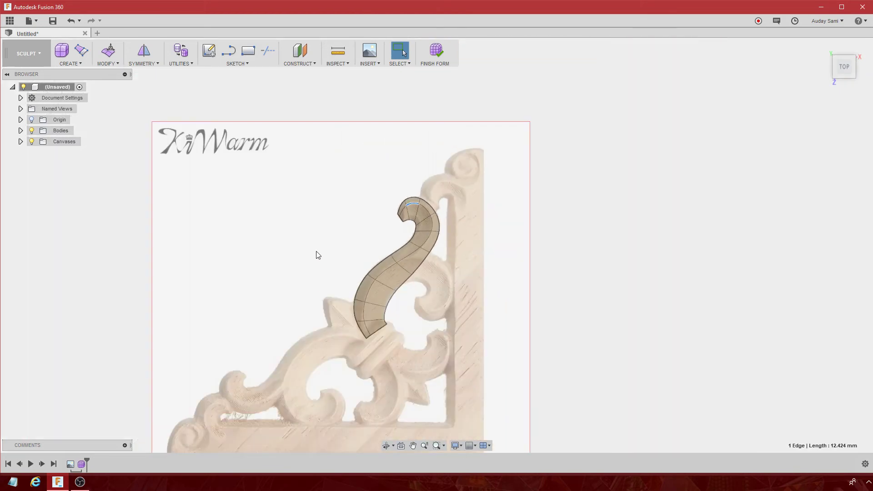
Reframe the S-form and select its ten-edge loop running the full length.
{"action": "left_click", "coordinate": [495, 241]}
{"action": "scroll", "coordinate": [440, 236], "scroll_direction": "up", "scroll_amount": 3}
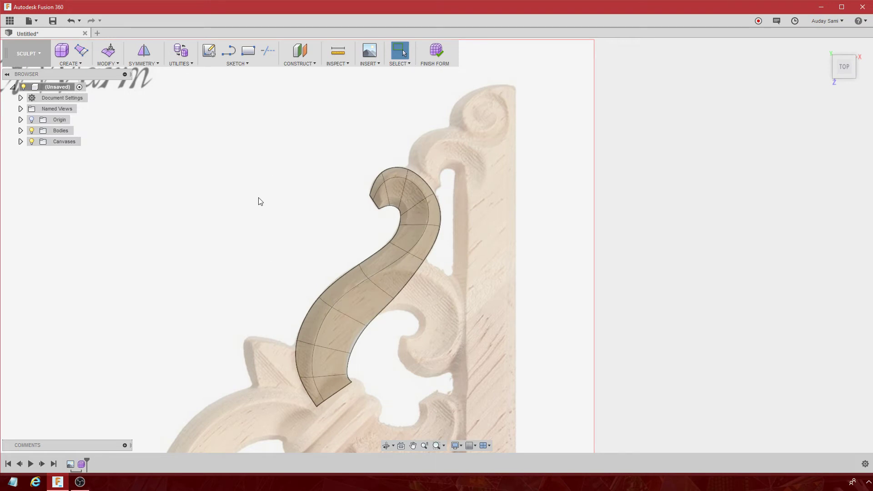
{"action": "middle_click_drag", "start_coordinate": [377, 245], "coordinate": [314, 209]}
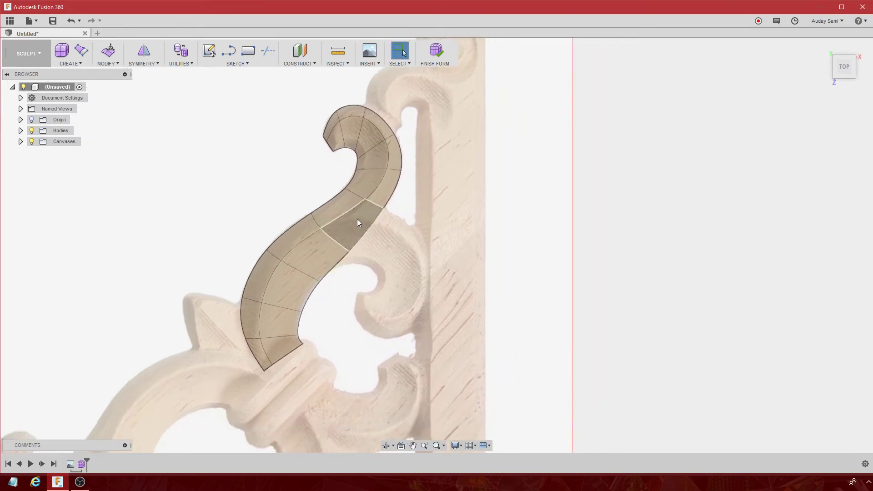
{"action": "scroll", "coordinate": [307, 214], "scroll_direction": "down", "scroll_amount": 2}
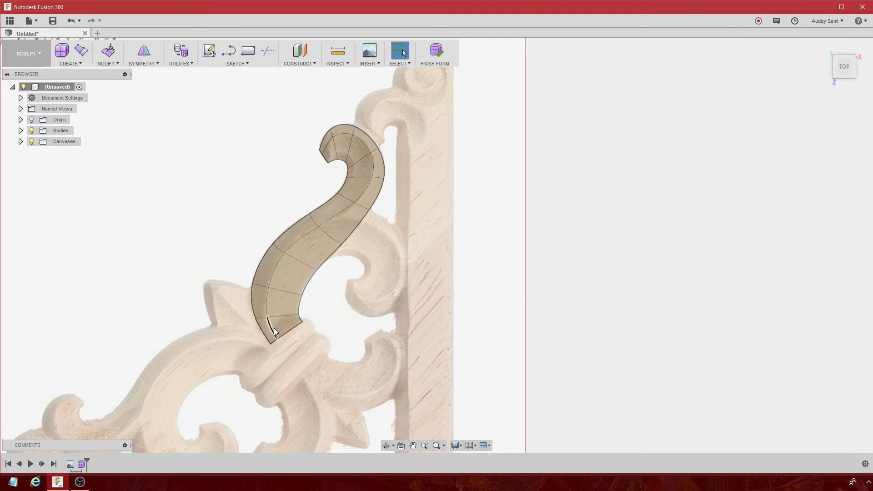
{"action": "double_click", "coordinate": [275, 270]}
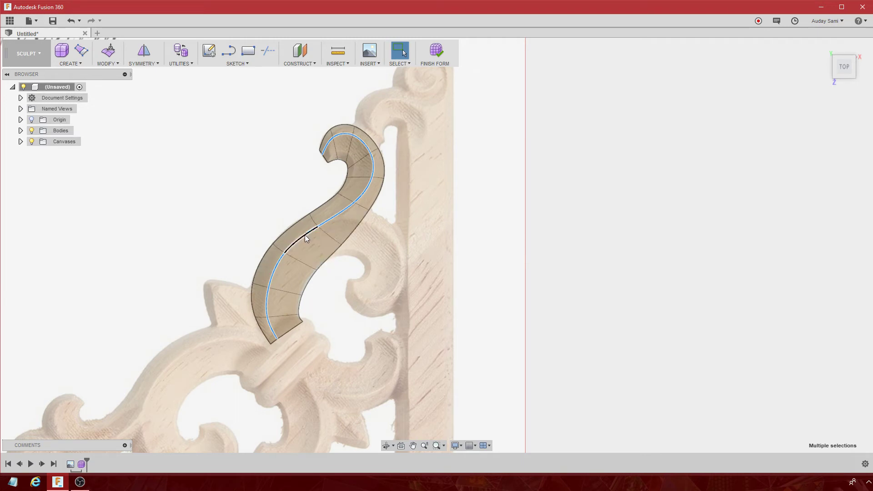
{"action": "left_click", "coordinate": [200, 180]}
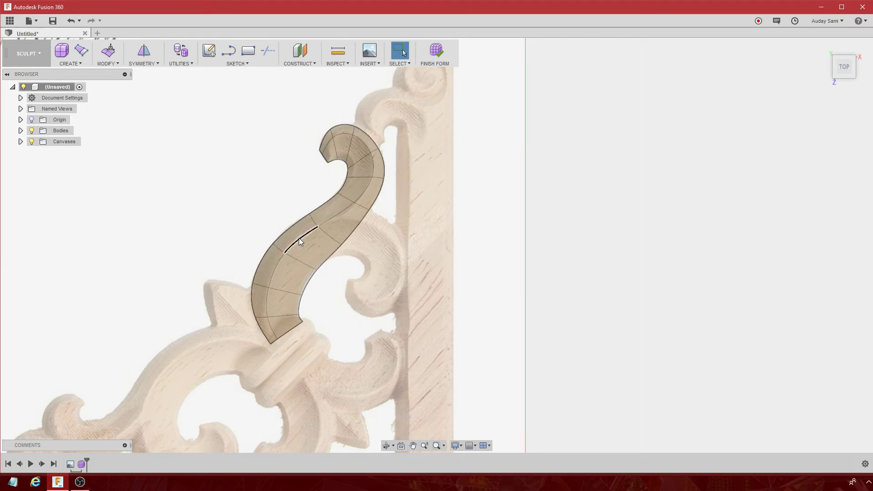
{"action": "double_click", "coordinate": [299, 240]}
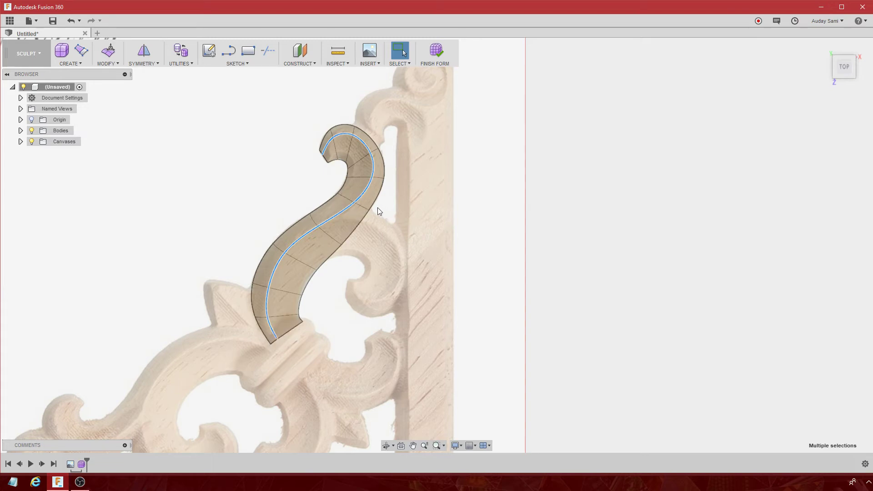
Lift the ten-edge lengthwise loop 10 mm upward in Edit Form, viewed from the front.
{"action": "right_click", "coordinate": [364, 192]}
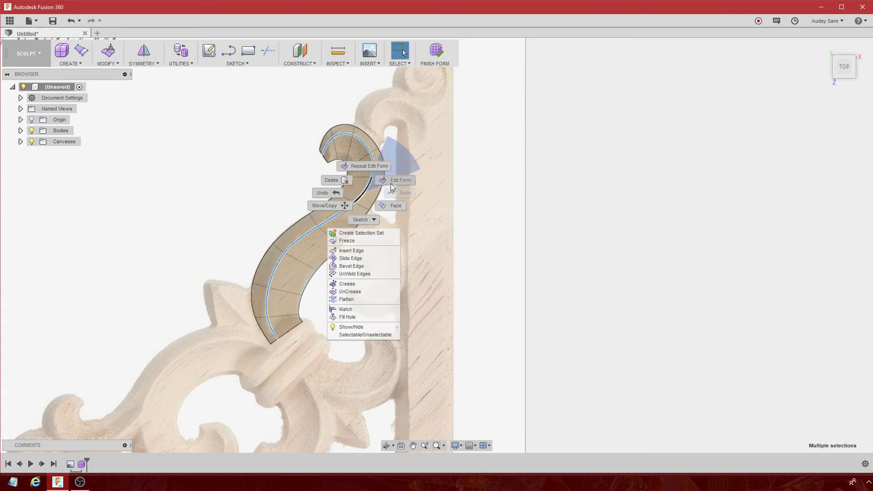
{"action": "left_click", "coordinate": [396, 181]}
{"action": "mouse_move", "coordinate": [845, 67]}
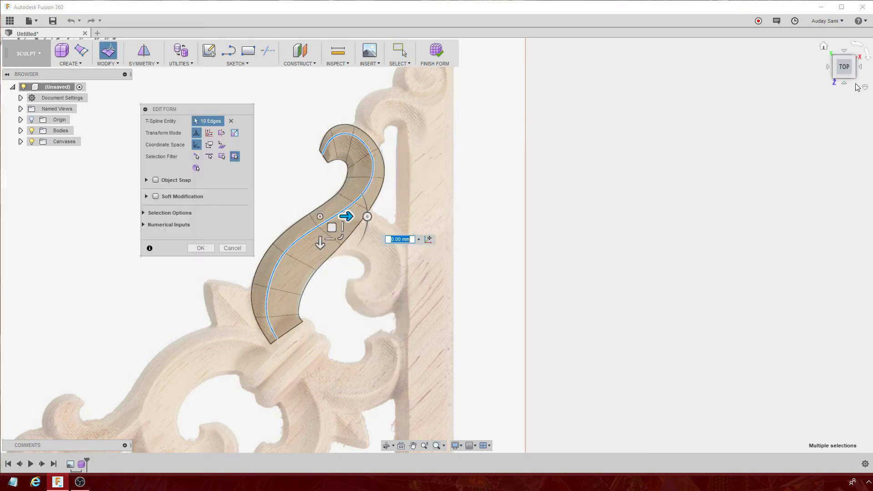
{"action": "left_click", "coordinate": [744, 180]}
{"action": "middle_click_drag", "start_coordinate": [744, 181], "coordinate": [541, 268], "text": "shift"}
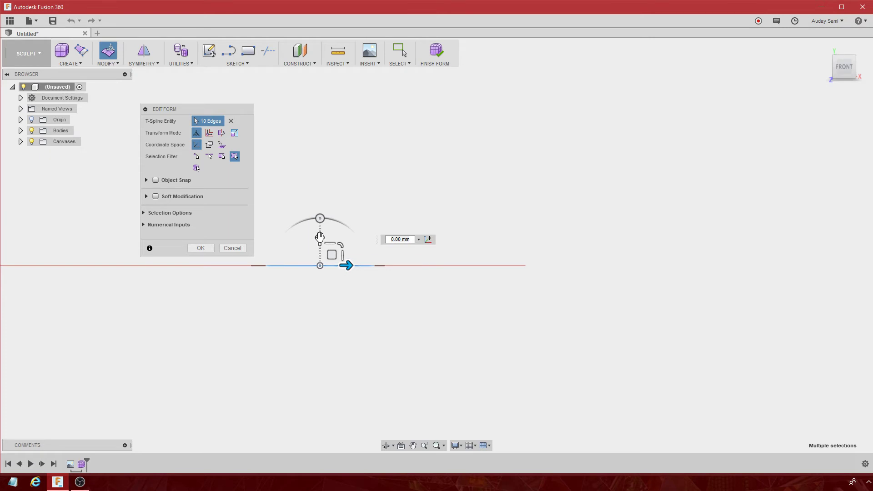
{"action": "left_click_drag", "start_coordinate": [320, 237], "coordinate": [321, 212]}
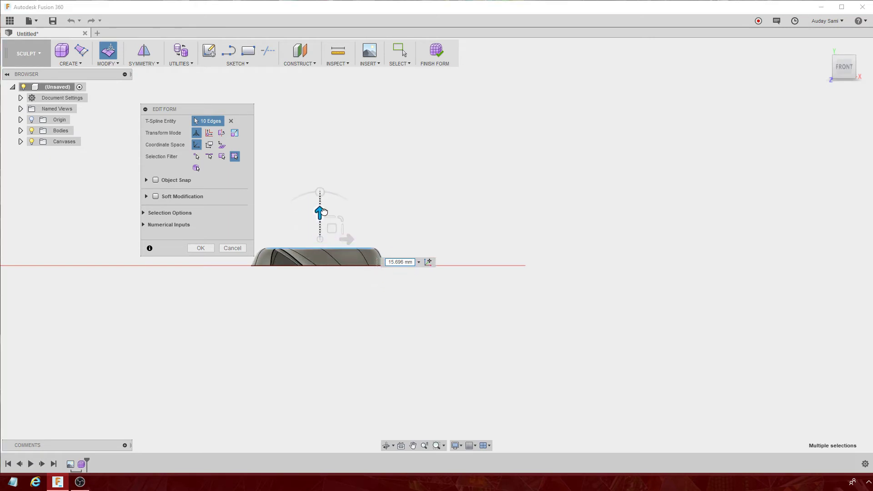
{"action": "left_click_drag", "start_coordinate": [320, 211], "coordinate": [321, 226]}
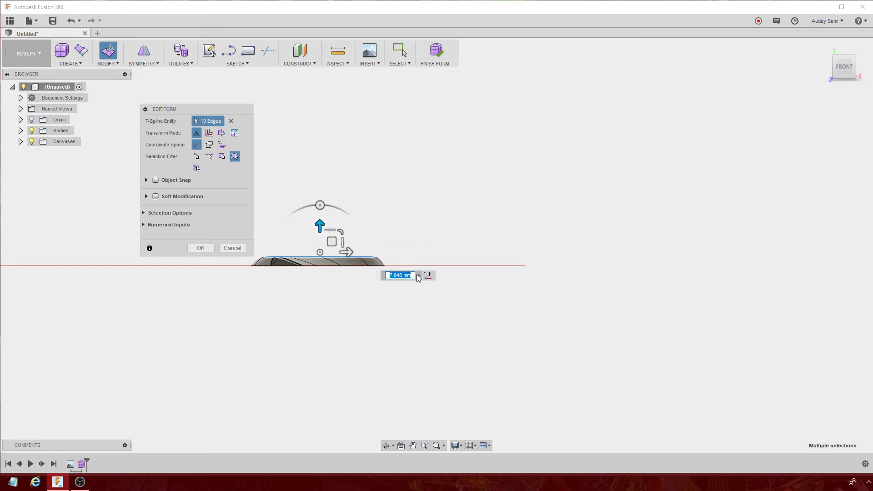
{"action": "type", "text": "5"}
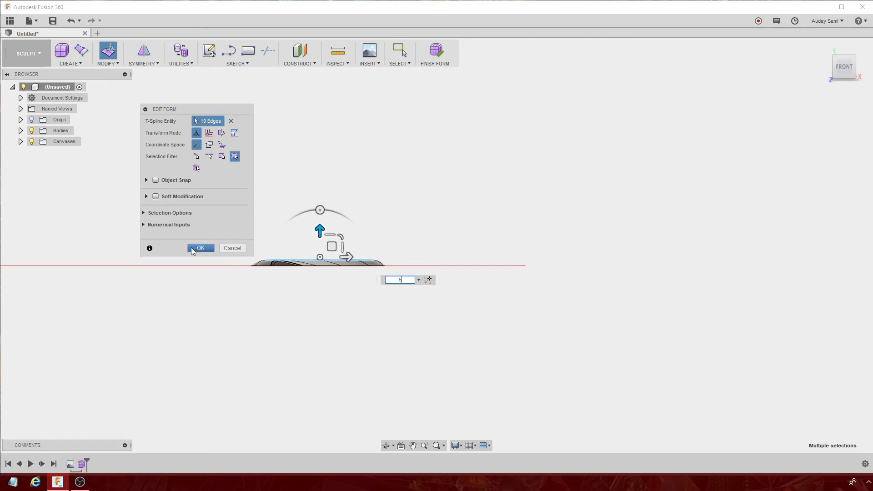
{"action": "type", "text": "8"}
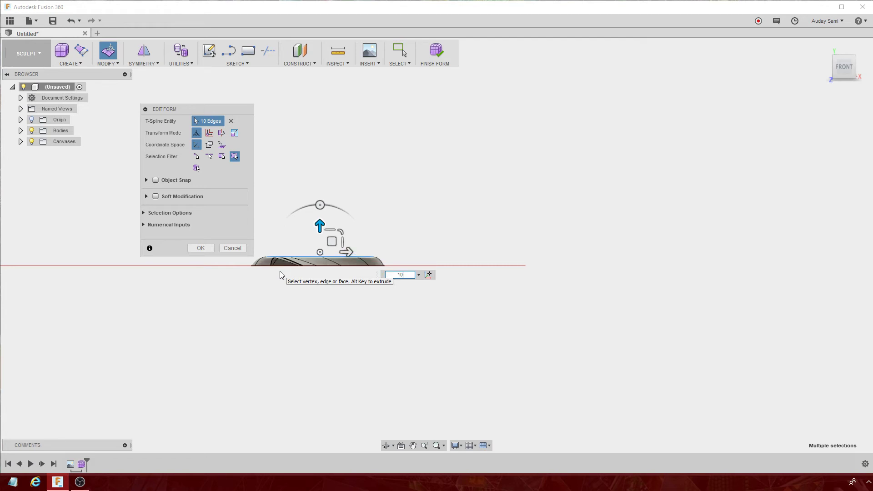
{"action": "left_click", "coordinate": [201, 249]}
{"action": "mouse_move", "coordinate": [844, 67]}
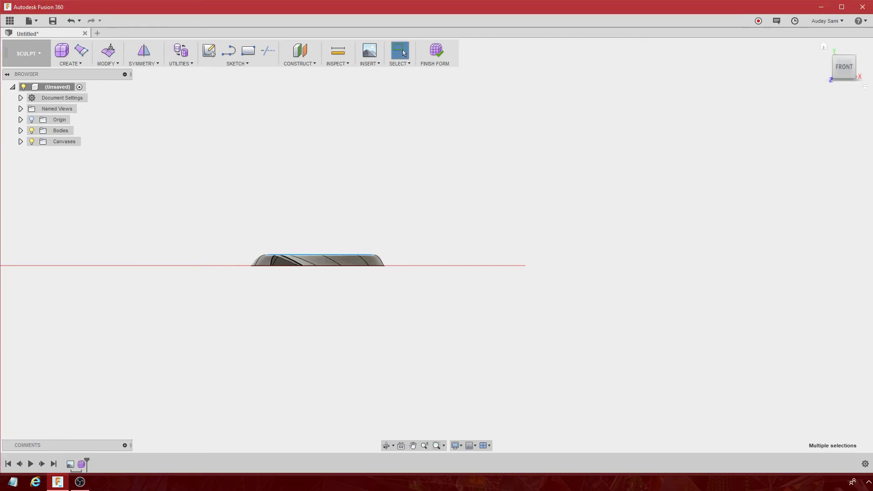
{"action": "left_click", "coordinate": [825, 47]}
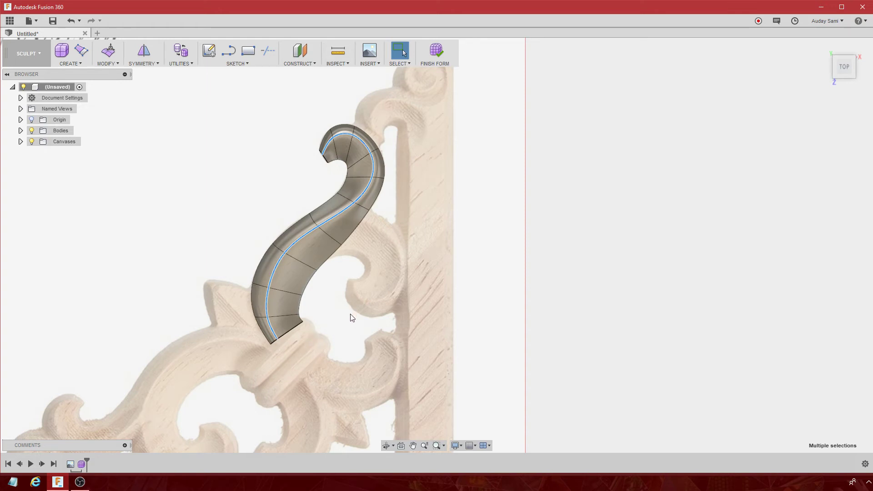
{"action": "scroll", "coordinate": [351, 311], "scroll_direction": "down", "scroll_amount": 1}
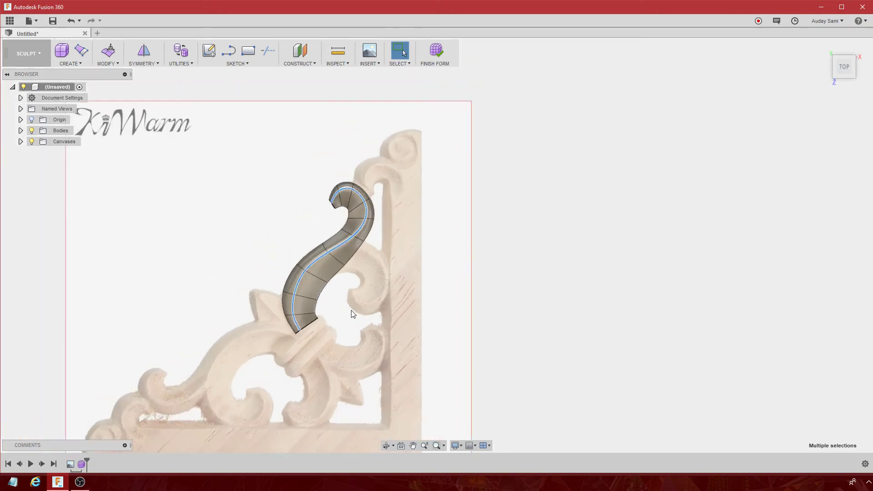
{"action": "scroll", "coordinate": [351, 314], "scroll_direction": "up", "scroll_amount": 2}
{"action": "scroll", "coordinate": [345, 314], "scroll_direction": "down", "scroll_amount": 2}
{"action": "scroll", "coordinate": [332, 317], "scroll_direction": "up", "scroll_amount": 2}
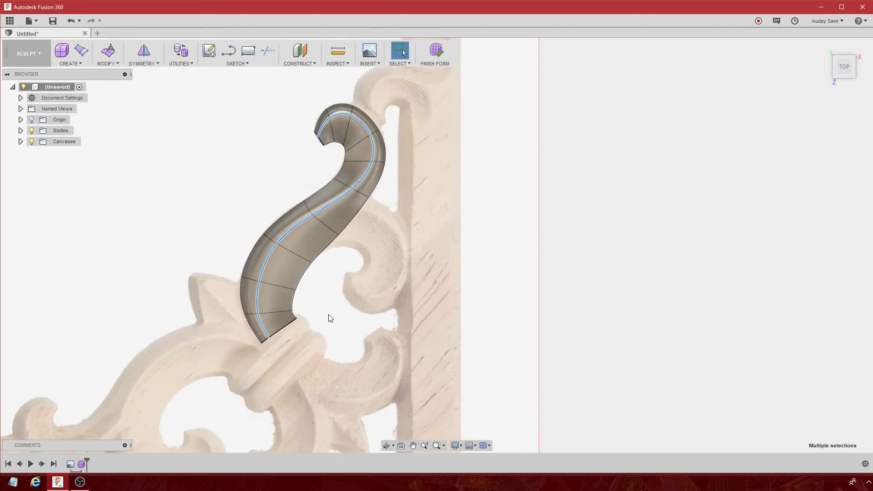
{"action": "scroll", "coordinate": [330, 316], "scroll_direction": "down", "scroll_amount": 2}
{"action": "scroll", "coordinate": [312, 315], "scroll_direction": "up", "scroll_amount": 3}
{"action": "scroll", "coordinate": [315, 322], "scroll_direction": "down", "scroll_amount": 2}
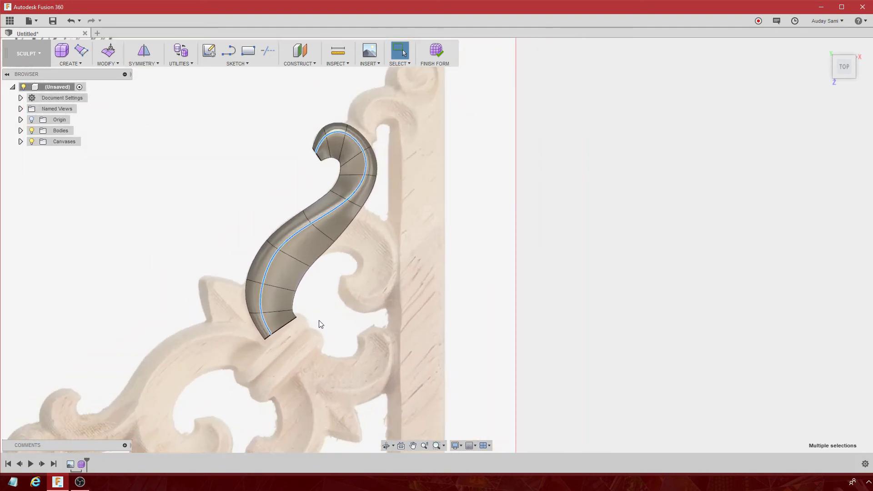
{"action": "scroll", "coordinate": [322, 325], "scroll_direction": "up", "scroll_amount": 2}
{"action": "scroll", "coordinate": [321, 324], "scroll_direction": "up", "scroll_amount": 1}
{"action": "scroll", "coordinate": [321, 325], "scroll_direction": "down", "scroll_amount": 2}
{"action": "scroll", "coordinate": [321, 324], "scroll_direction": "up", "scroll_amount": 1}
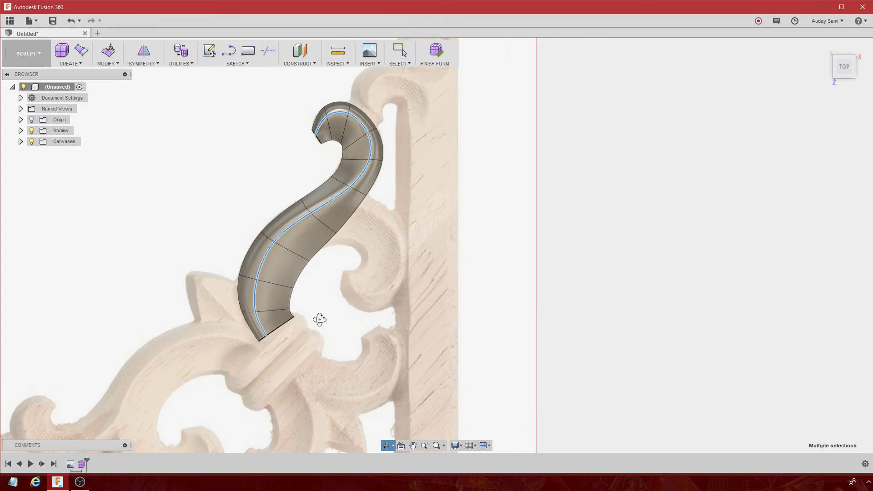
{"action": "mouse_move", "coordinate": [322, 325]}
{"action": "middle_mouse_down", "text": "shift"}
{"action": "mouse_move", "coordinate": [359, 257]}
{"action": "mouse_move", "coordinate": [376, 257]}
{"action": "mouse_move", "coordinate": [380, 211]}
{"action": "mouse_move", "coordinate": [359, 289]}
{"action": "mouse_move", "coordinate": [341, 264]}
{"action": "mouse_move", "coordinate": [390, 254]}
{"action": "mouse_move", "coordinate": [355, 259]}
{"action": "middle_mouse_up", "text": "shift"}
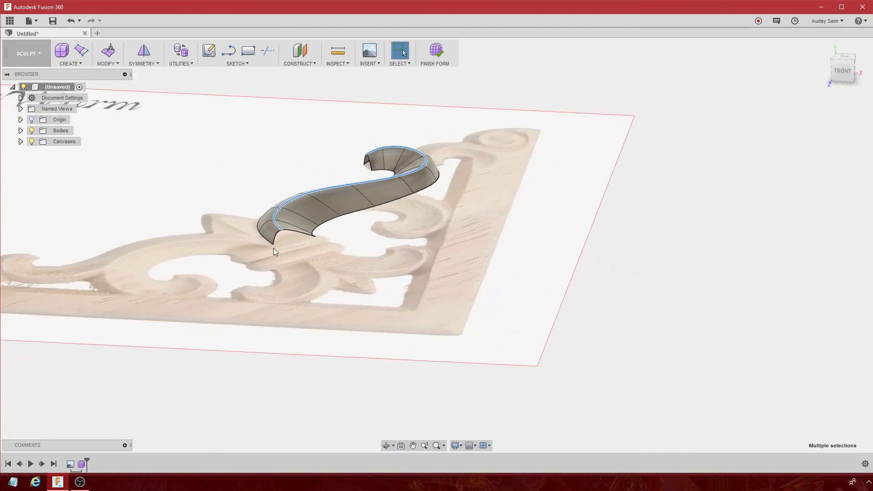
{"action": "scroll", "coordinate": [295, 239], "scroll_direction": "up", "scroll_amount": 2}
{"action": "scroll", "coordinate": [306, 240], "scroll_direction": "up", "scroll_amount": 2}
{"action": "scroll", "coordinate": [310, 241], "scroll_direction": "up", "scroll_amount": 2}
{"action": "scroll", "coordinate": [309, 238], "scroll_direction": "down", "scroll_amount": 5}
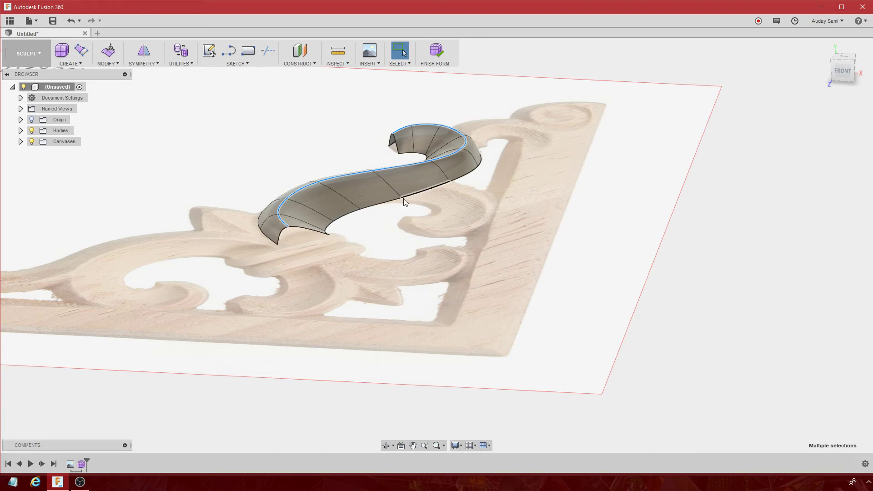
{"action": "middle_click_drag", "start_coordinate": [387, 180], "coordinate": [354, 190], "text": "shift"}
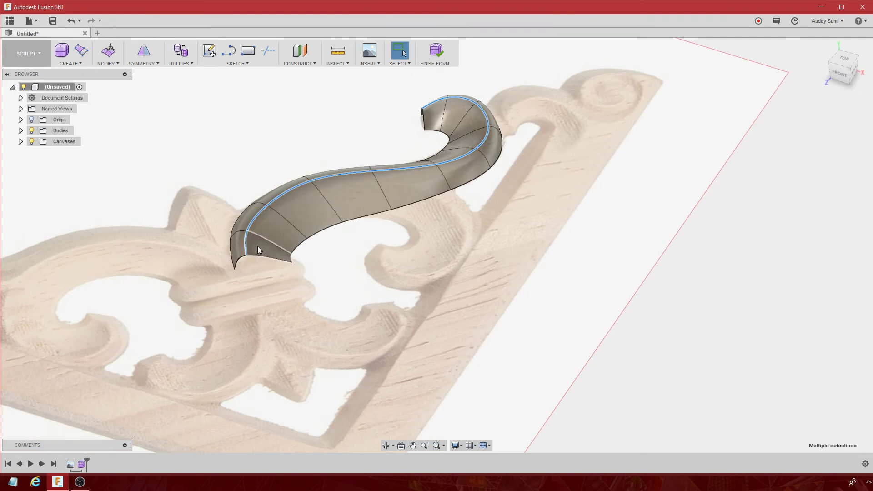
Thicken the S-shaped surface by 1 mm using the Sharp thicken type.
{"action": "left_click", "coordinate": [109, 66]}
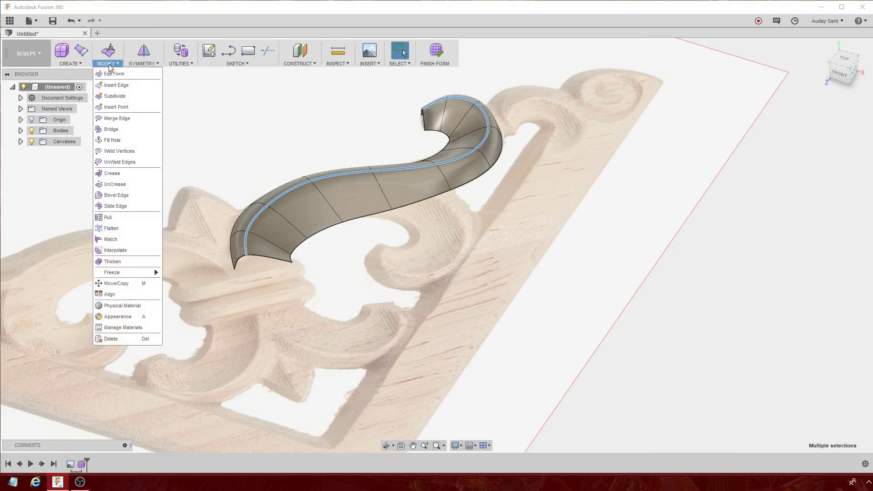
{"action": "left_click", "coordinate": [112, 262]}
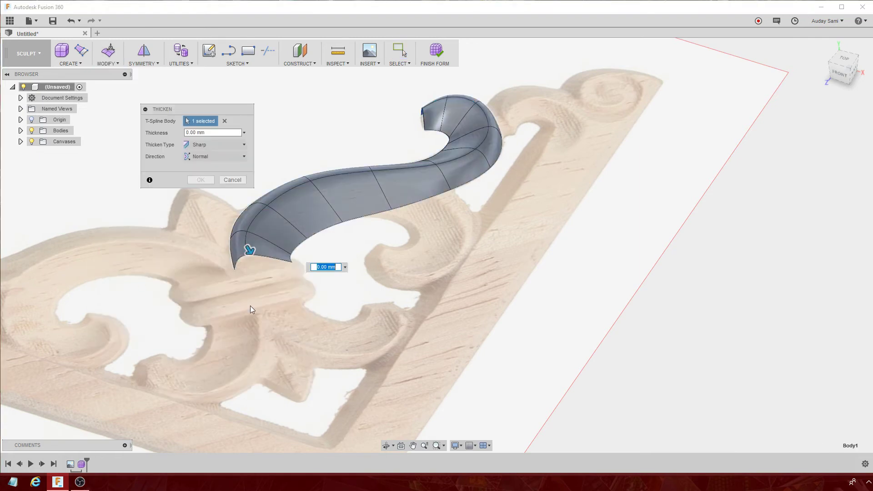
{"action": "double_click", "coordinate": [210, 133]}
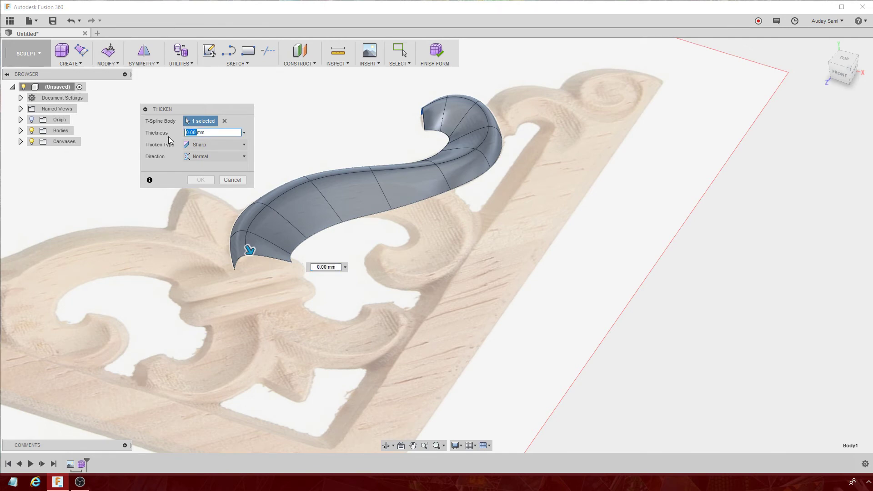
{"action": "type", "text": "1"}
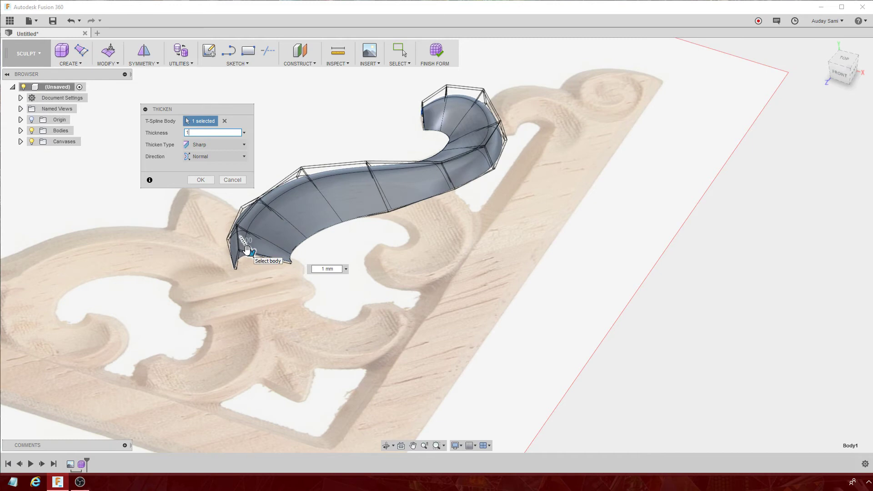
{"action": "left_click", "coordinate": [209, 145]}
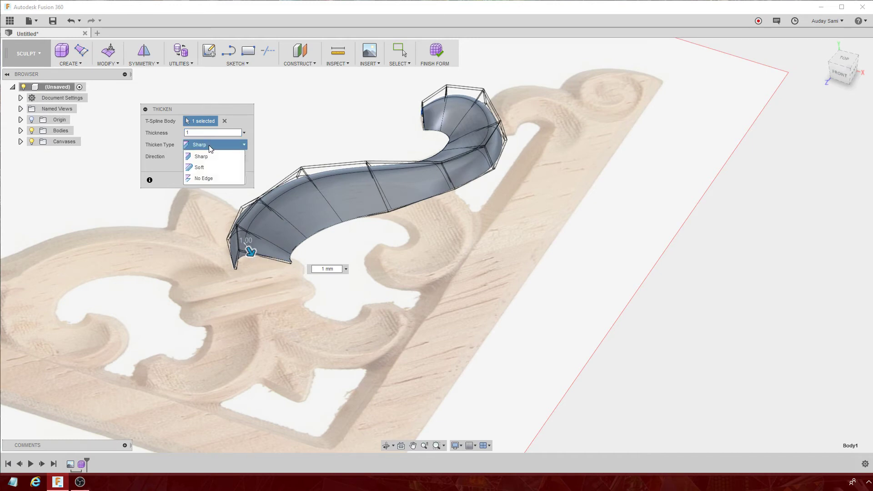
{"action": "left_click", "coordinate": [216, 168]}
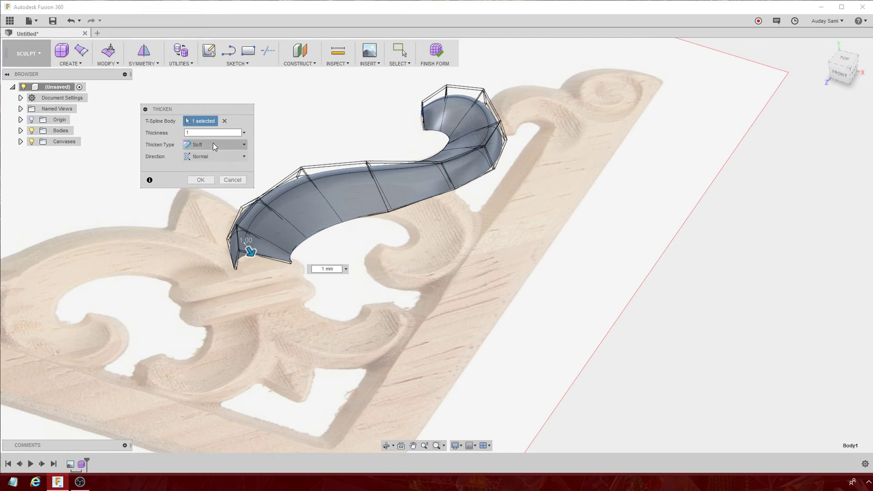
{"action": "left_click", "coordinate": [214, 144]}
{"action": "left_click", "coordinate": [200, 182]}
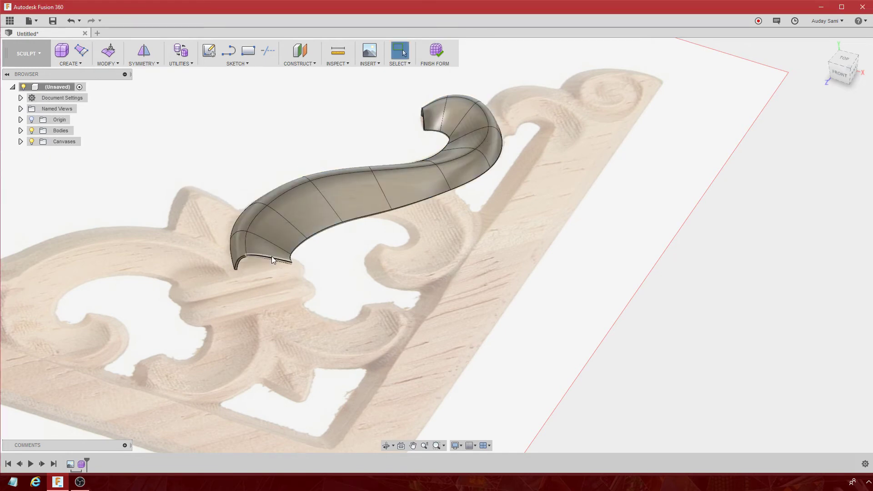
{"action": "scroll", "coordinate": [272, 258], "scroll_direction": "up", "scroll_amount": 5}
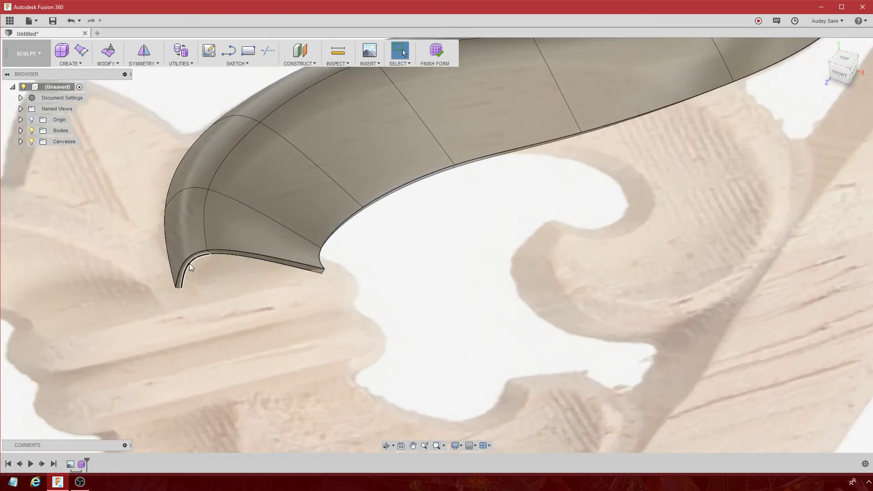
{"action": "scroll", "coordinate": [256, 256], "scroll_direction": "down", "scroll_amount": 3}
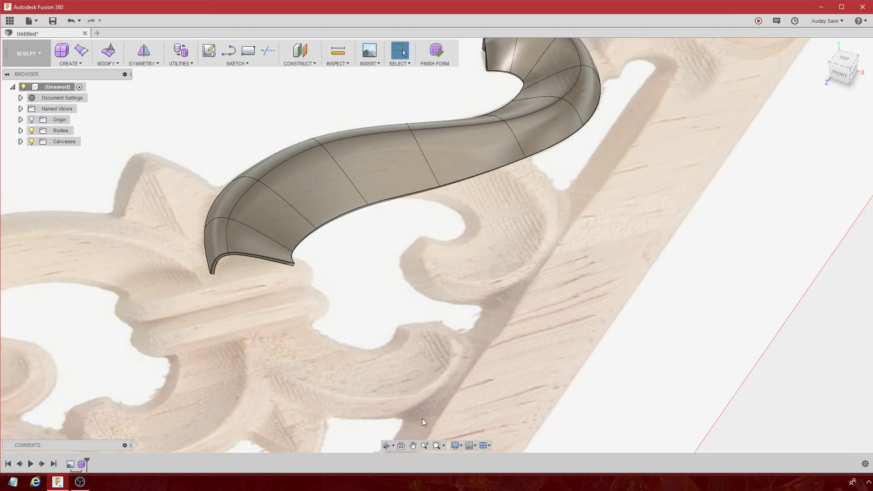
{"action": "scroll", "coordinate": [382, 396], "scroll_direction": "down", "scroll_amount": 3}
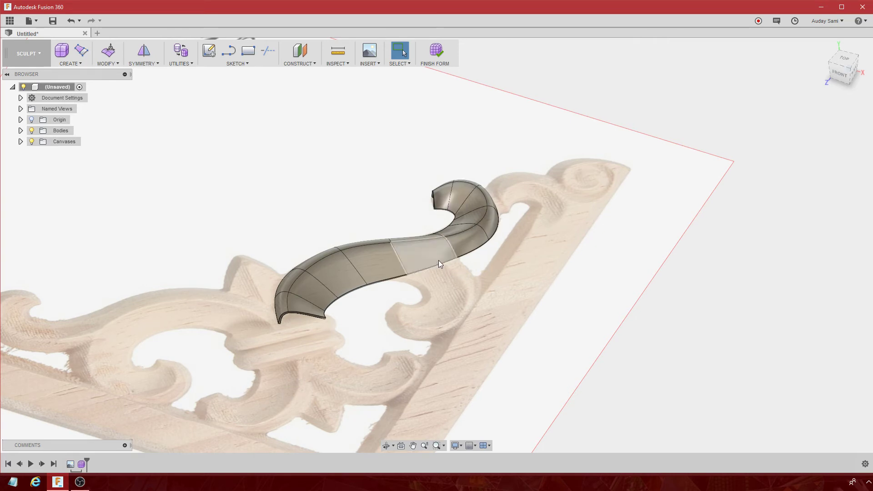
{"action": "mouse_move", "coordinate": [375, 351]}
{"action": "middle_mouse_down", "text": "shift"}
{"action": "mouse_move", "coordinate": [463, 329]}
{"action": "mouse_move", "coordinate": [415, 347]}
{"action": "mouse_move", "coordinate": [384, 335]}
{"action": "middle_mouse_up", "text": "shift"}
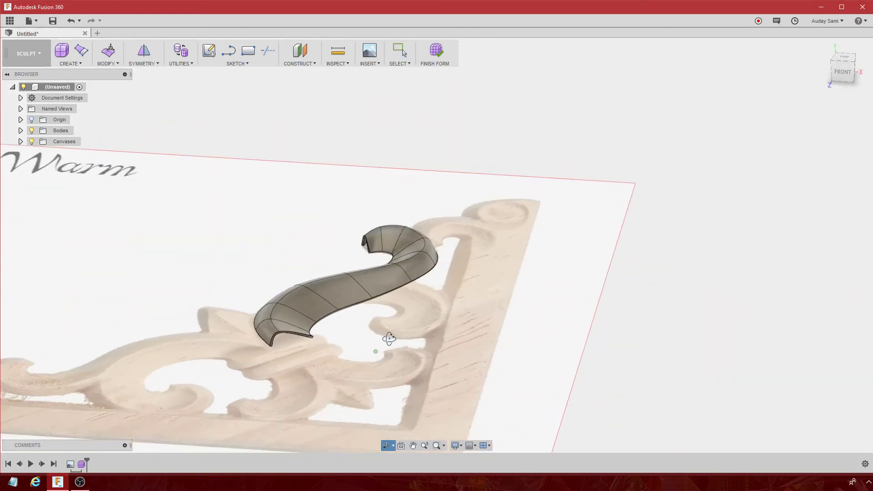
Finish the form, orbit over the smooth S-body, and zoom out to the whole canvas.
{"action": "left_click", "coordinate": [438, 53]}
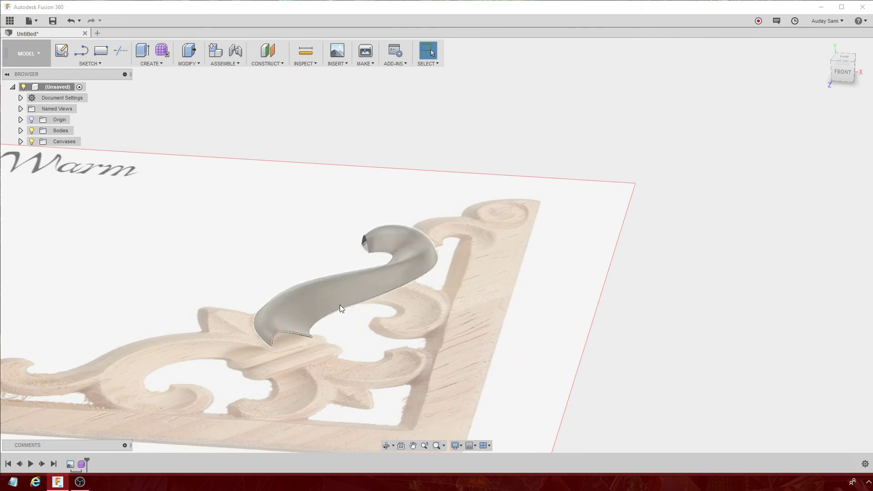
{"action": "mouse_move", "coordinate": [359, 308]}
{"action": "middle_mouse_down", "text": "shift"}
{"action": "mouse_move", "coordinate": [335, 350]}
{"action": "mouse_move", "coordinate": [365, 340]}
{"action": "mouse_move", "coordinate": [372, 318]}
{"action": "mouse_move", "coordinate": [355, 314]}
{"action": "mouse_move", "coordinate": [341, 312]}
{"action": "mouse_move", "coordinate": [336, 339]}
{"action": "mouse_move", "coordinate": [350, 341]}
{"action": "mouse_move", "coordinate": [331, 336]}
{"action": "middle_mouse_up", "text": "shift"}
{"action": "key", "text": "Escape"}
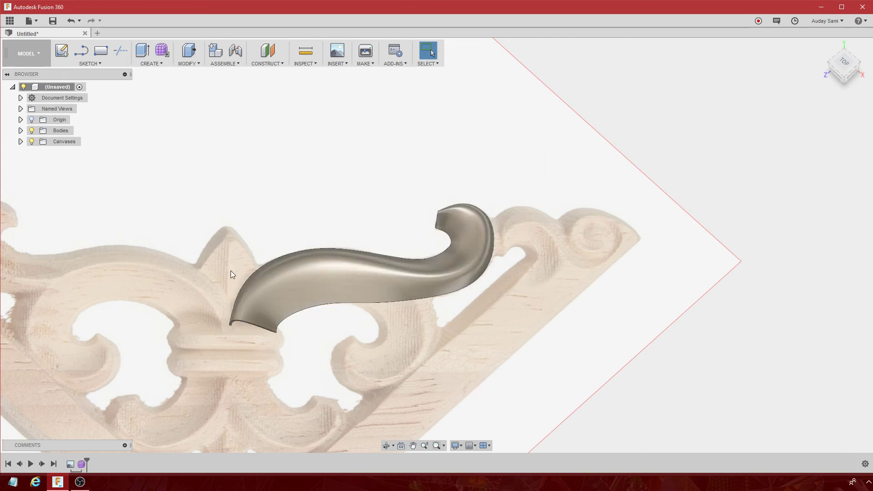
{"action": "scroll", "coordinate": [165, 291], "scroll_direction": "down", "scroll_amount": 2}
{"action": "scroll", "coordinate": [155, 292], "scroll_direction": "down", "scroll_amount": 2}
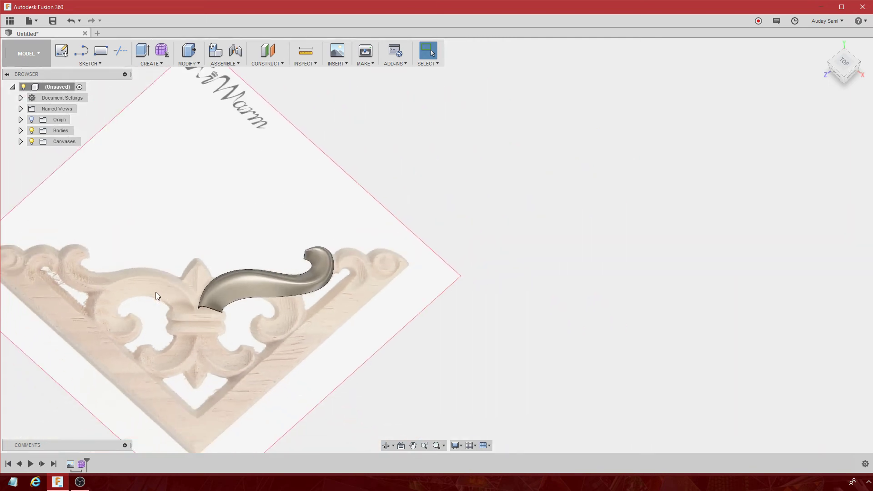
{"action": "scroll", "coordinate": [155, 291], "scroll_direction": "down", "scroll_amount": 1}
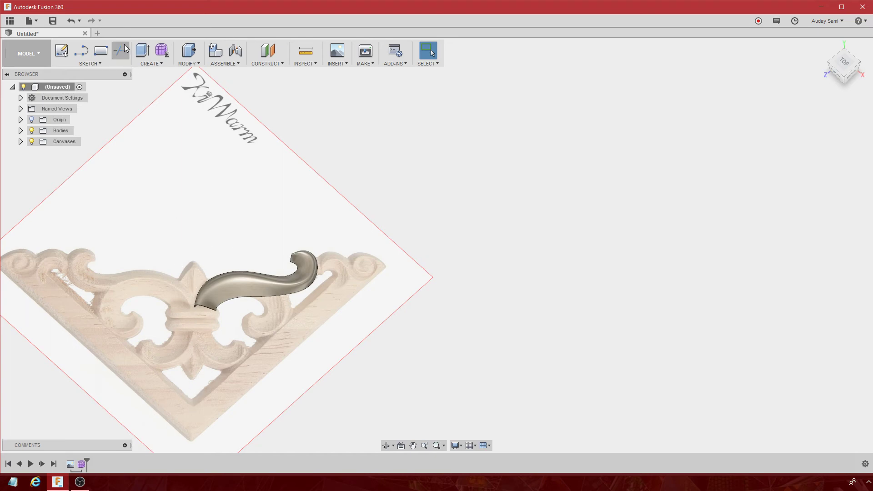
Start a new sketch on the top ground plane.
{"action": "left_click", "coordinate": [185, 63]}
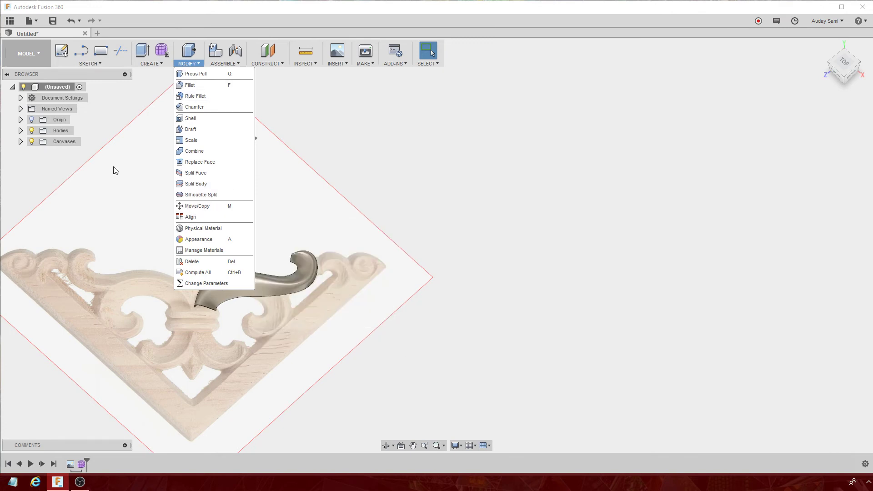
{"action": "left_click", "coordinate": [423, 155]}
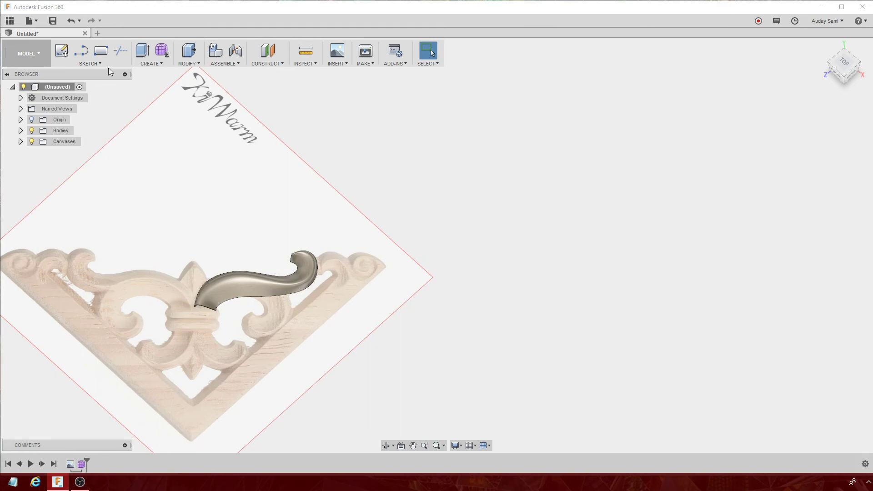
{"action": "left_click", "coordinate": [91, 62]}
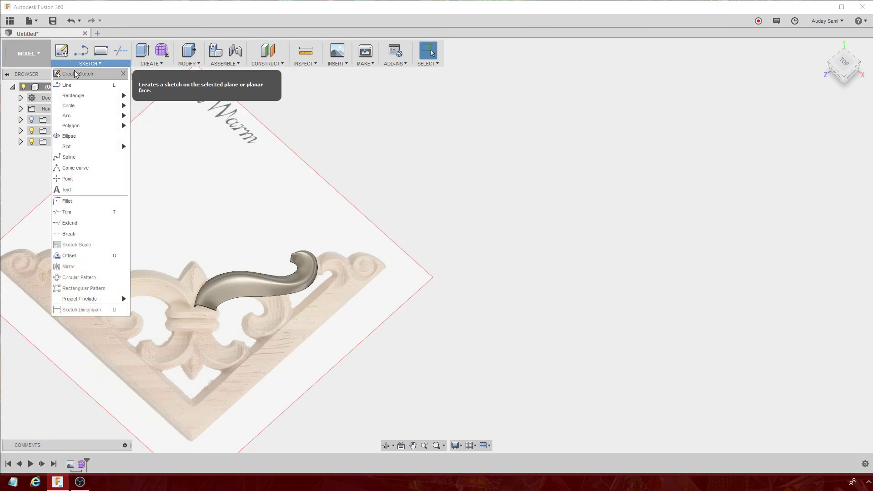
{"action": "left_click", "coordinate": [79, 72]}
{"action": "left_click", "coordinate": [193, 314]}
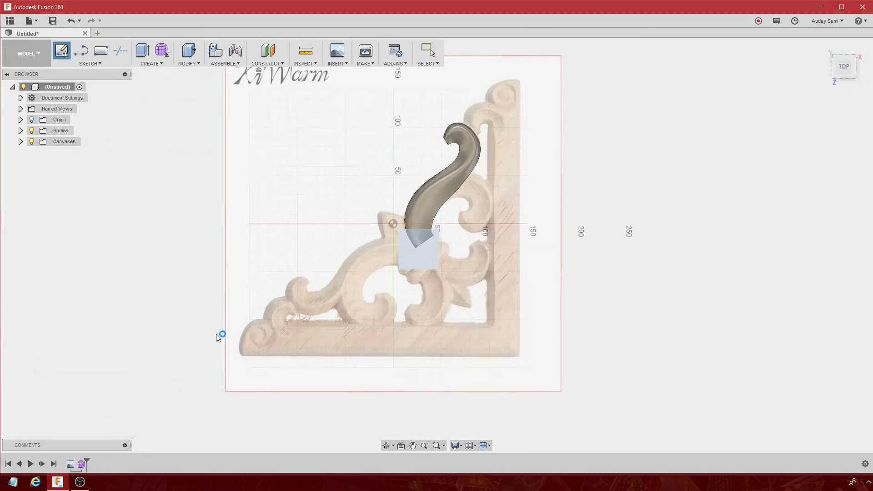
Draw a 137.437 mm diagonal line across the bracket and make it construction geometry.
{"action": "left_click", "coordinate": [81, 51]}
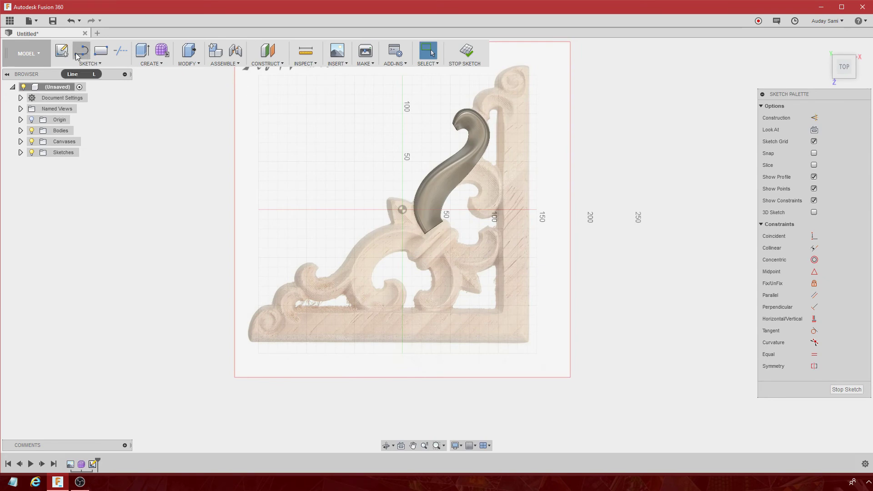
{"action": "scroll", "coordinate": [394, 195], "scroll_direction": "up", "scroll_amount": 3}
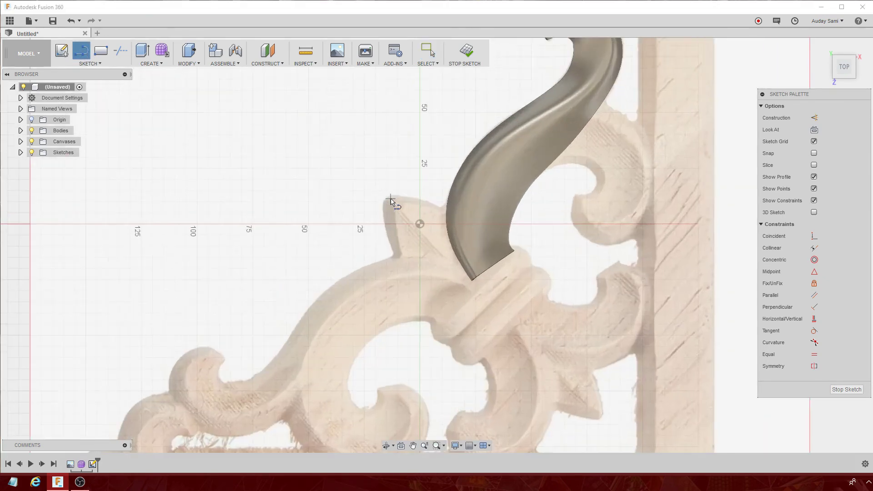
{"action": "left_click", "coordinate": [385, 200]}
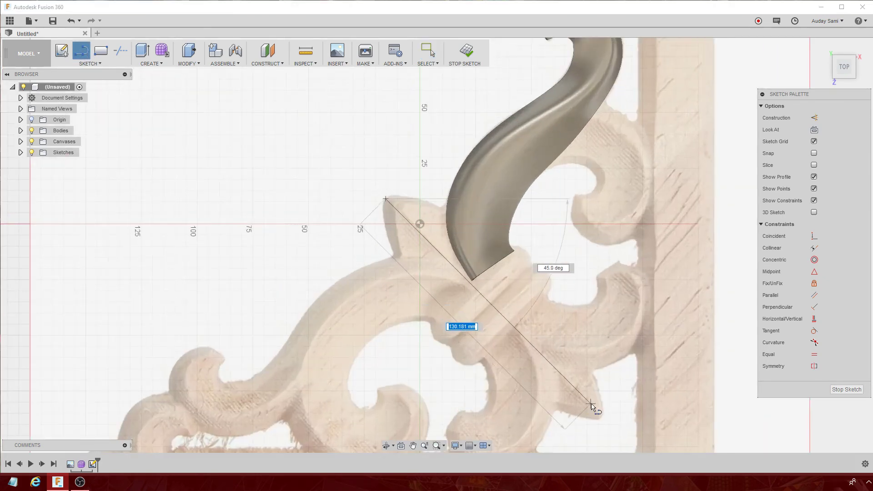
{"action": "left_click", "coordinate": [601, 417]}
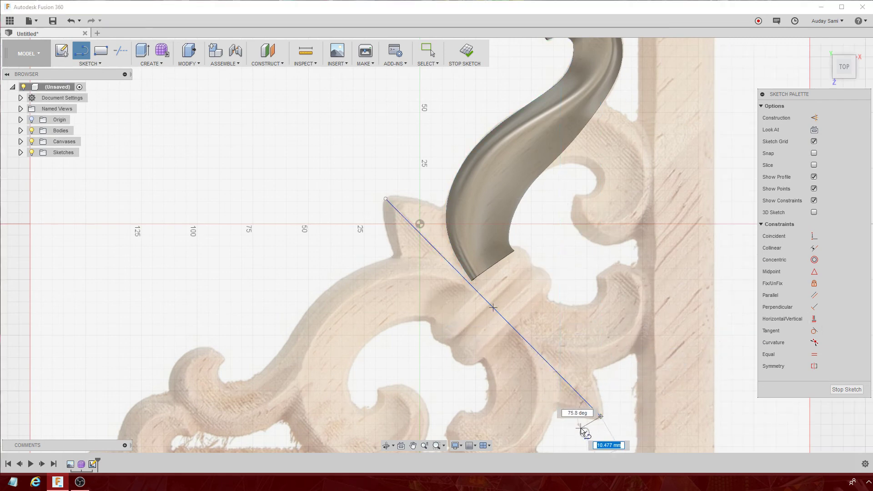
{"action": "left_click", "coordinate": [585, 432]}
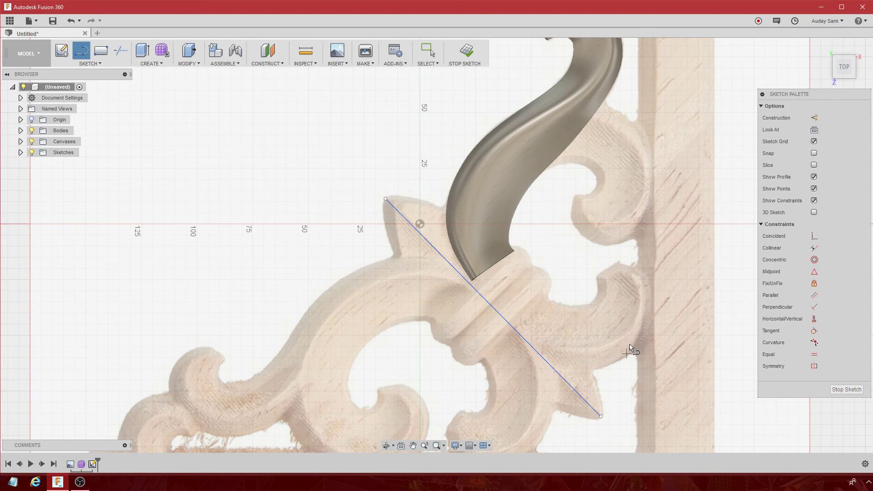
{"action": "right_click", "coordinate": [612, 283]}
{"action": "left_click", "coordinate": [638, 283]}
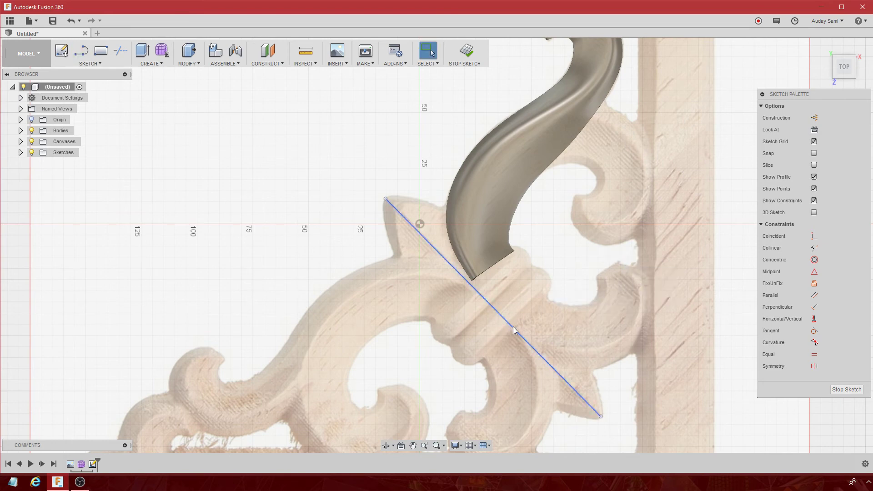
{"action": "left_click", "coordinate": [513, 326]}
{"action": "key", "text": "x"}
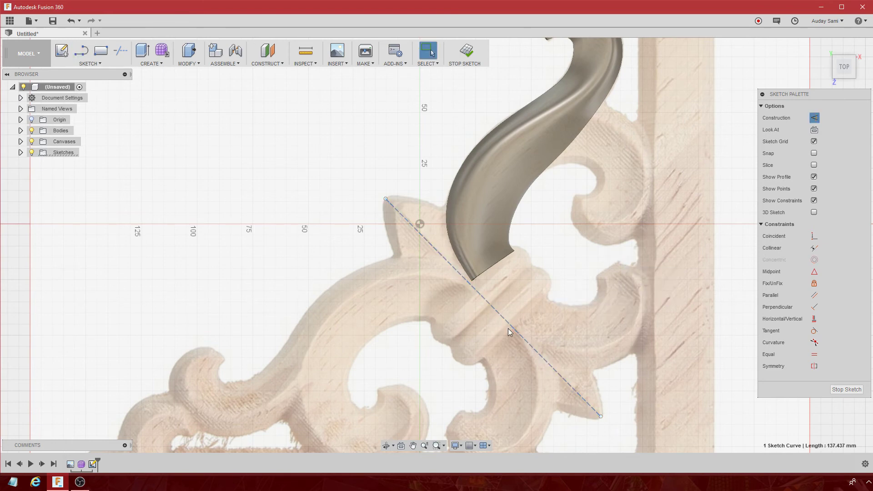
Stop the sketch, then start Mirror on the S-arm twice, cancelling both times.
{"action": "left_click", "coordinate": [847, 390]}
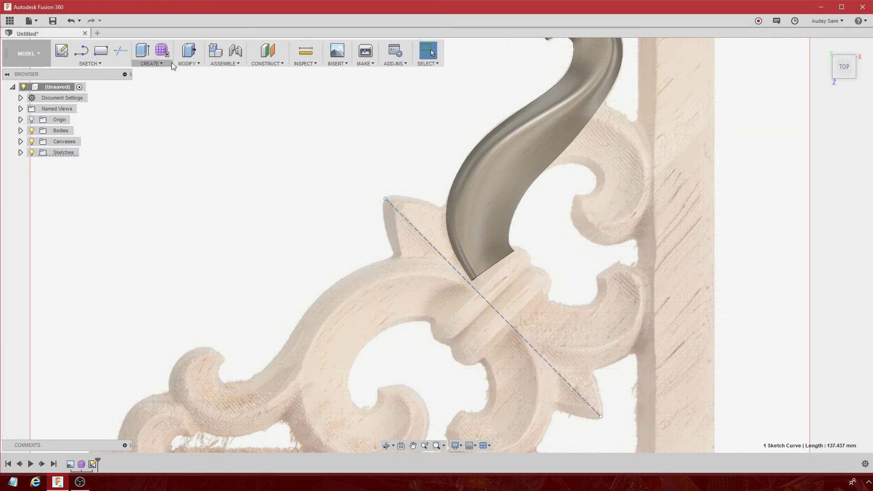
{"action": "left_click", "coordinate": [194, 64]}
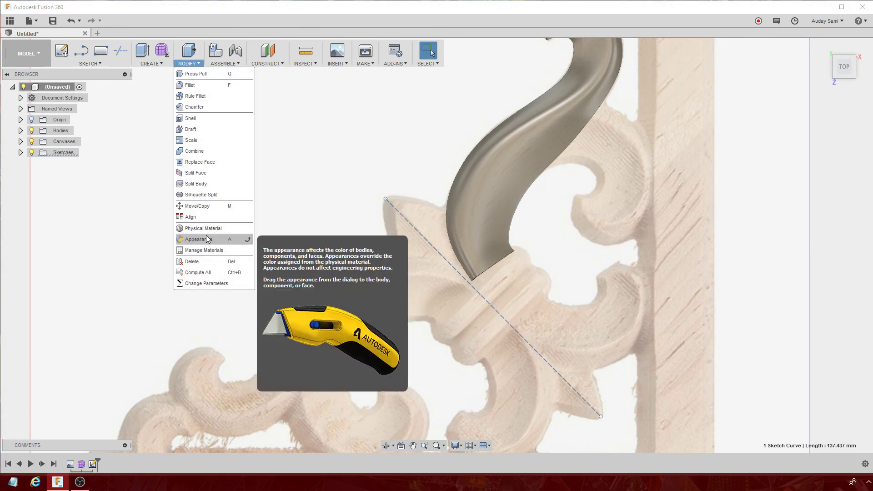
{"action": "left_click", "coordinate": [151, 64]}
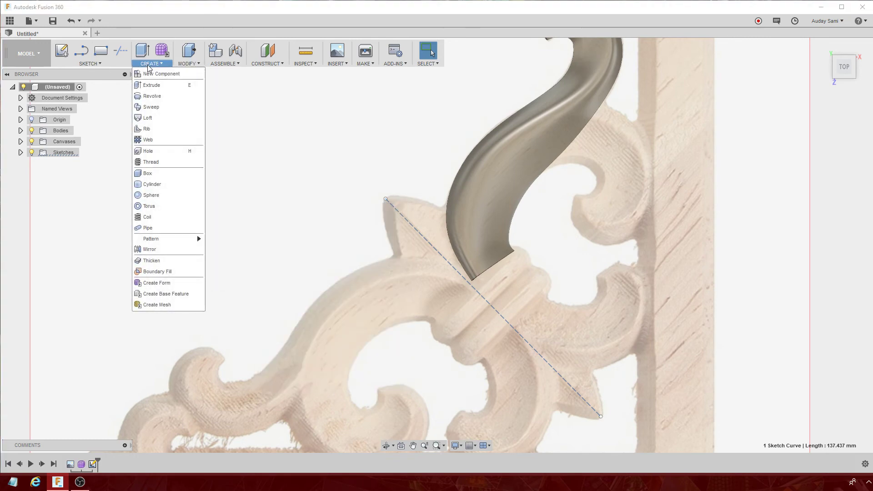
{"action": "left_click", "coordinate": [164, 252]}
{"action": "left_click", "coordinate": [478, 199]}
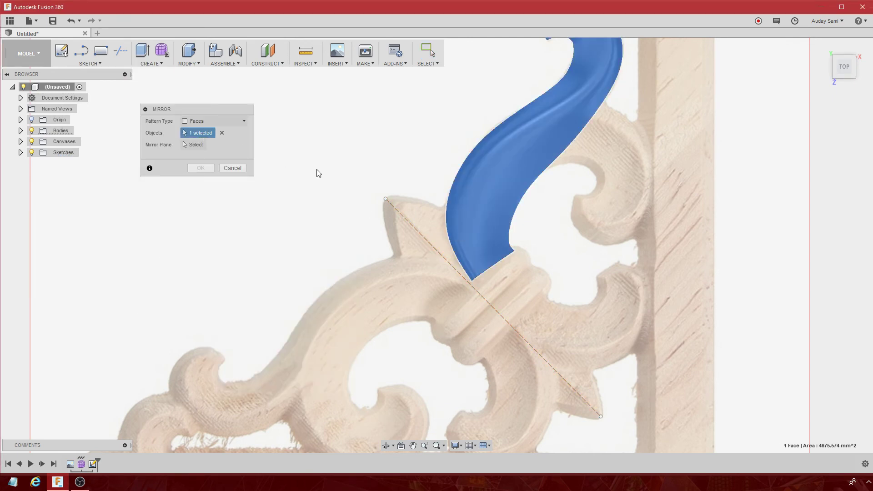
{"action": "left_click", "coordinate": [233, 168]}
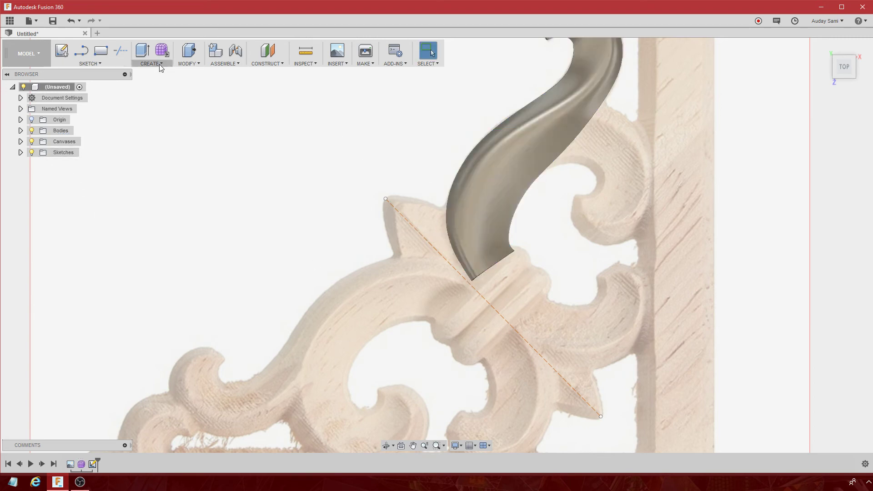
{"action": "left_click", "coordinate": [137, 63]}
{"action": "mouse_move", "coordinate": [151, 239]}
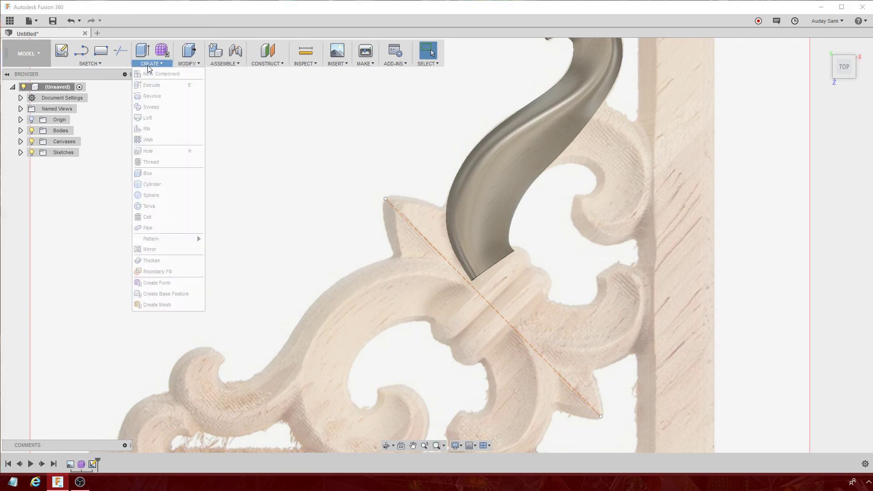
{"action": "left_click", "coordinate": [161, 248]}
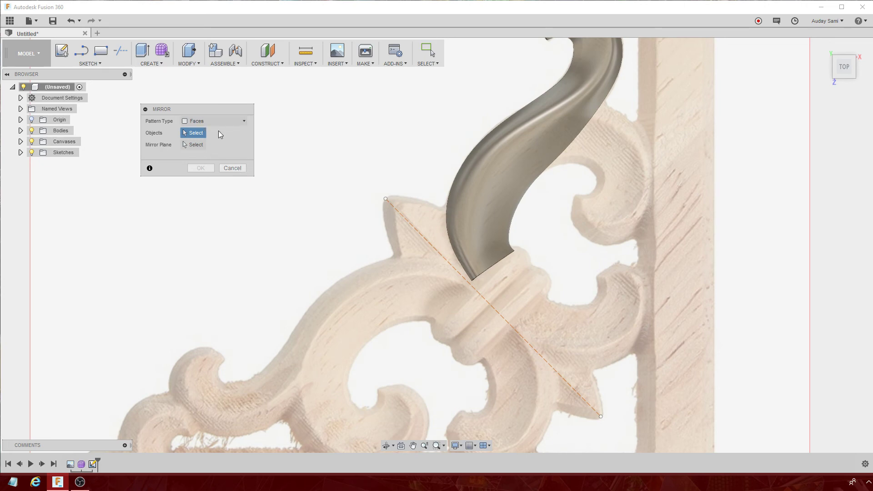
{"action": "left_click", "coordinate": [232, 169]}
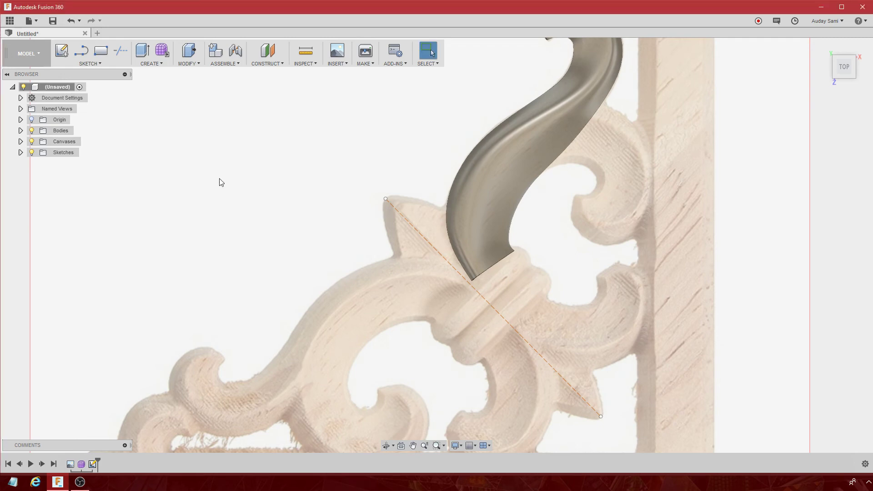
Create a Plane at Angle through the diagonal sketch line, keeping the 0.0 deg angle.
{"action": "left_click", "coordinate": [275, 65]}
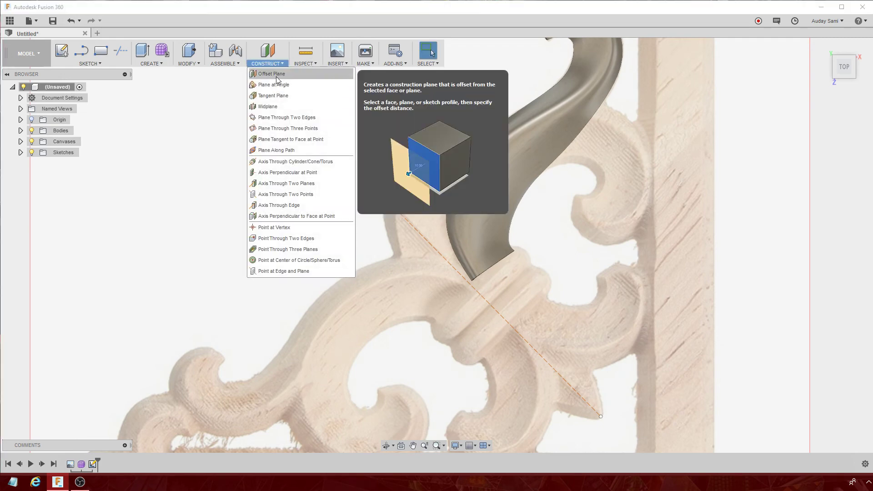
{"action": "scroll", "coordinate": [433, 367], "scroll_direction": "down", "scroll_amount": 2}
{"action": "scroll", "coordinate": [434, 371], "scroll_direction": "down", "scroll_amount": 2}
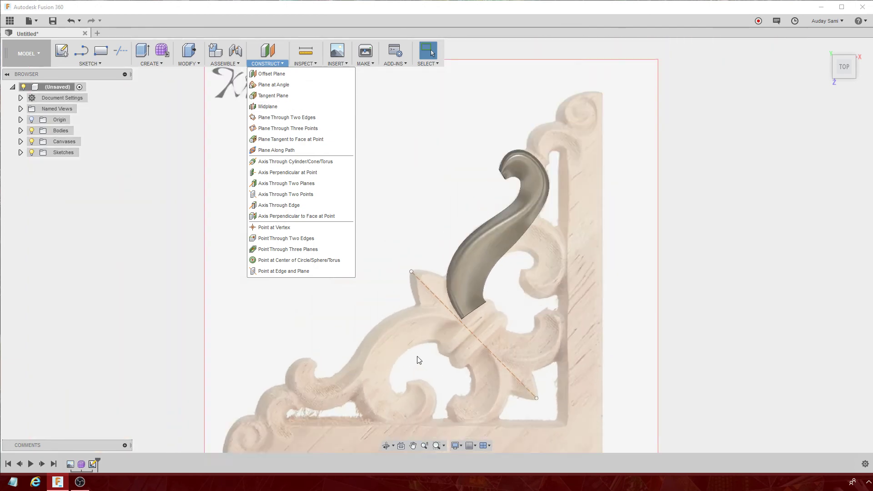
{"action": "scroll", "coordinate": [419, 360], "scroll_direction": "up", "scroll_amount": 2}
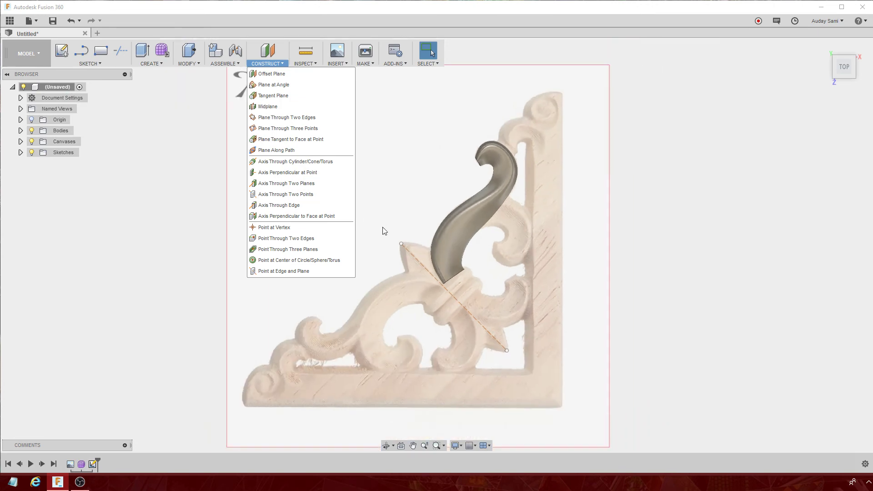
{"action": "scroll", "coordinate": [385, 230], "scroll_direction": "down", "scroll_amount": 1}
{"action": "scroll", "coordinate": [386, 231], "scroll_direction": "down", "scroll_amount": 1}
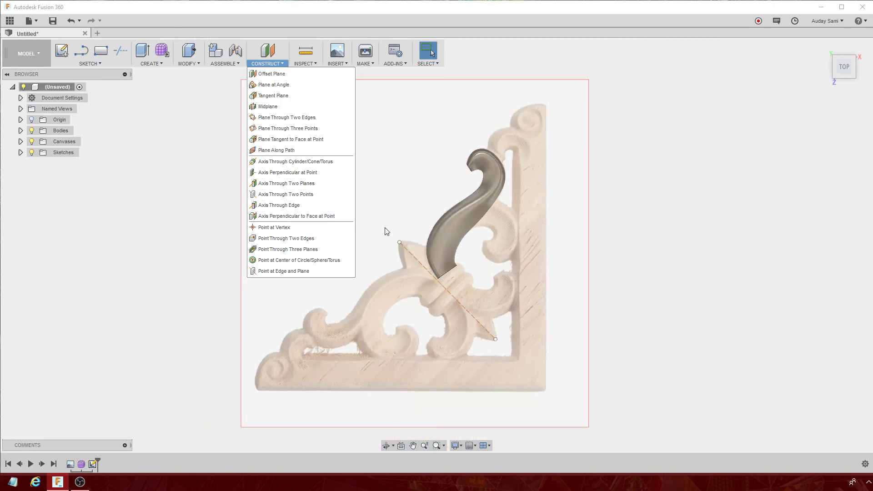
{"action": "left_click", "coordinate": [282, 86]}
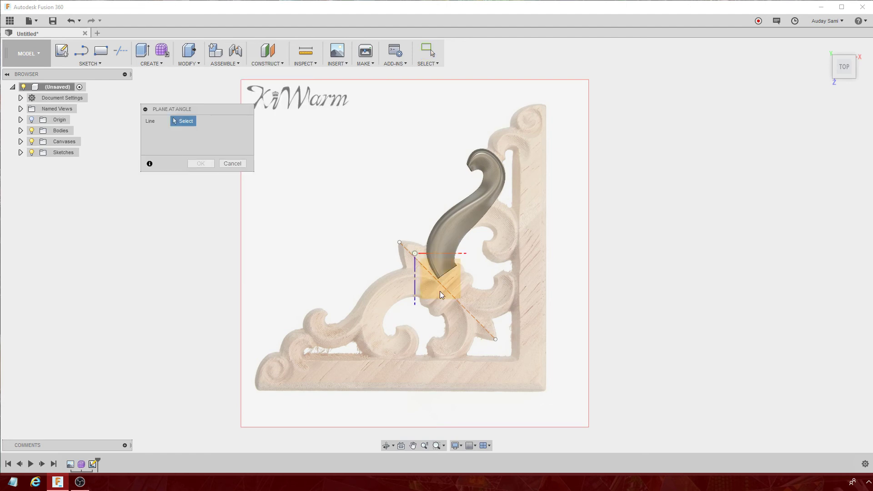
{"action": "left_click", "coordinate": [479, 323]}
{"action": "scroll", "coordinate": [538, 333], "scroll_direction": "down", "scroll_amount": 3}
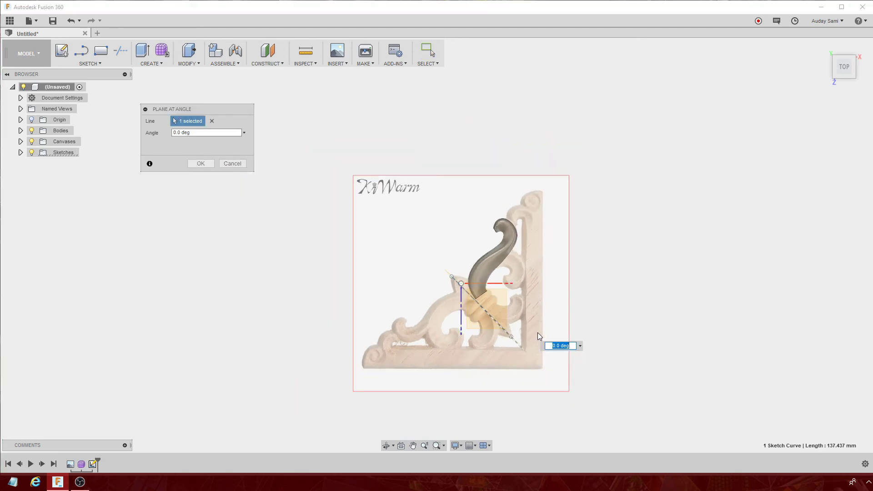
{"action": "middle_click_drag", "start_coordinate": [507, 333], "coordinate": [515, 317], "text": "shift"}
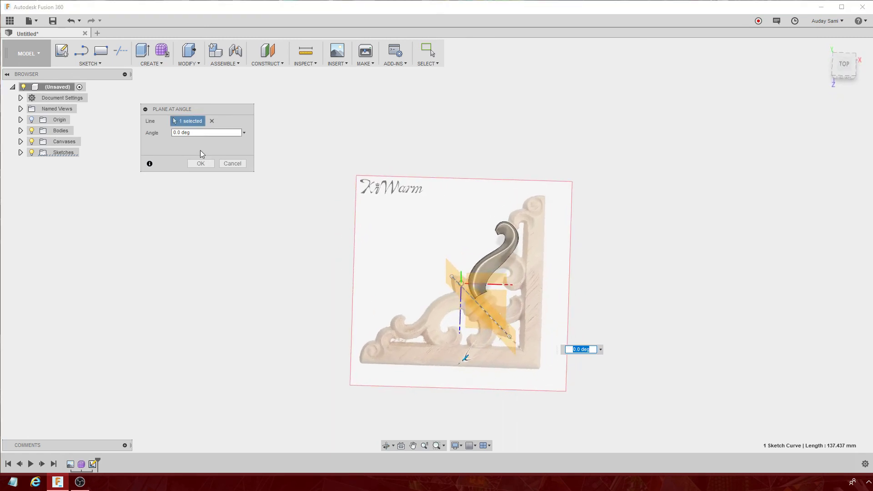
{"action": "left_click", "coordinate": [211, 163]}
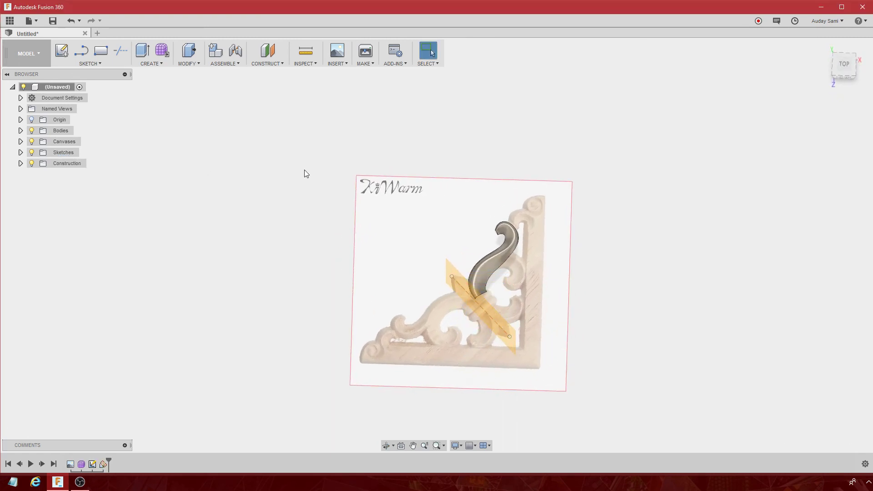
Mirror the S-arm's face across the new construction plane with Faces pattern type; Mirror1 errors.
{"action": "middle_click_drag", "start_coordinate": [535, 321], "coordinate": [499, 294], "text": "shift"}
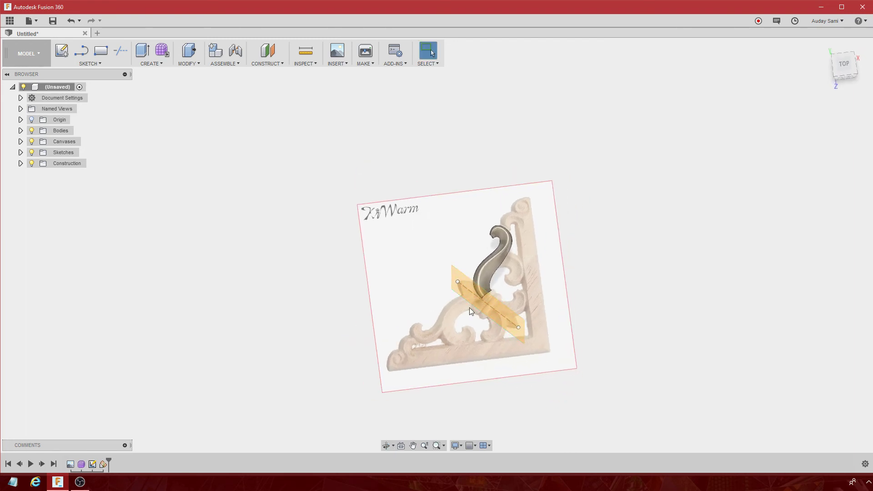
{"action": "scroll", "coordinate": [469, 307], "scroll_direction": "up", "scroll_amount": 3}
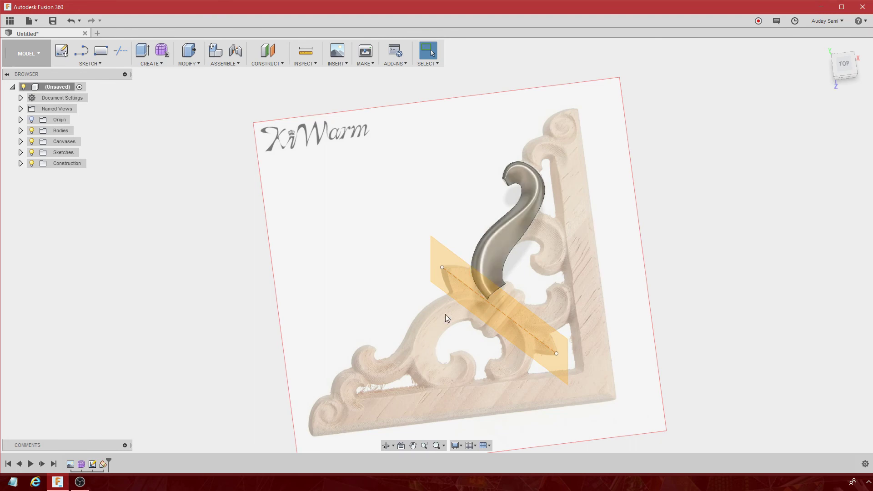
{"action": "left_click", "coordinate": [188, 64]}
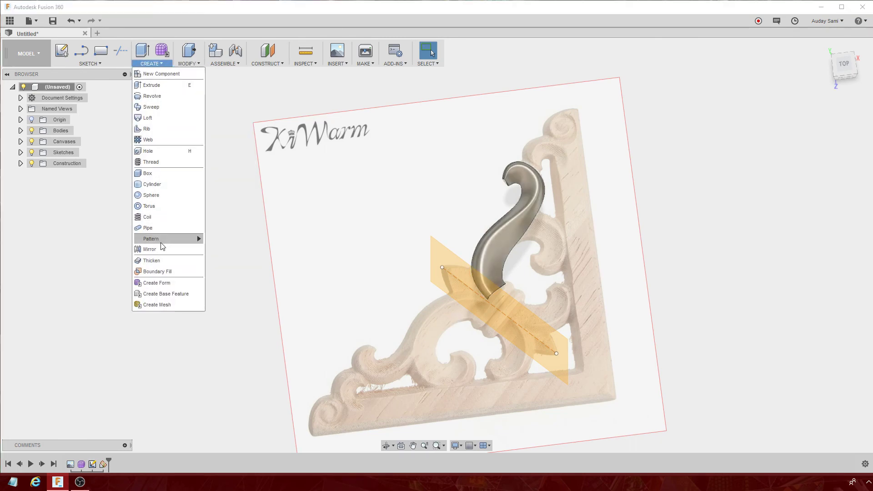
{"action": "left_click", "coordinate": [161, 250]}
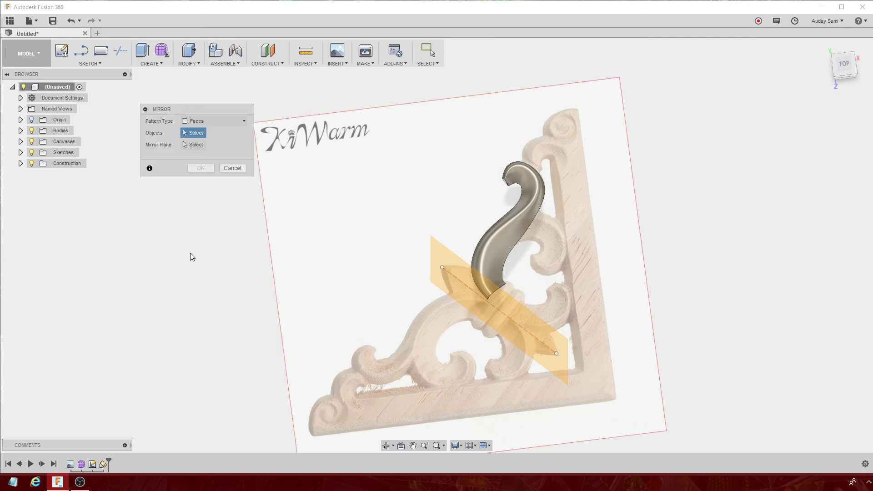
{"action": "left_click", "coordinate": [200, 120]}
{"action": "left_click", "coordinate": [195, 132]}
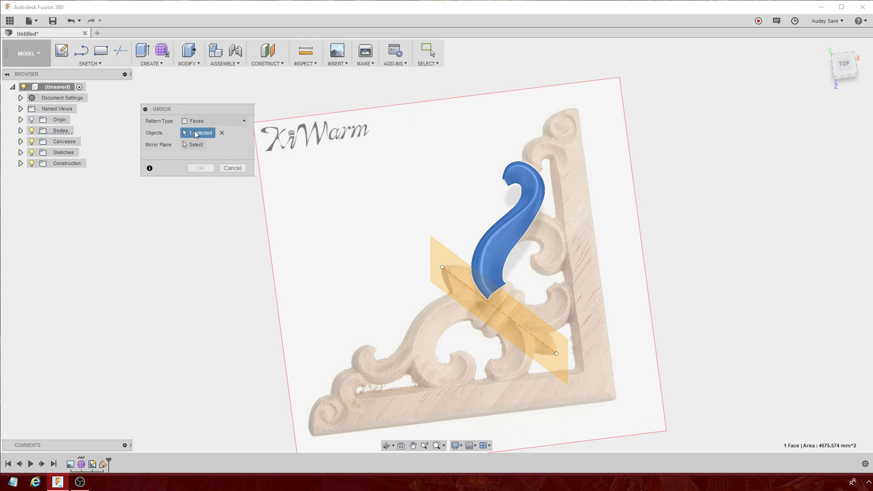
{"action": "left_click", "coordinate": [223, 123]}
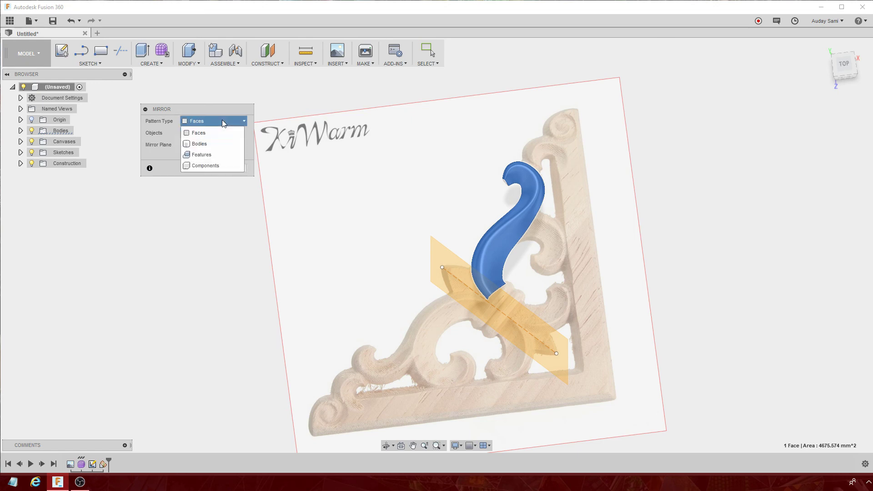
{"action": "left_click", "coordinate": [156, 160]}
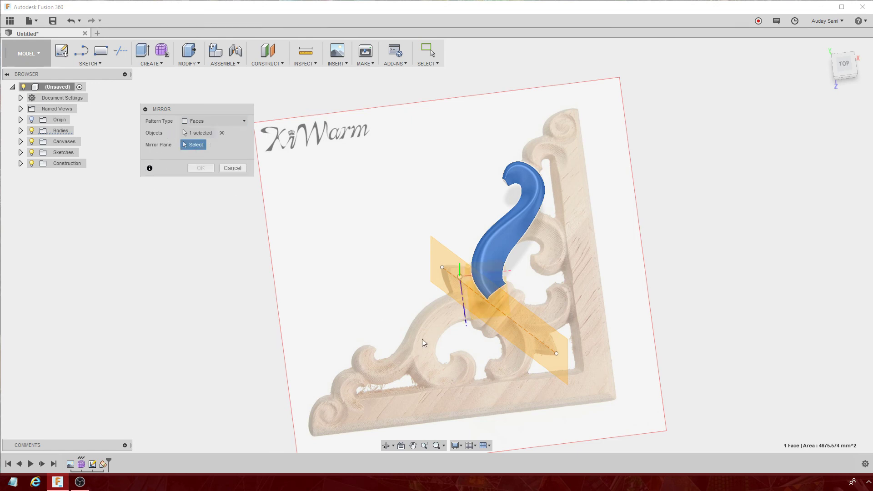
{"action": "left_click", "coordinate": [435, 264]}
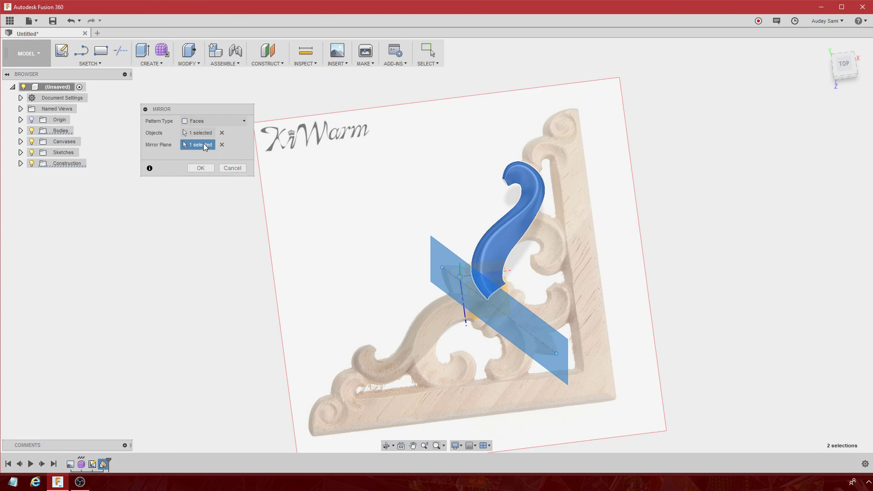
{"action": "left_click", "coordinate": [201, 167]}
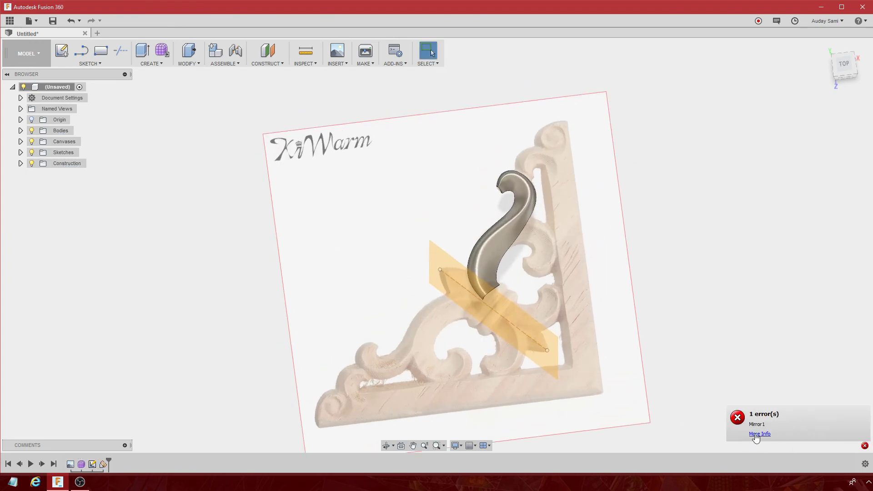
Read the Mirror1 'Compute Failed' error details, close them, and zoom out.
{"action": "left_click", "coordinate": [760, 434]}
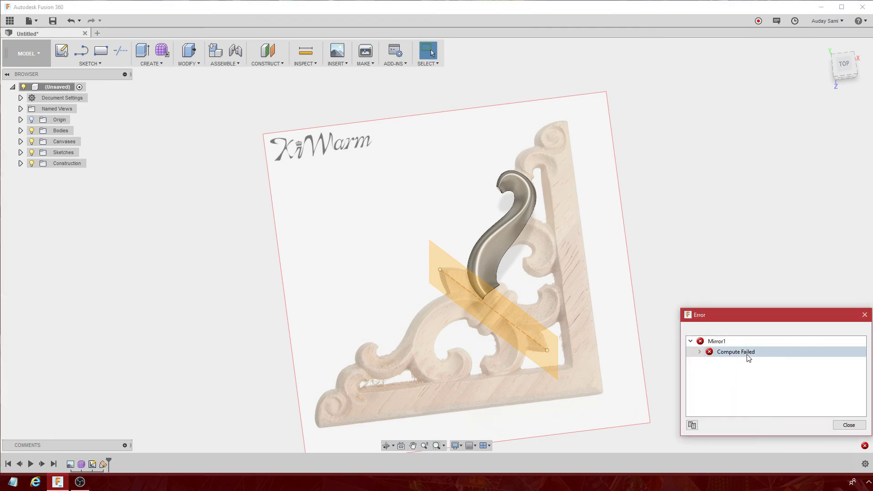
{"action": "left_click", "coordinate": [849, 425]}
{"action": "scroll", "coordinate": [505, 302], "scroll_direction": "down", "scroll_amount": 2}
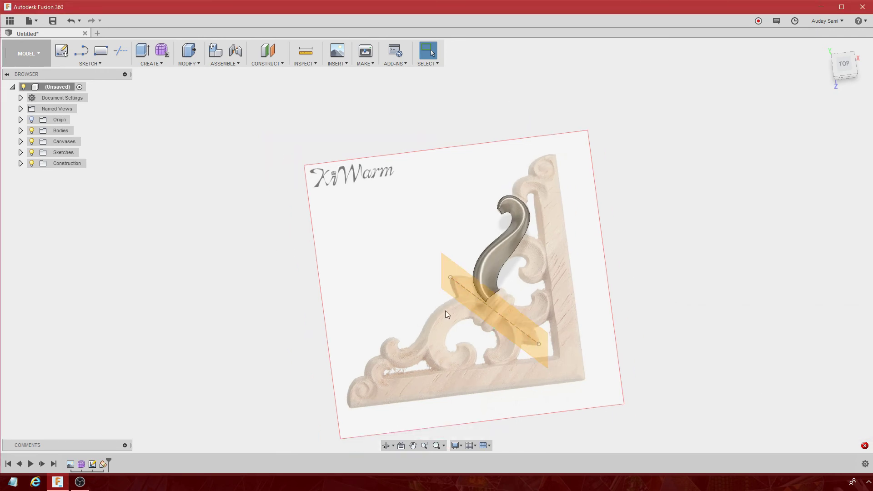
{"action": "scroll", "coordinate": [447, 311], "scroll_direction": "down", "scroll_amount": 2}
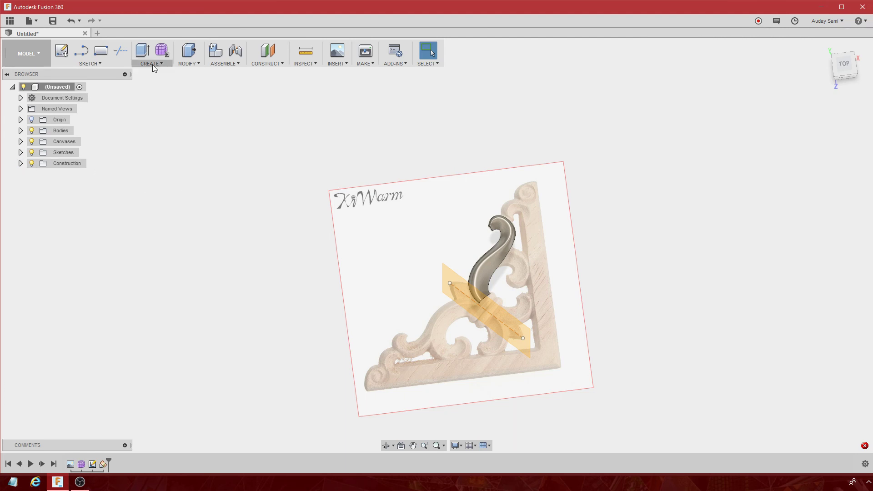
Hide Plane1 and the diagonal sketch line in the browser.
{"action": "left_click", "coordinate": [487, 263]}
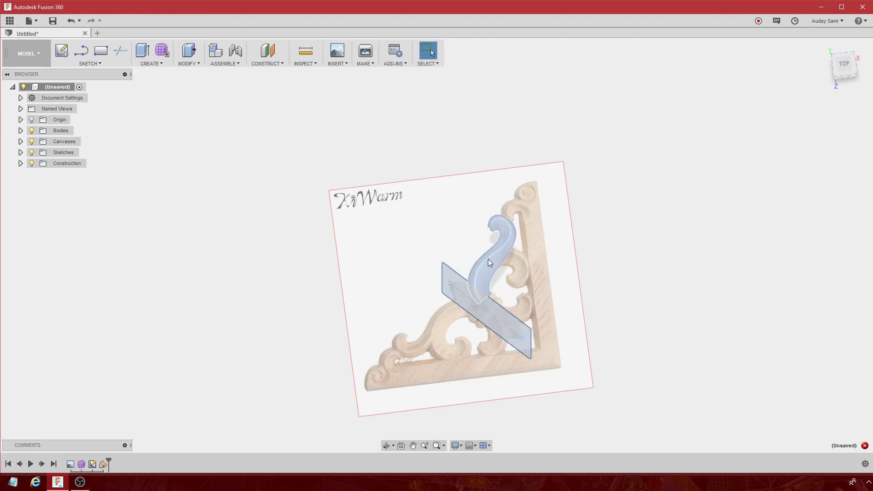
{"action": "left_click", "coordinate": [252, 245]}
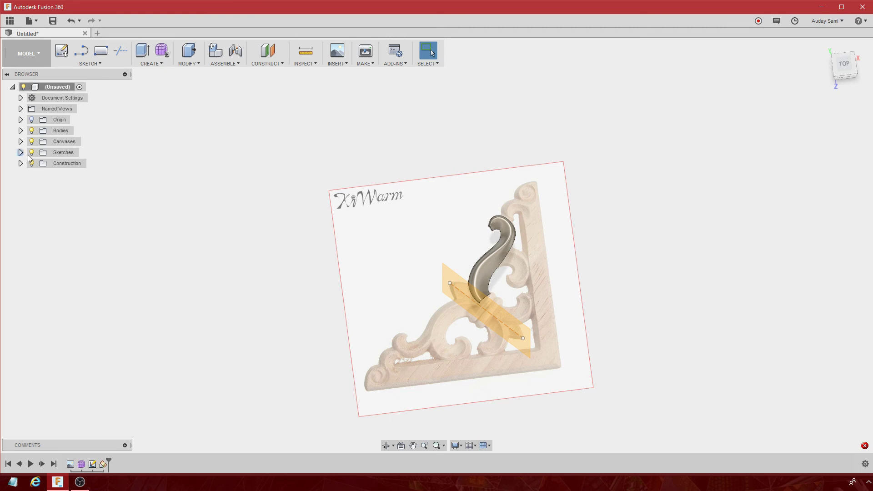
{"action": "left_click", "coordinate": [21, 164]}
{"action": "left_click", "coordinate": [32, 164]}
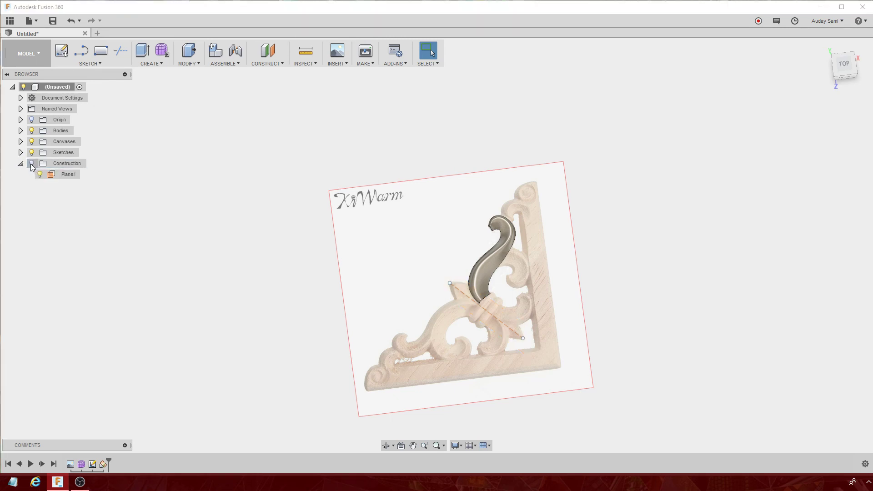
{"action": "left_click", "coordinate": [32, 152]}
Reopen the S-arm form and add a Mirror - Duplicate of the T-spline body across Plane1.
{"action": "left_click", "coordinate": [81, 464]}
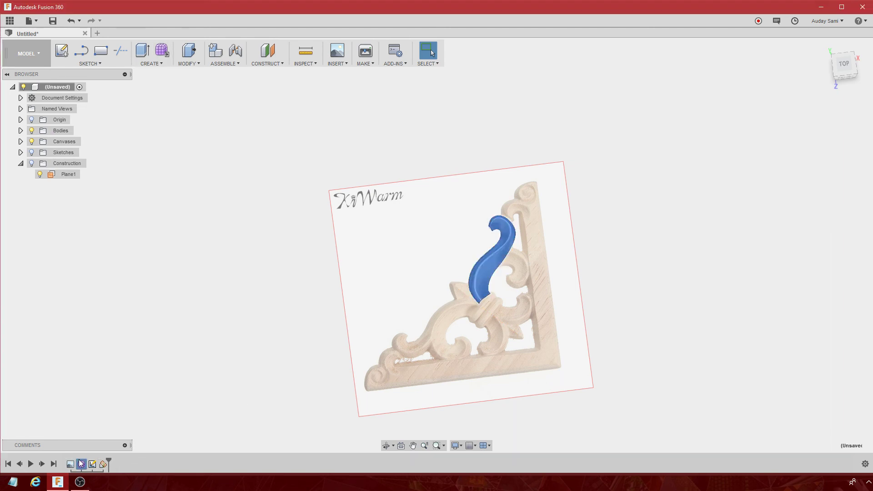
{"action": "double_click", "coordinate": [81, 464]}
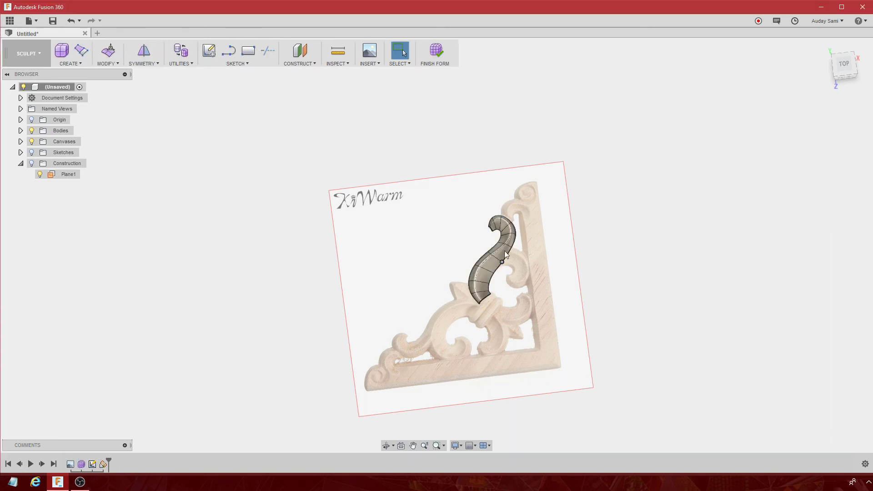
{"action": "left_click", "coordinate": [154, 60]}
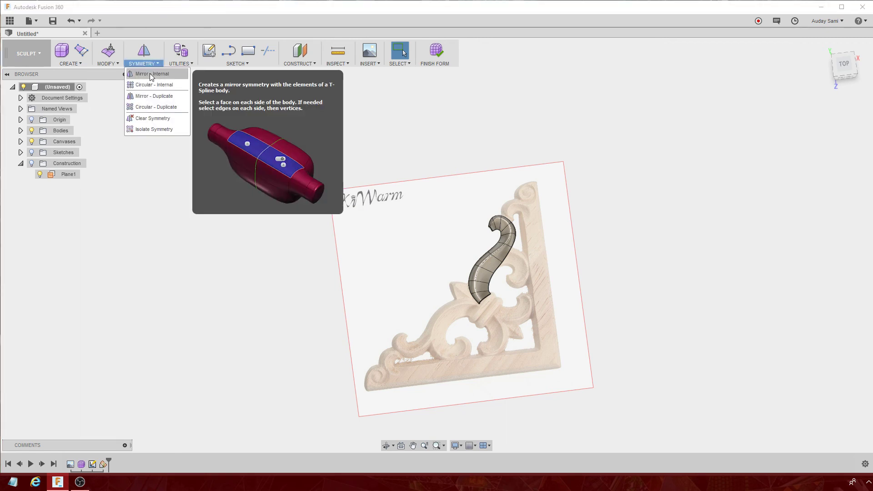
{"action": "left_click", "coordinate": [153, 96]}
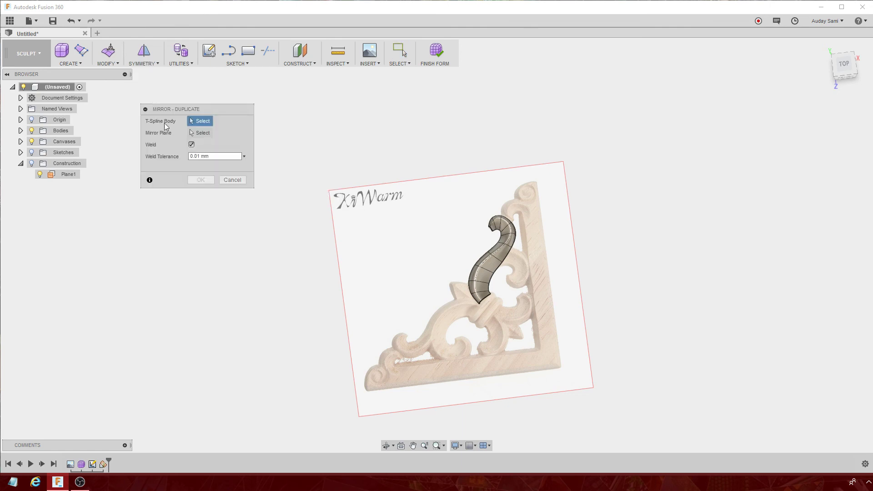
{"action": "left_click", "coordinate": [493, 269]}
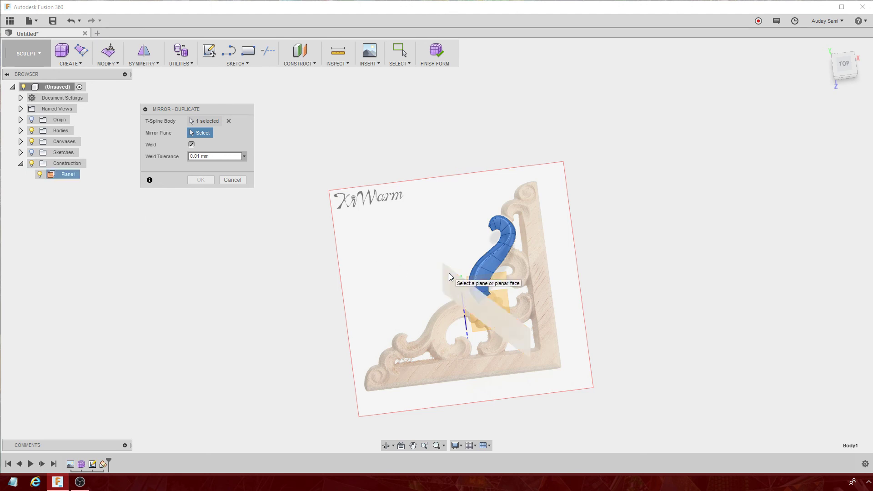
{"action": "left_click", "coordinate": [449, 273]}
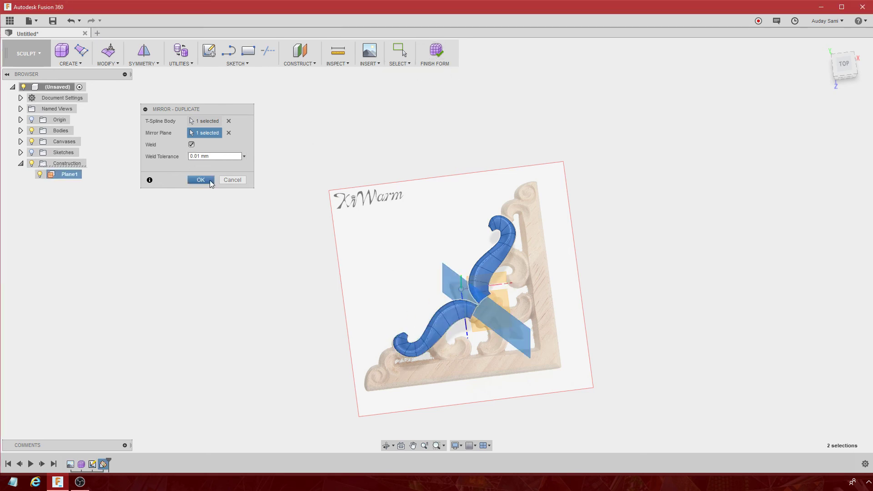
{"action": "left_click", "coordinate": [201, 181]}
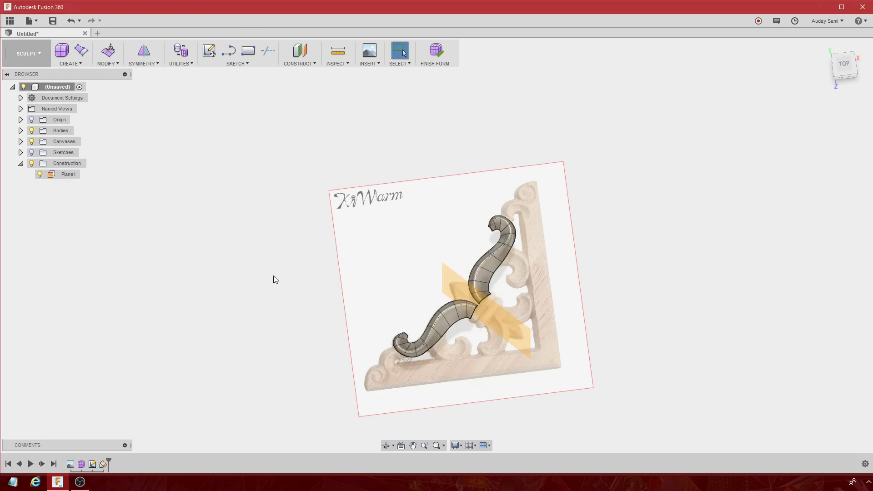
Hide Plane1 and the reference canvas, inspect both arms from several views, and finish the form.
{"action": "left_click", "coordinate": [31, 163]}
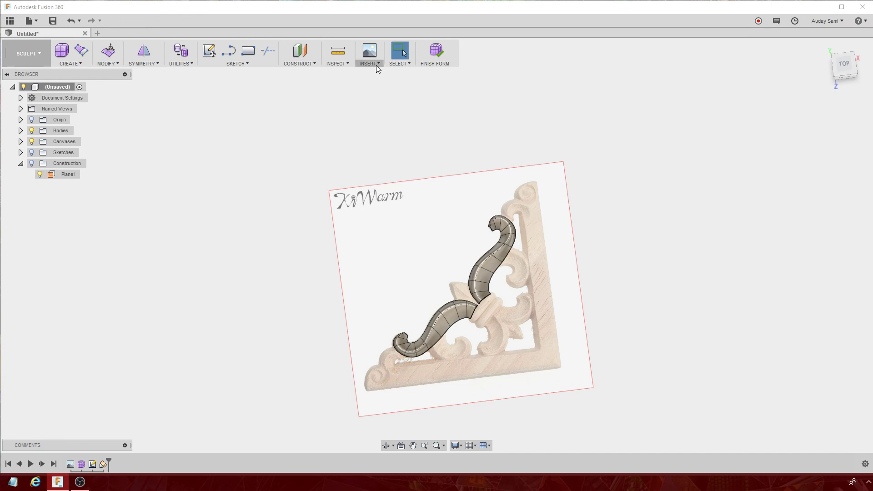
{"action": "left_click", "coordinate": [32, 142]}
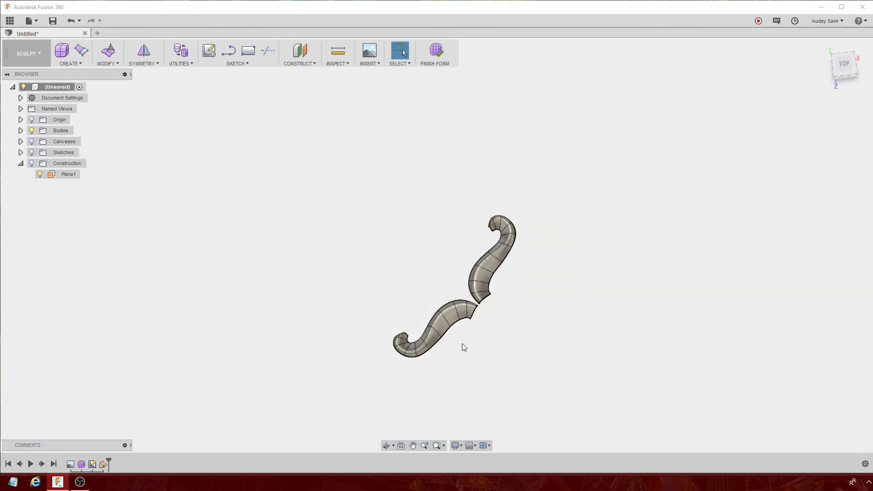
{"action": "mouse_move", "coordinate": [462, 343]}
{"action": "middle_mouse_down", "text": "shift"}
{"action": "mouse_move", "coordinate": [594, 360]}
{"action": "mouse_move", "coordinate": [556, 376]}
{"action": "middle_mouse_up", "text": "shift"}
{"action": "left_click", "coordinate": [845, 72]}
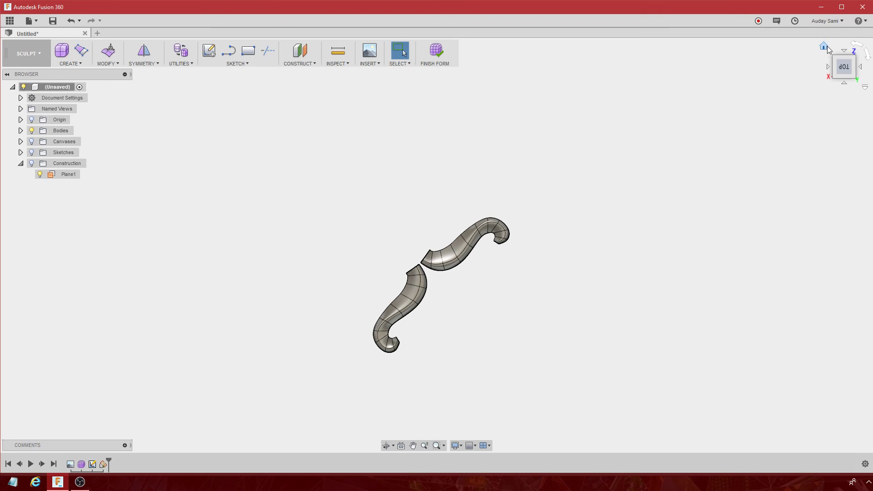
{"action": "left_click", "coordinate": [828, 46]}
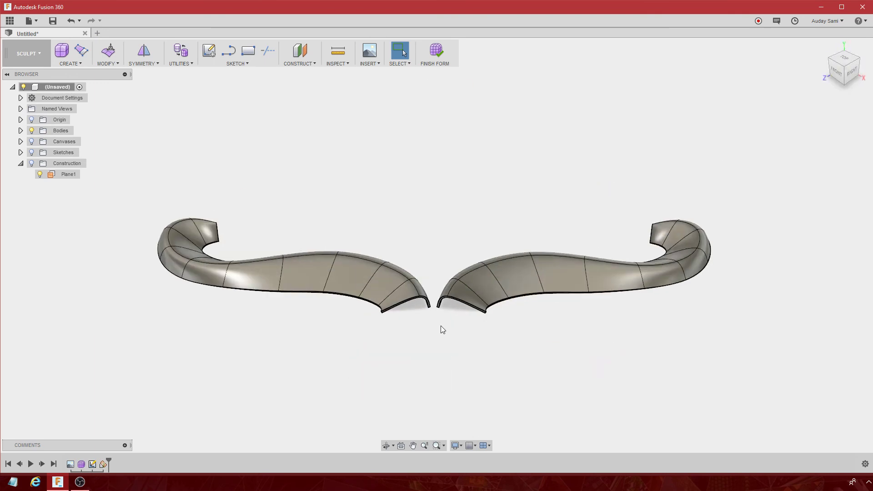
{"action": "mouse_move", "coordinate": [368, 354]}
{"action": "middle_mouse_down", "text": "shift"}
{"action": "mouse_move", "coordinate": [370, 405]}
{"action": "mouse_move", "coordinate": [366, 366]}
{"action": "mouse_move", "coordinate": [347, 361]}
{"action": "mouse_move", "coordinate": [355, 356]}
{"action": "middle_mouse_up", "text": "shift"}
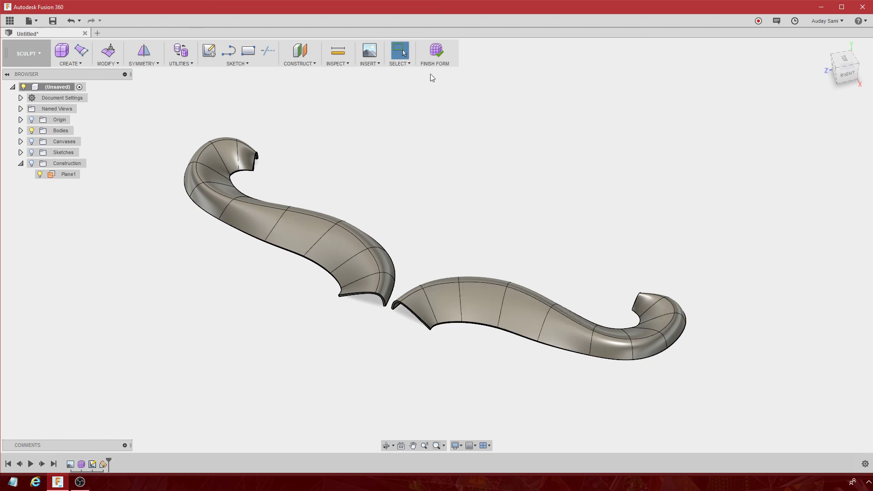
{"action": "left_click", "coordinate": [436, 51]}
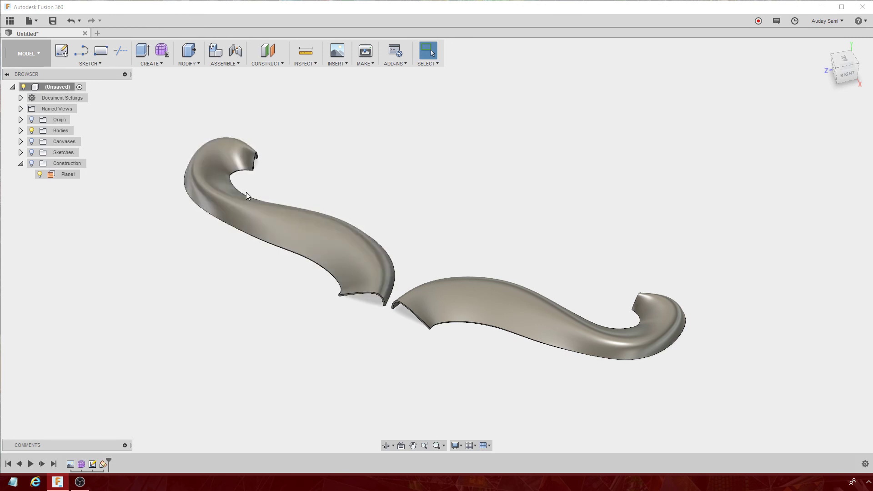
{"action": "left_click", "coordinate": [28, 54]}
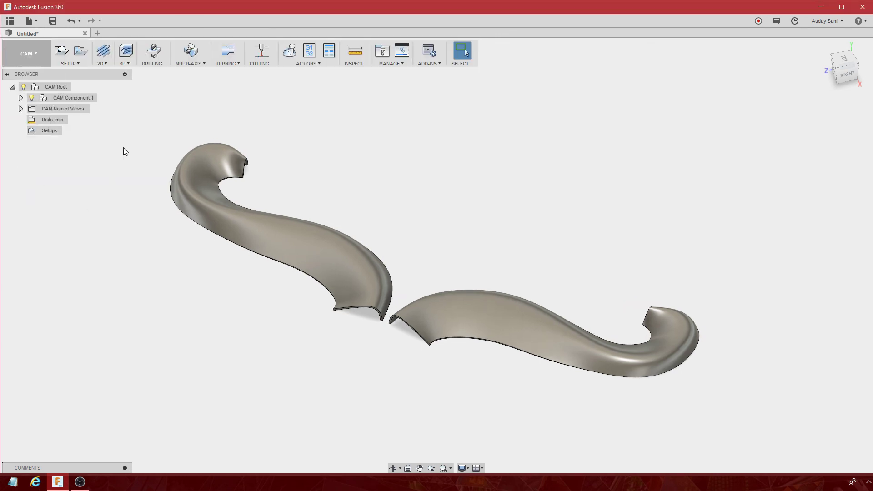
{"action": "left_click", "coordinate": [123, 62]}
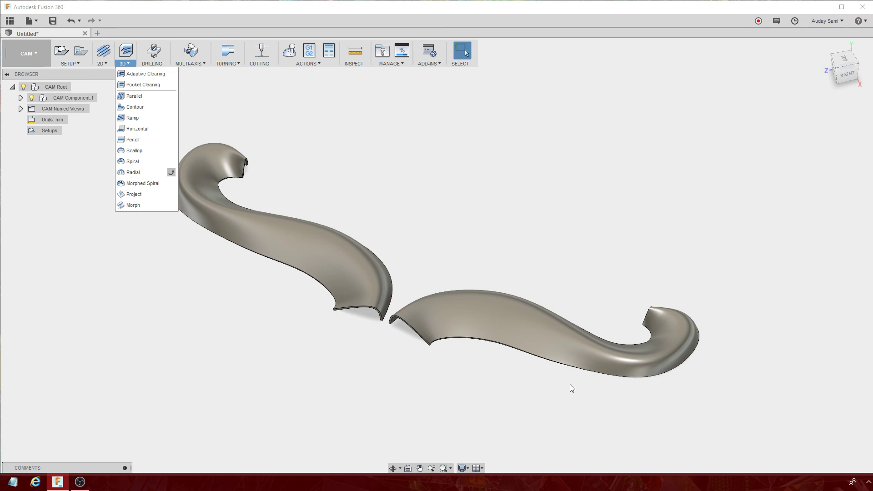
{"action": "left_click", "coordinate": [121, 236]}
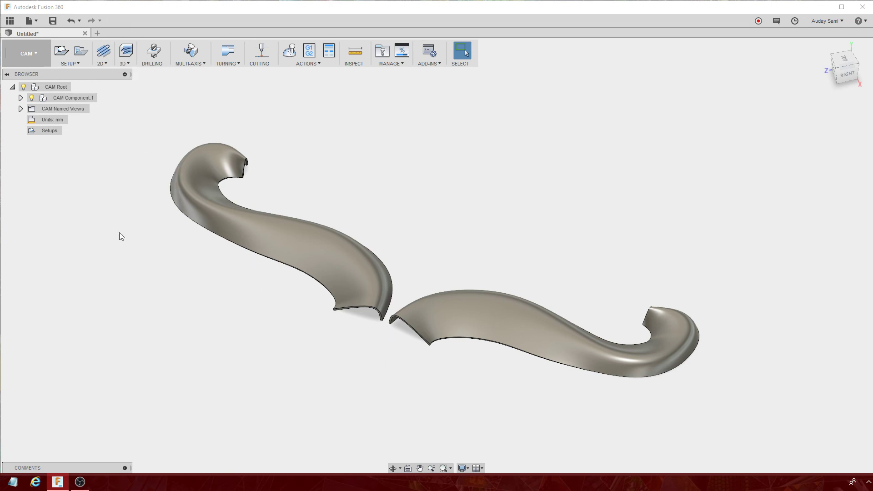
{"action": "left_click", "coordinate": [25, 54]}
{"action": "left_click", "coordinate": [21, 72]}
{"action": "scroll", "coordinate": [379, 353], "scroll_direction": "down", "scroll_amount": 2}
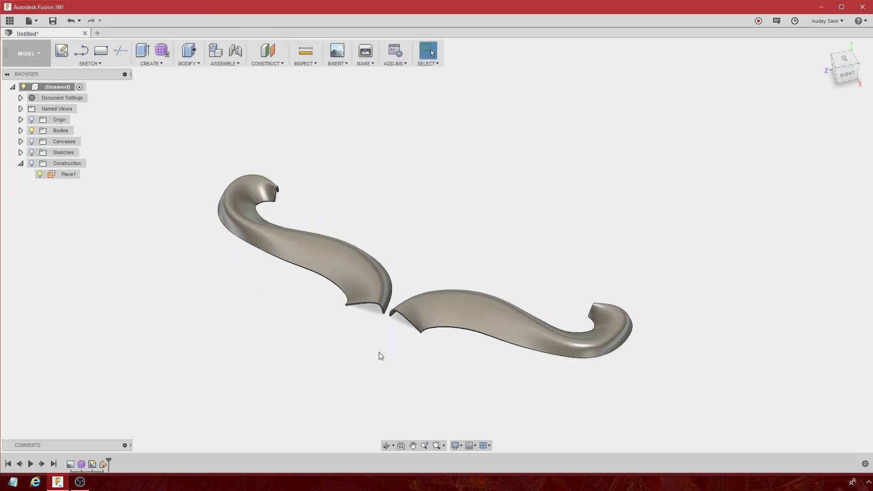
{"action": "scroll", "coordinate": [355, 348], "scroll_direction": "down", "scroll_amount": 2}
{"action": "scroll", "coordinate": [317, 342], "scroll_direction": "up", "scroll_amount": 4}
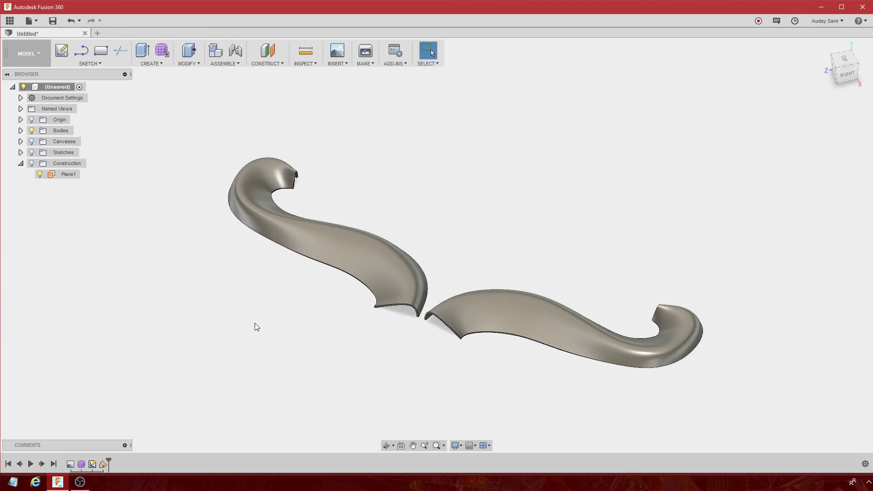